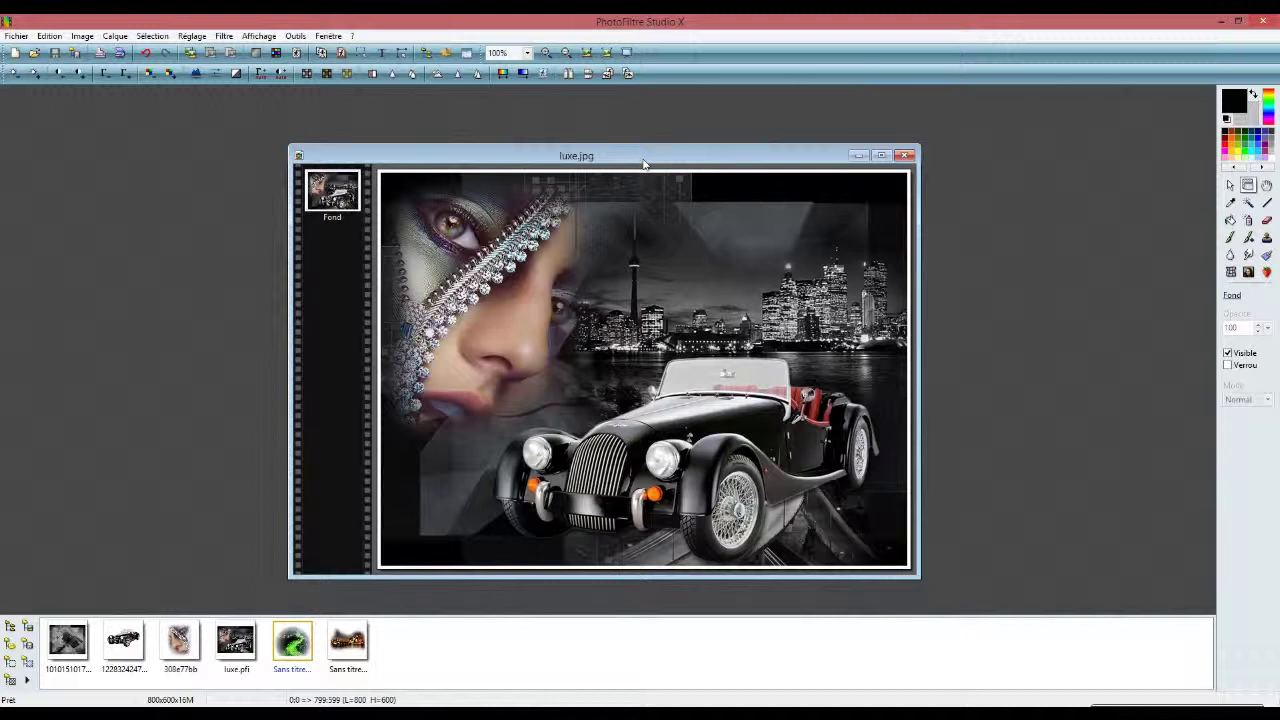
Close the luxe.jpg image and create a new 800 × 600 pixel image at 72 pixels/inch with a black background.
click(857, 156)
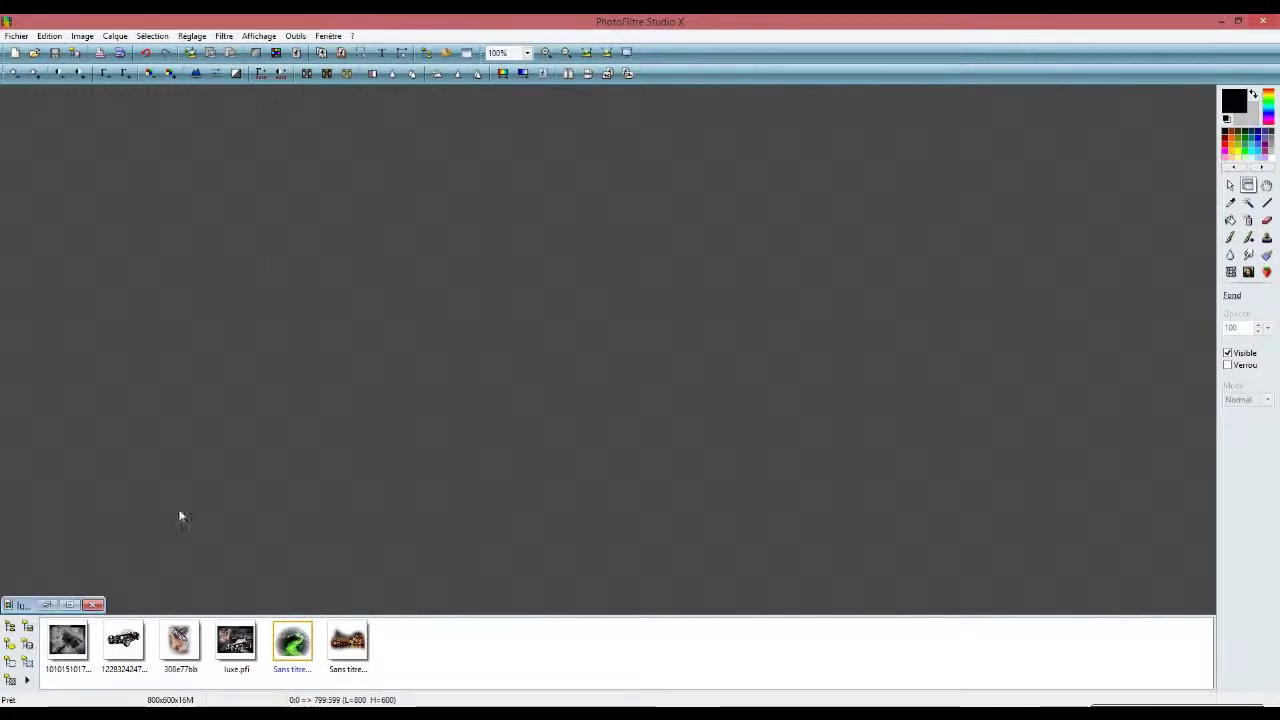
click(93, 604)
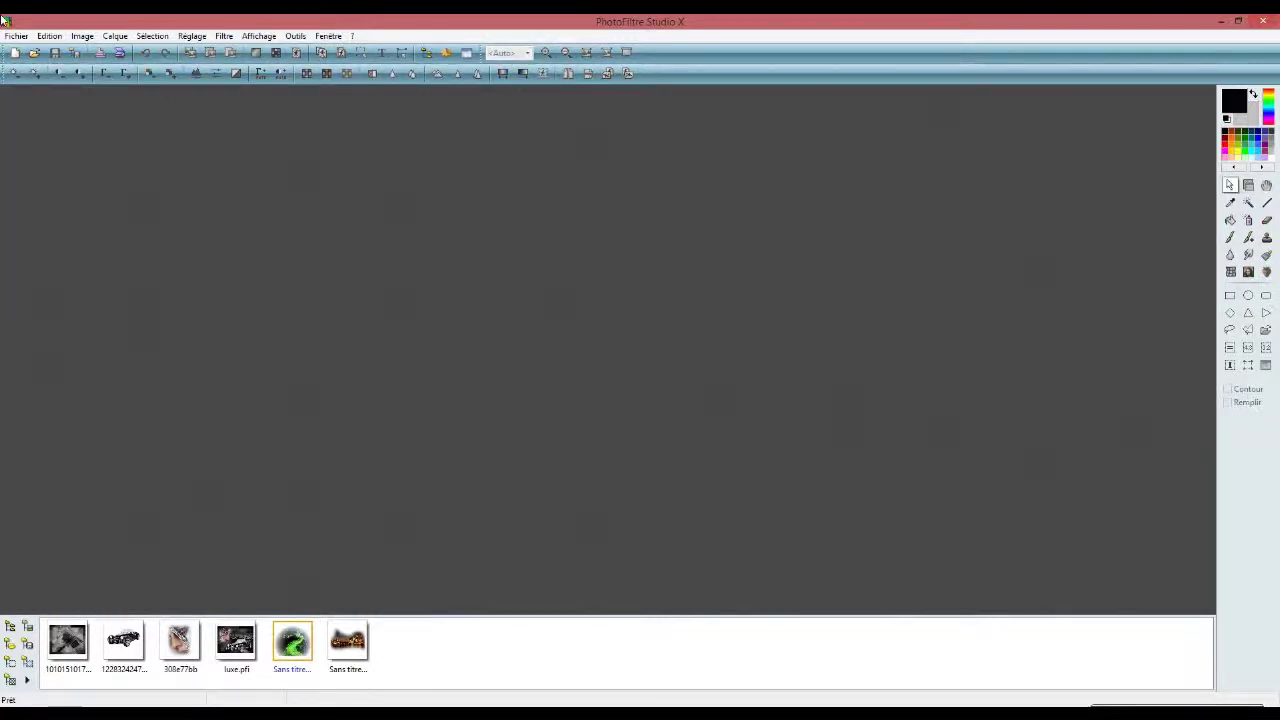
click(12, 36)
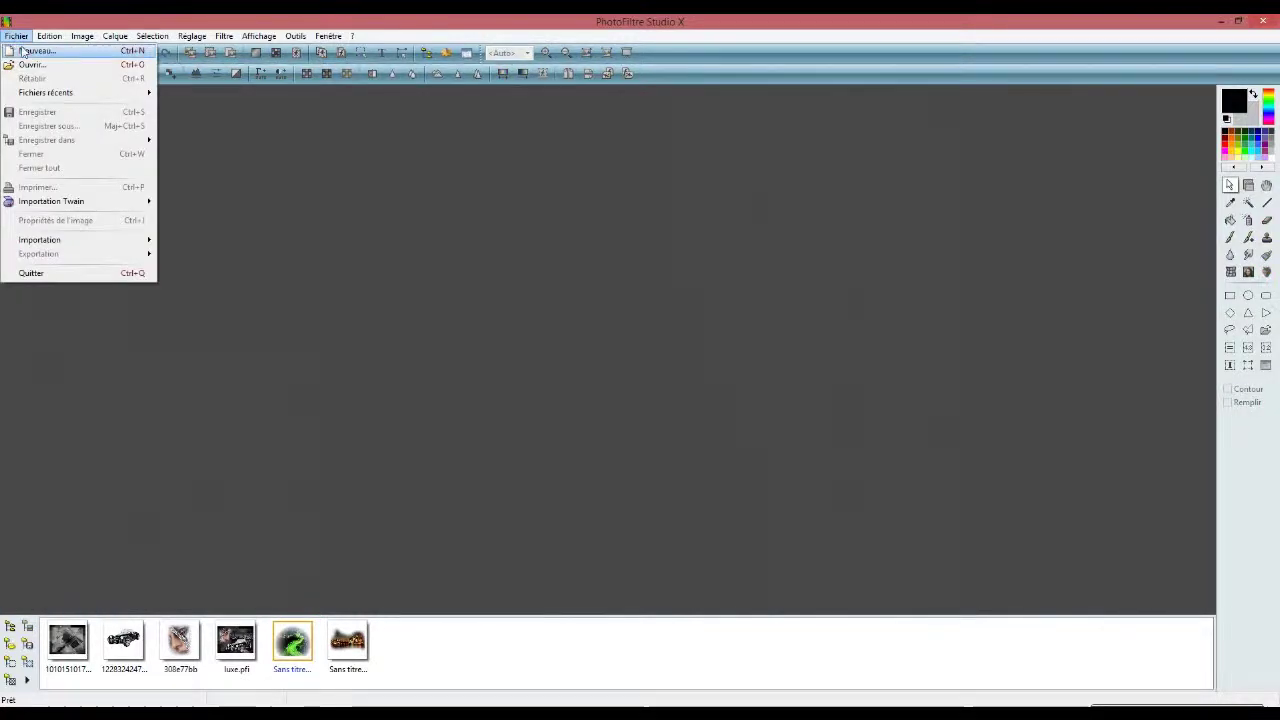
click(22, 50)
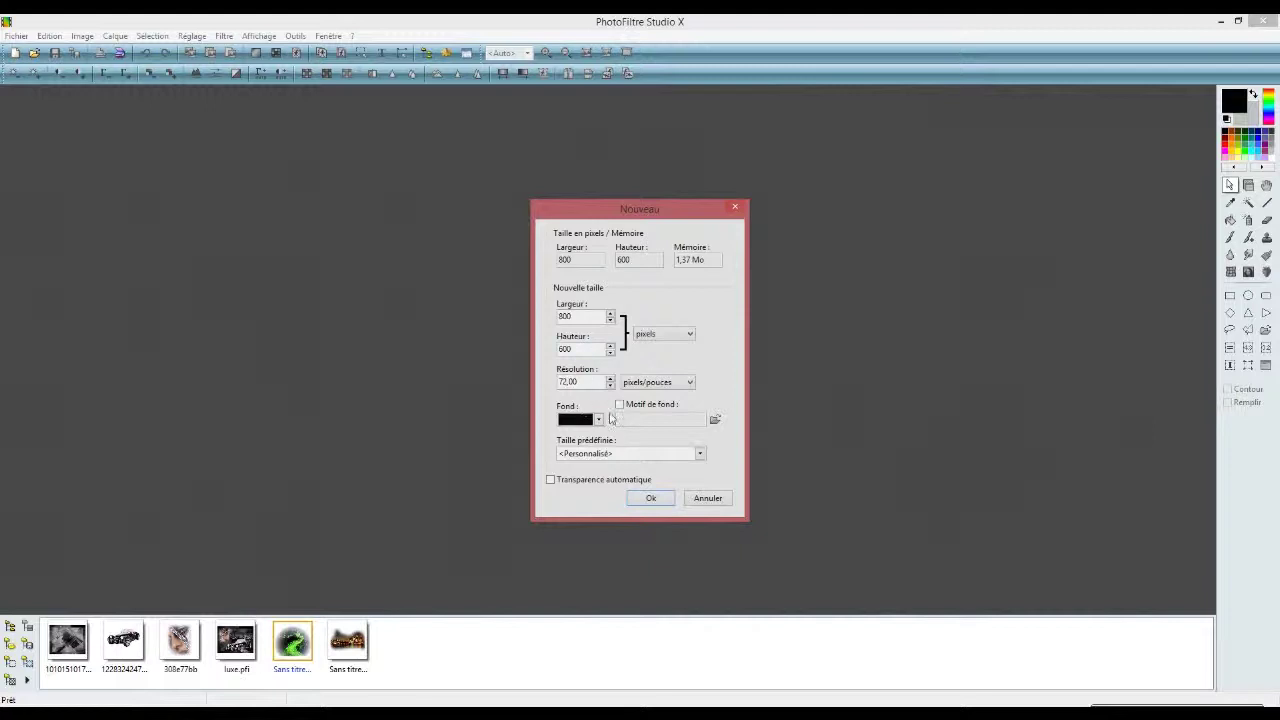
click(651, 498)
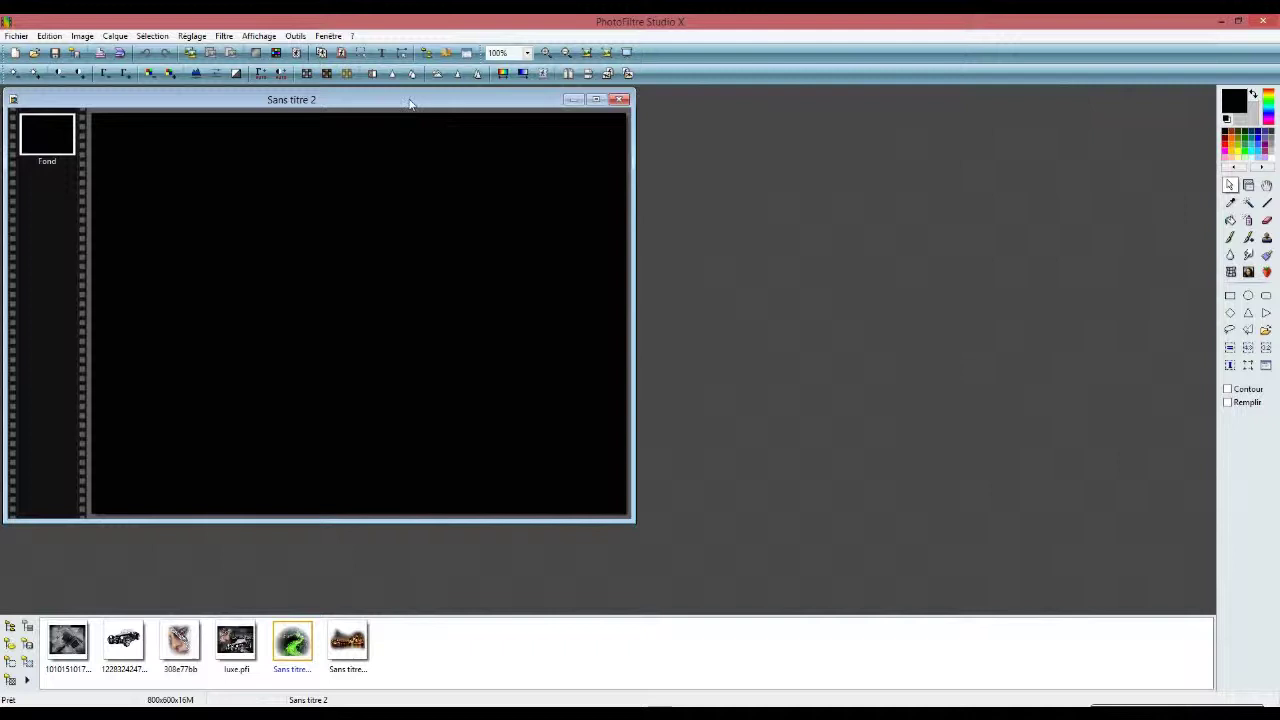
drag(409, 103, 666, 149)
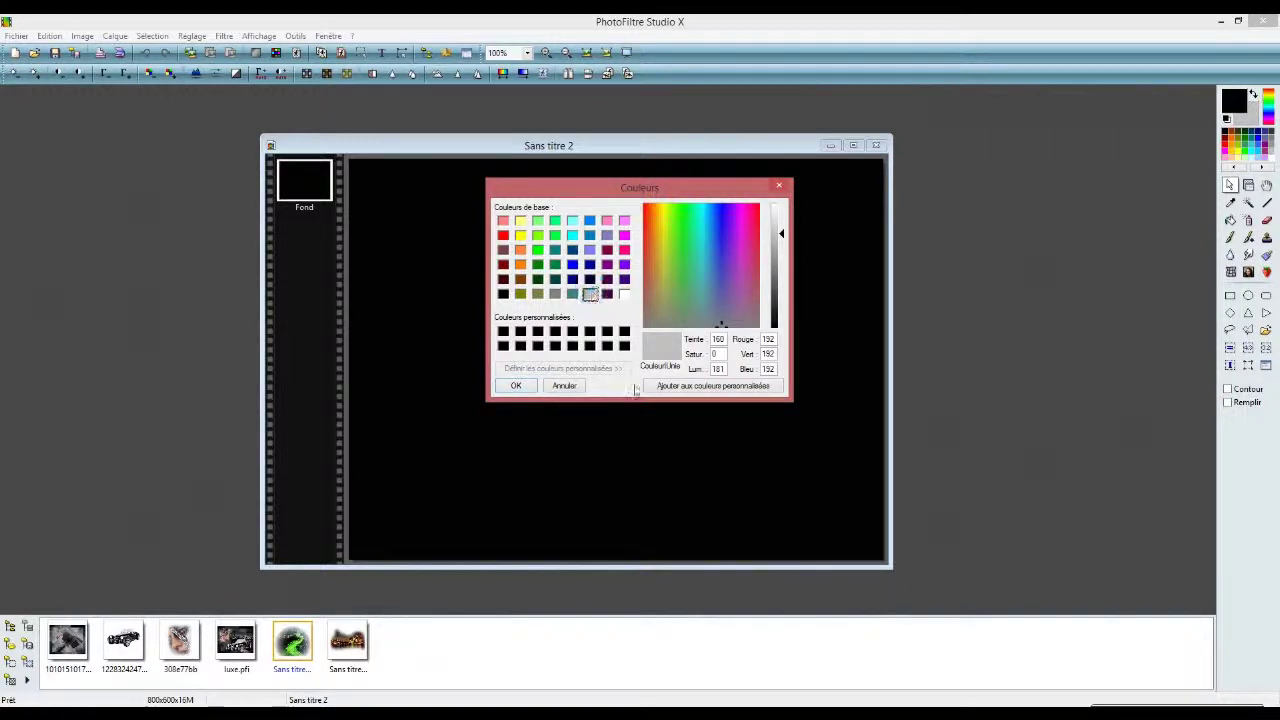
Add the grey background colour (192, 192, 192) to the custom colours and confirm it.
click(677, 388)
click(677, 390)
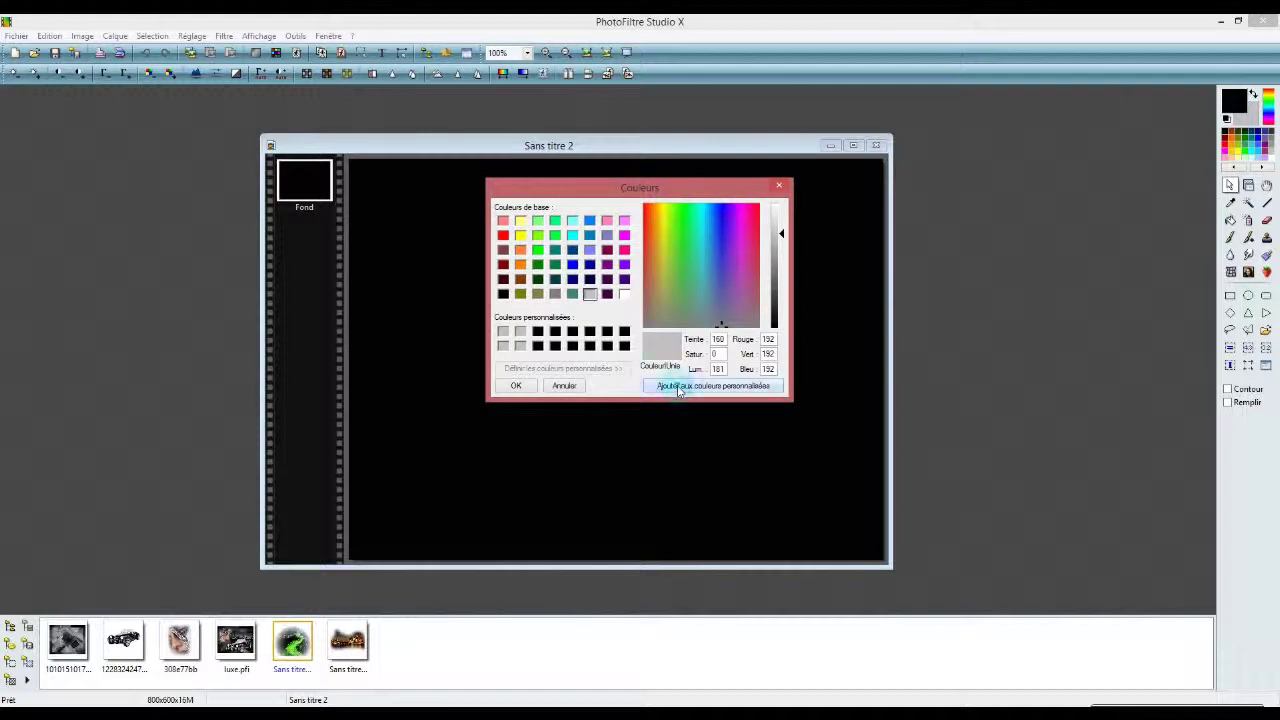
click(511, 386)
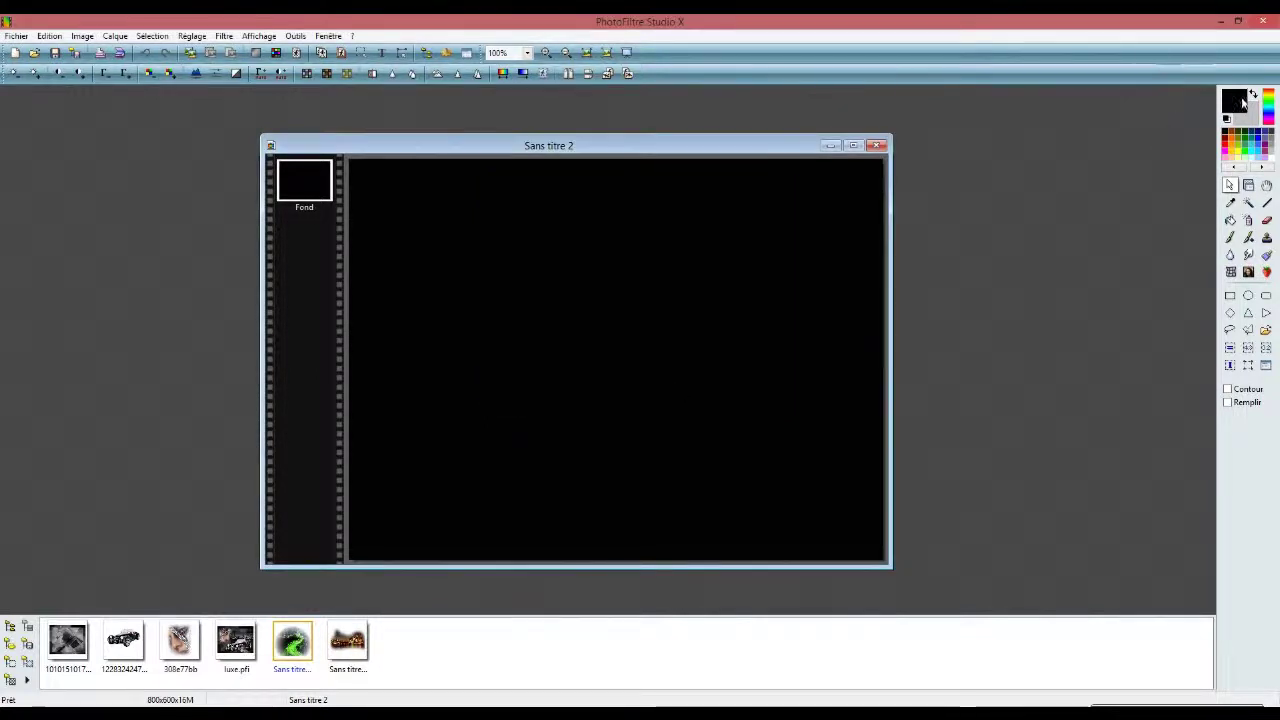
Add the near-black foreground colour (2, 2, 2) to the custom colours and confirm it.
click(1241, 101)
click(713, 390)
click(713, 390)
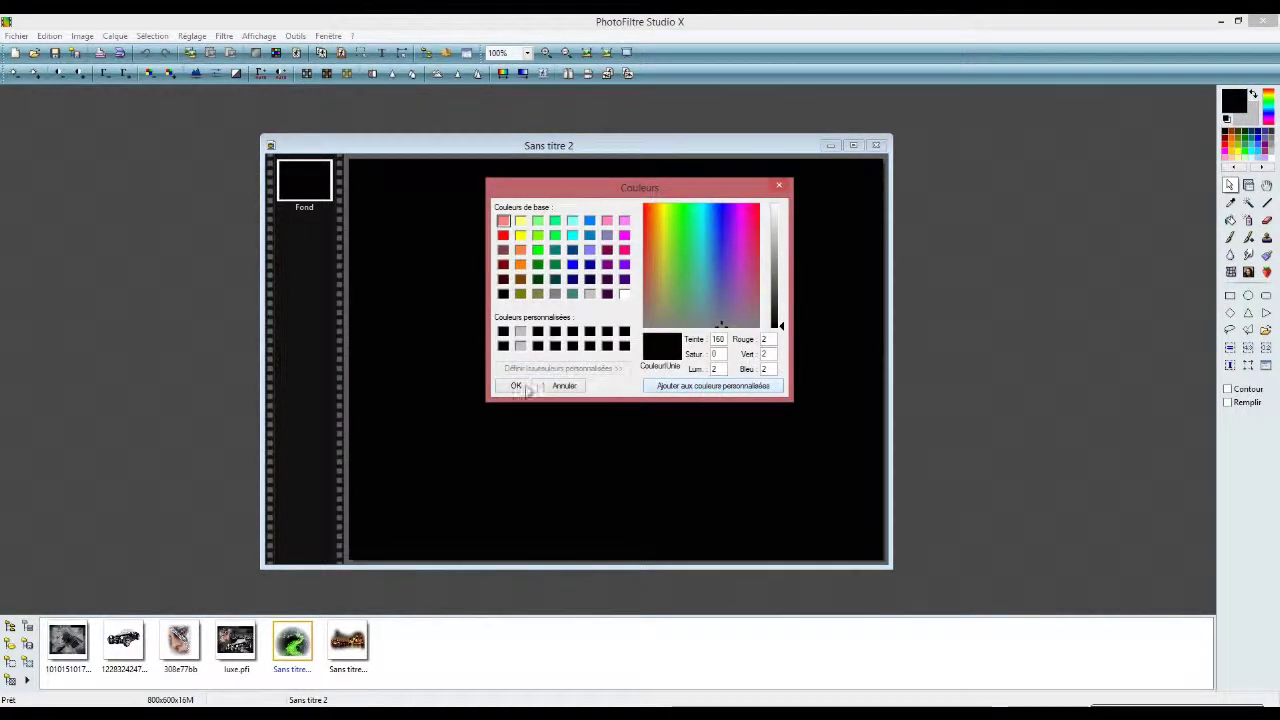
click(516, 386)
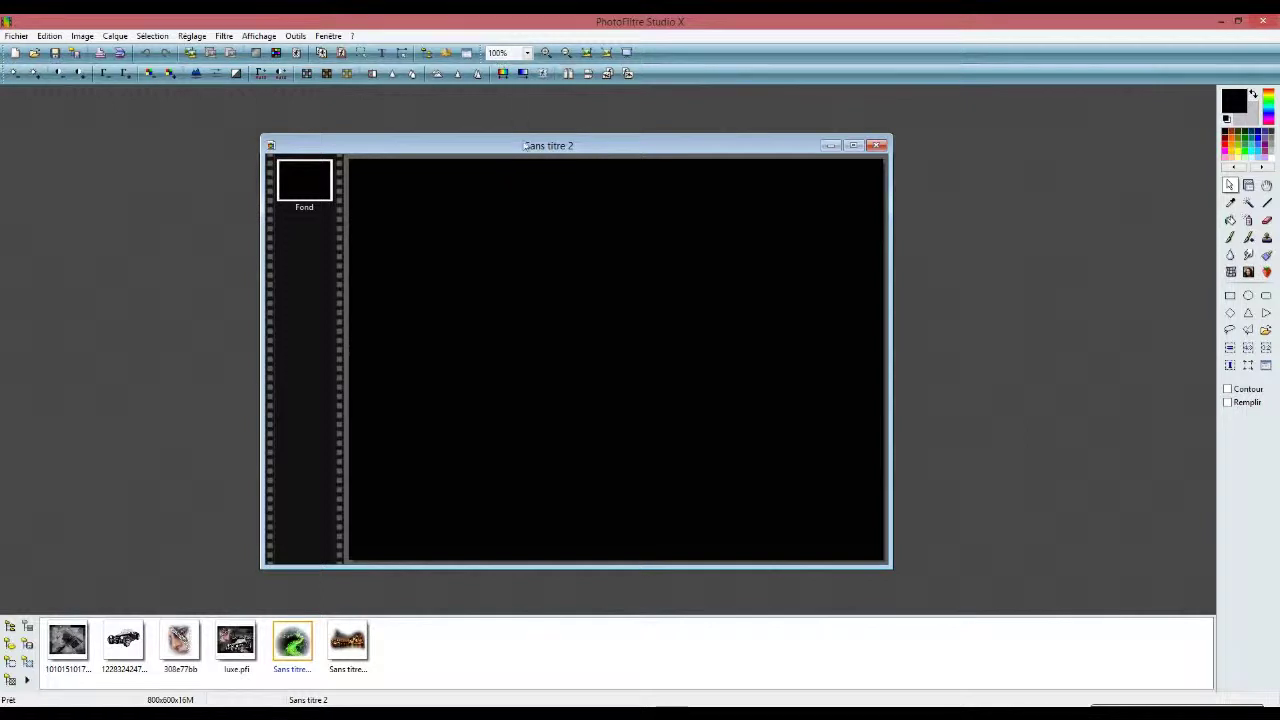
drag(524, 146, 519, 143)
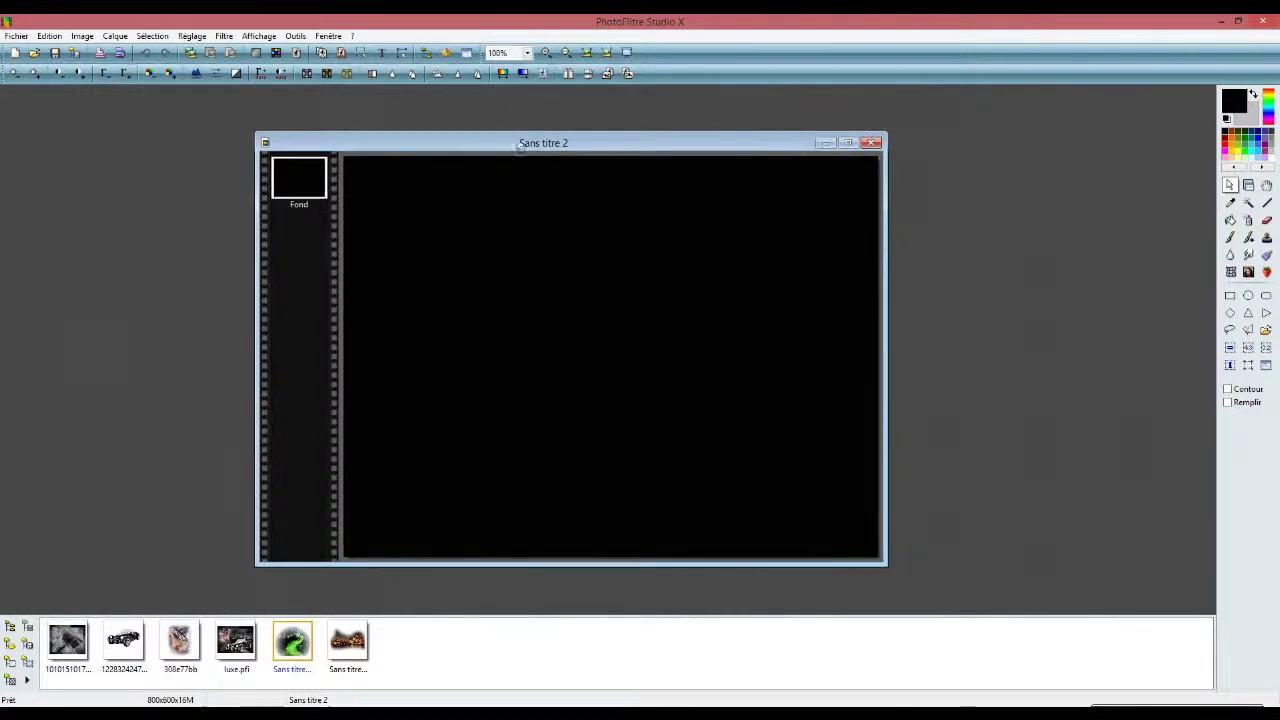
Apply the MuRa's Meister Cloud filter to the black background with an Amount of 101.
click(215, 36)
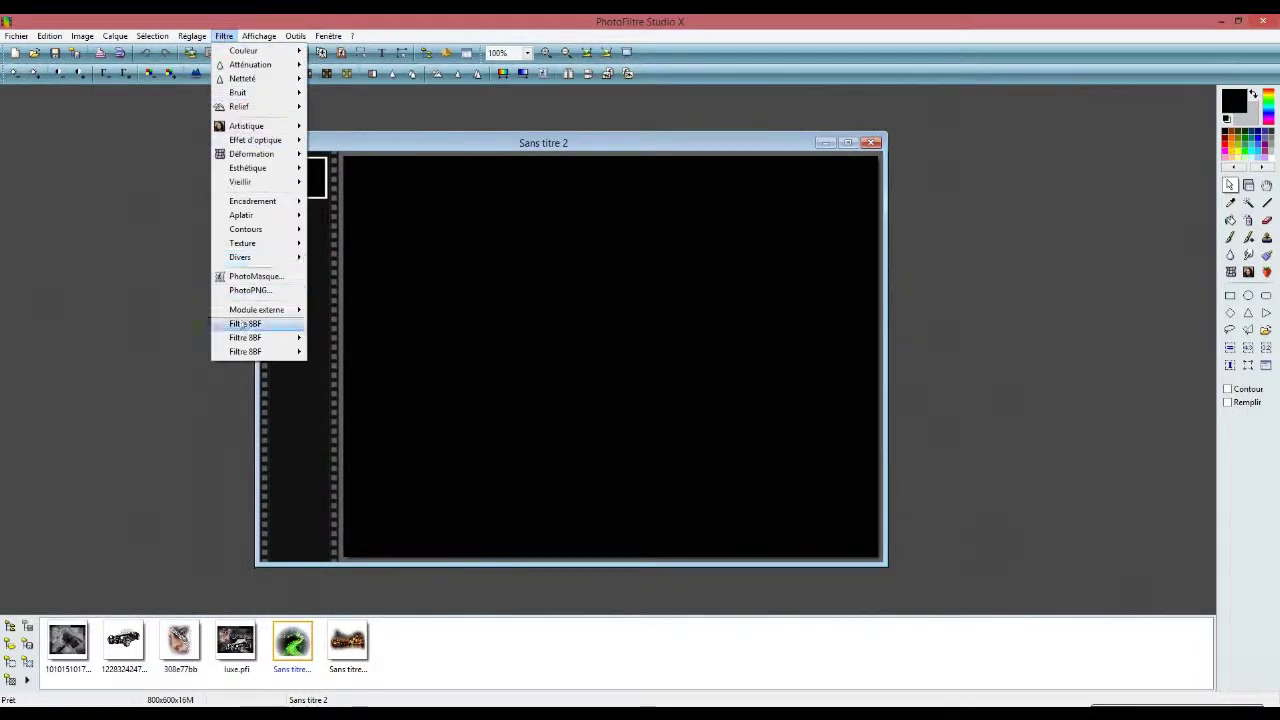
mouse_move(245, 338)
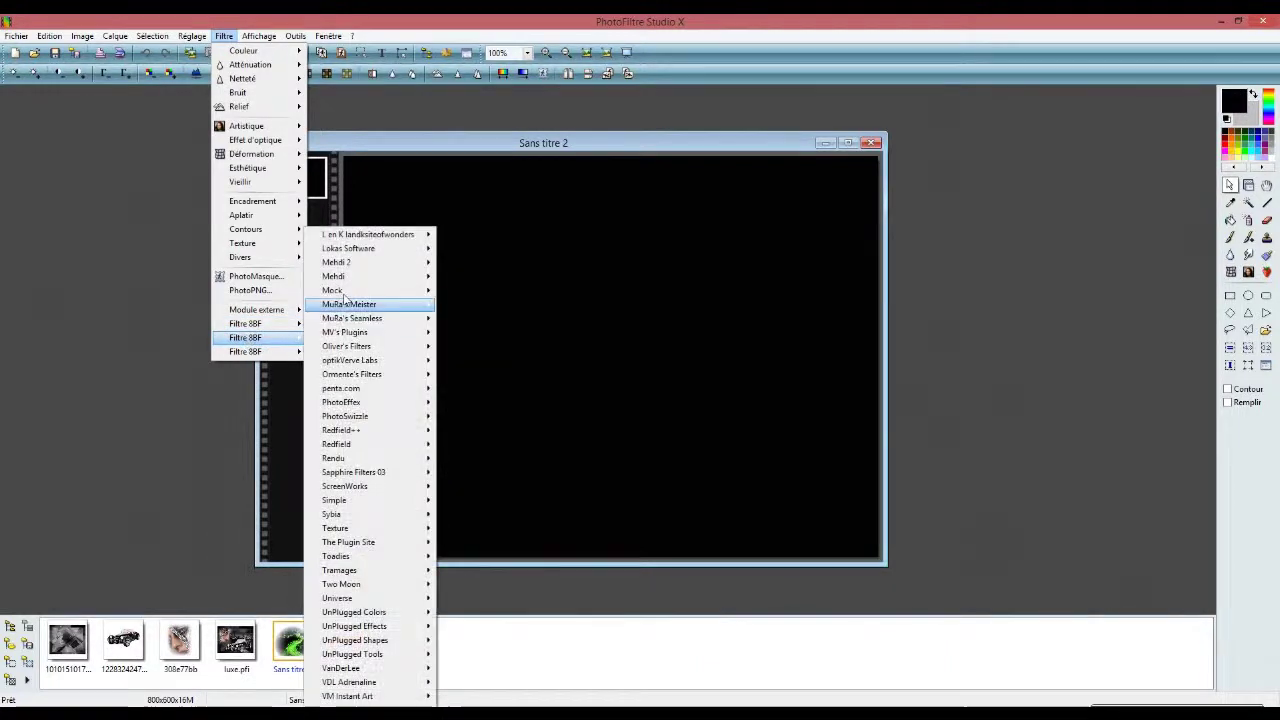
mouse_move(380, 304)
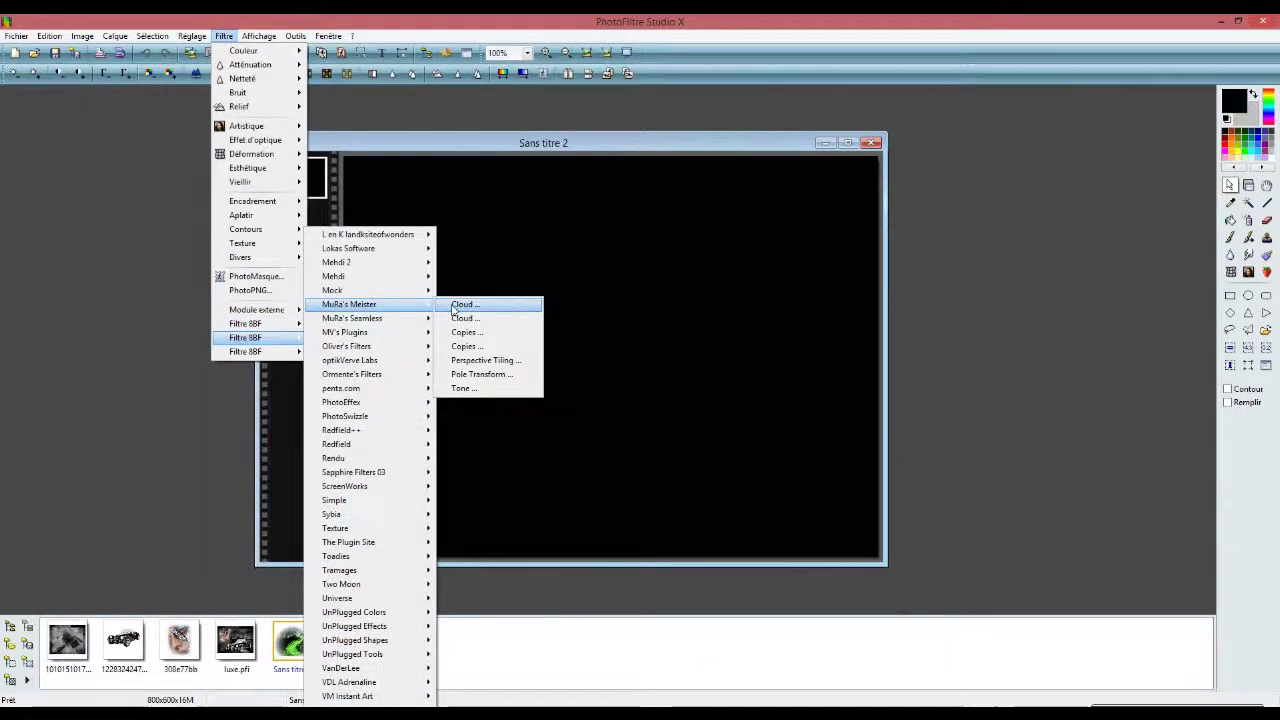
click(460, 305)
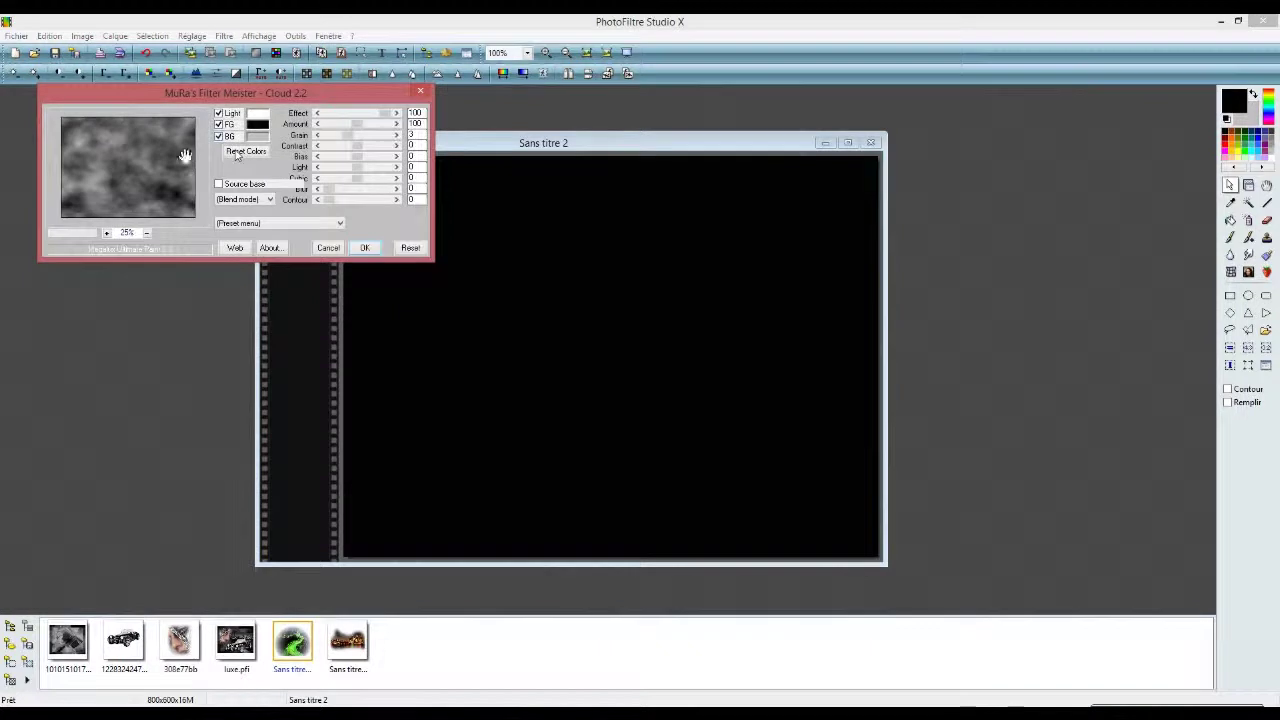
drag(127, 122, 299, 200)
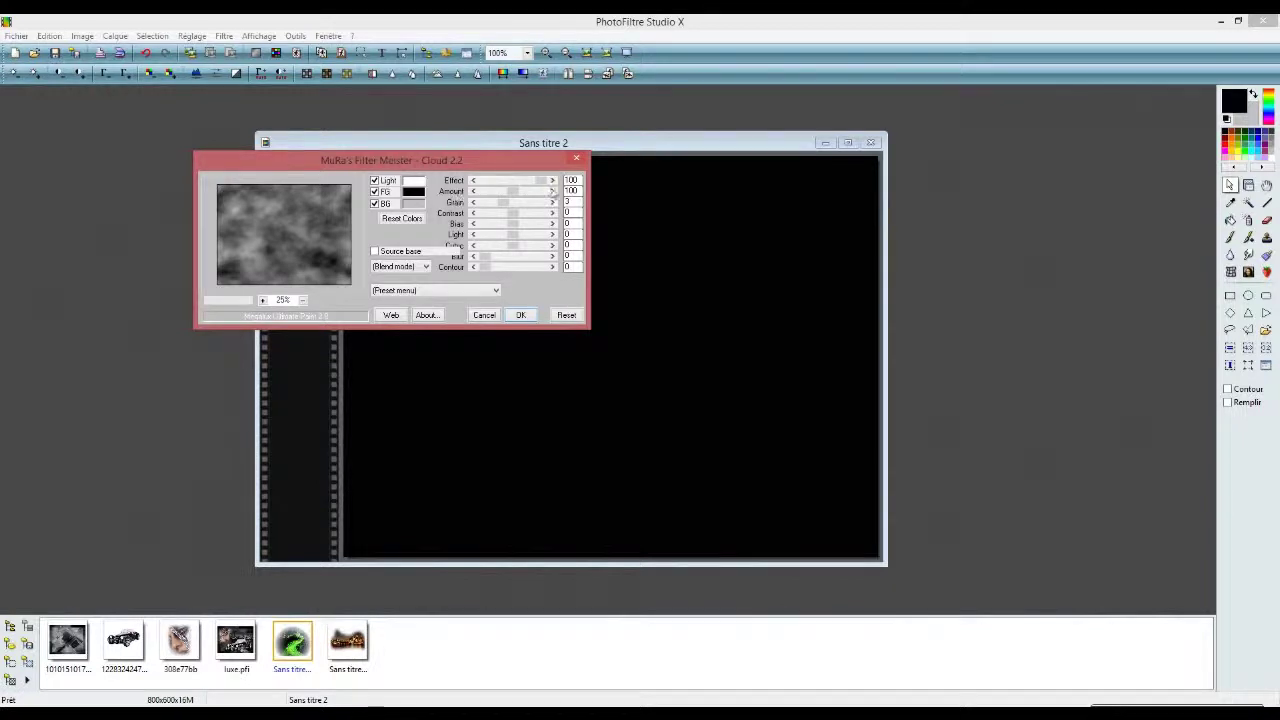
click(551, 192)
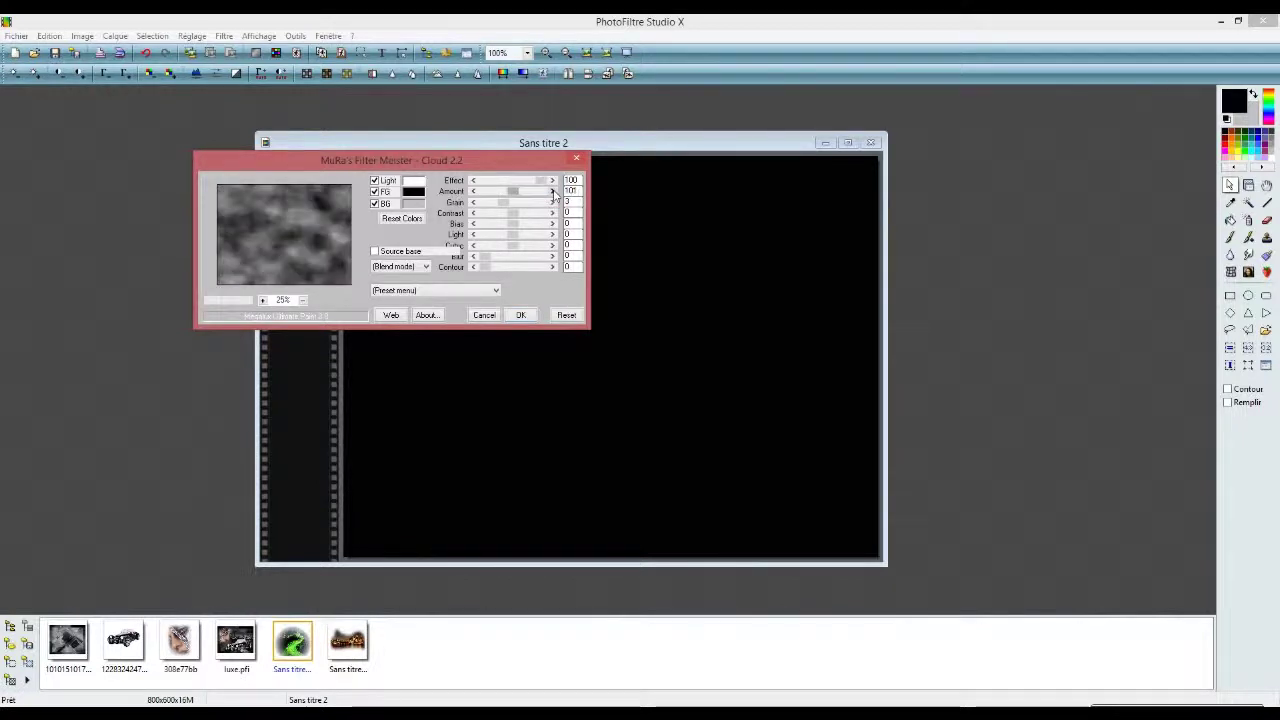
click(552, 192)
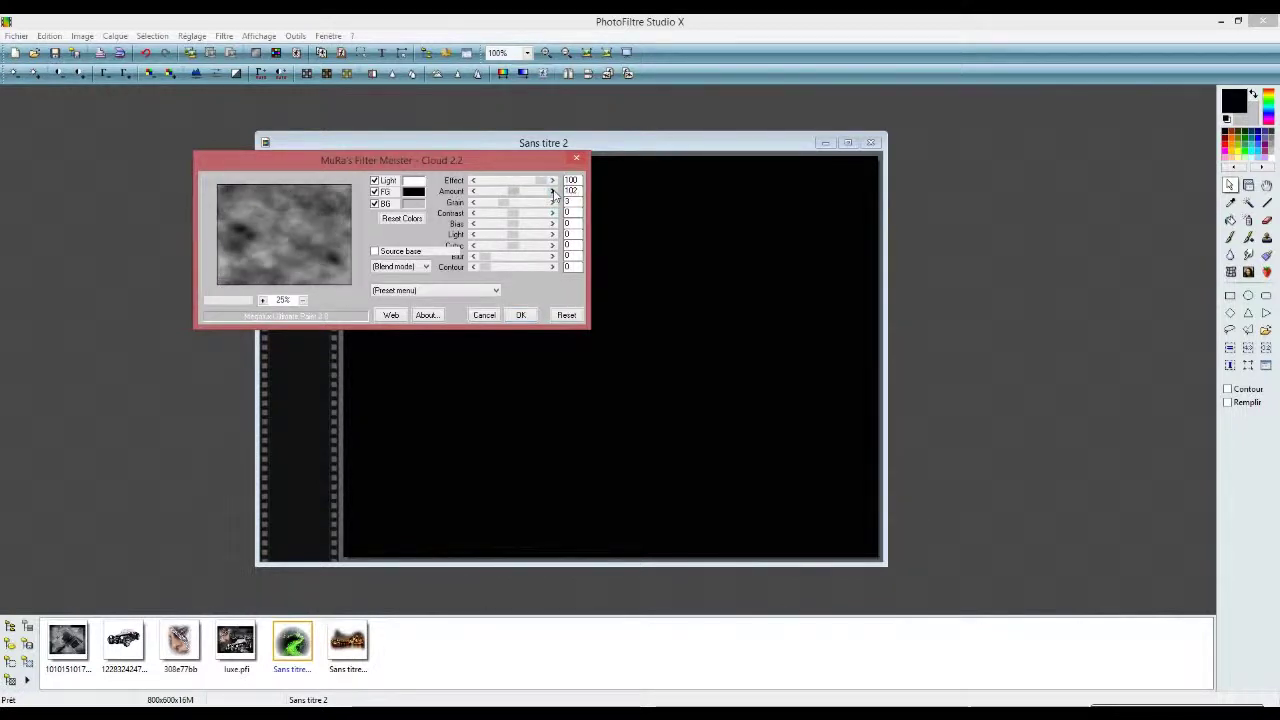
click(552, 192)
click(552, 192)
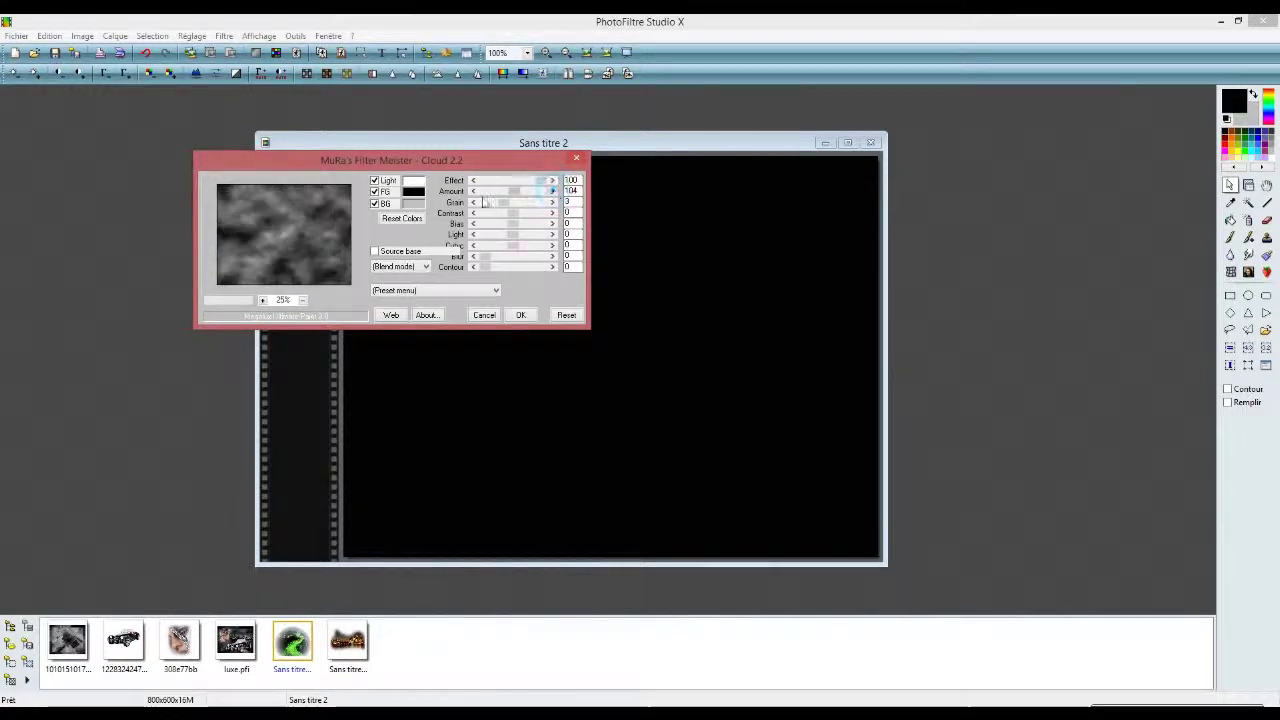
click(473, 191)
click(473, 191)
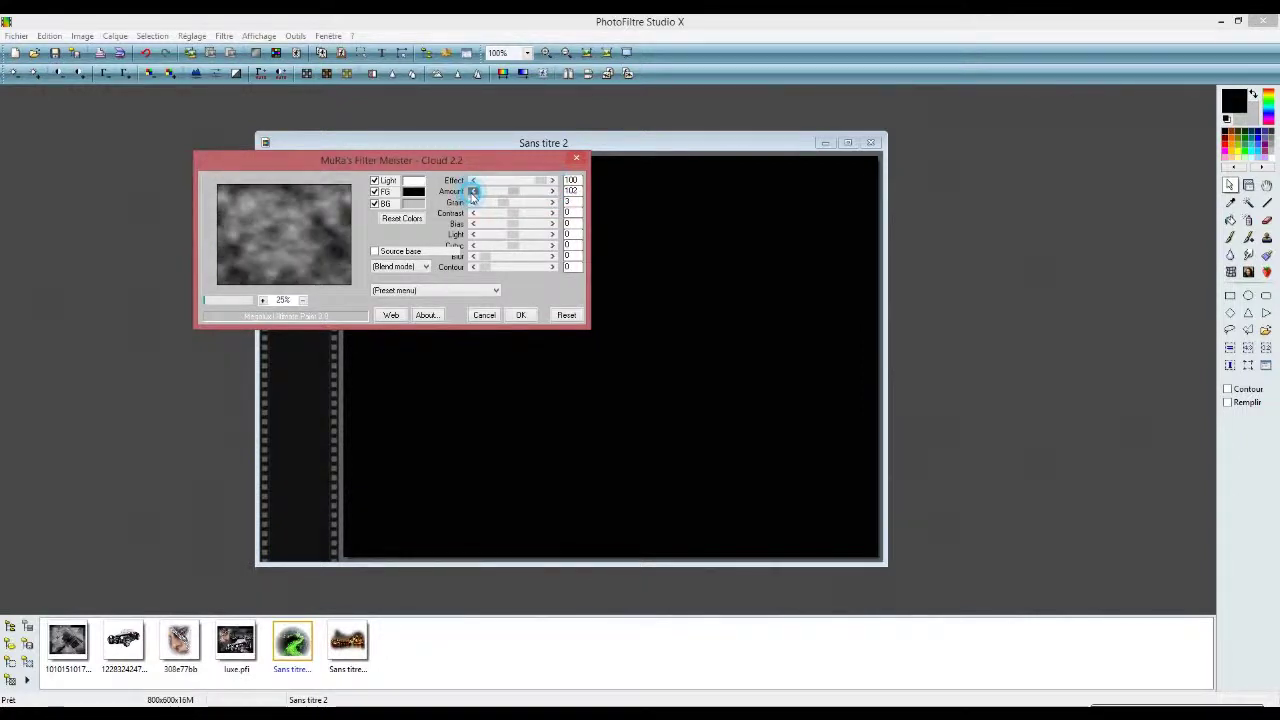
click(473, 191)
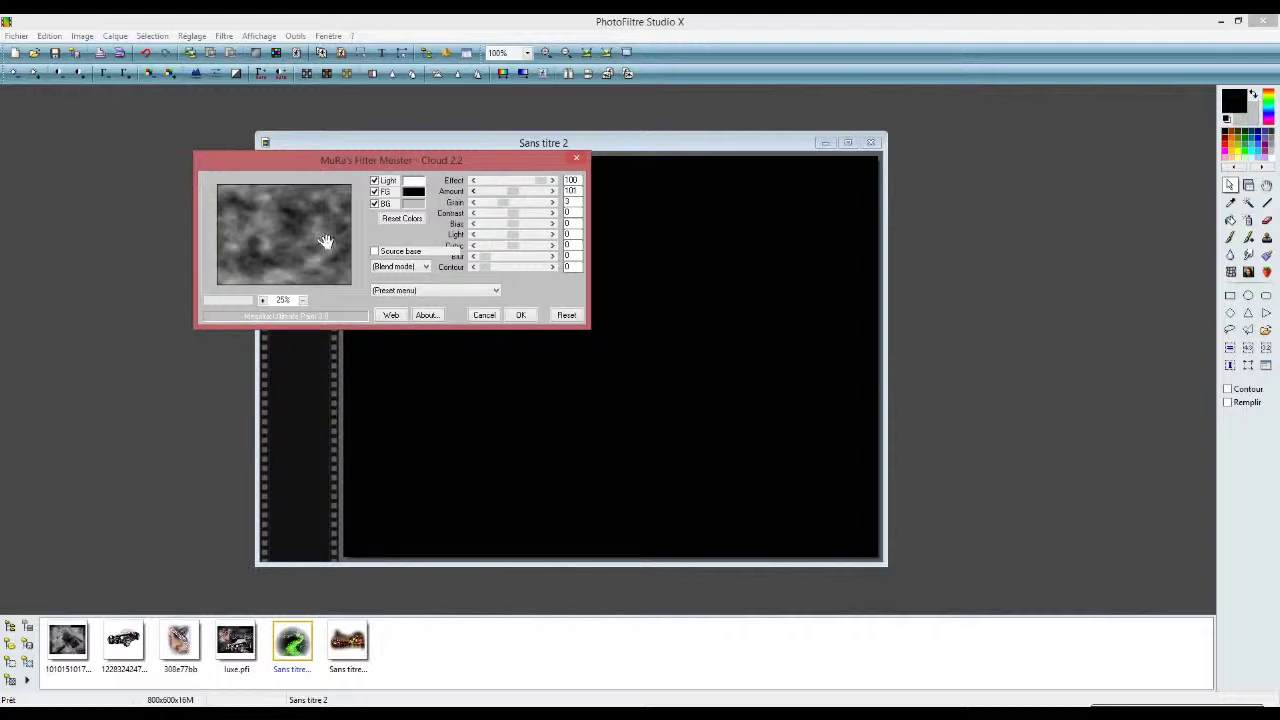
click(521, 316)
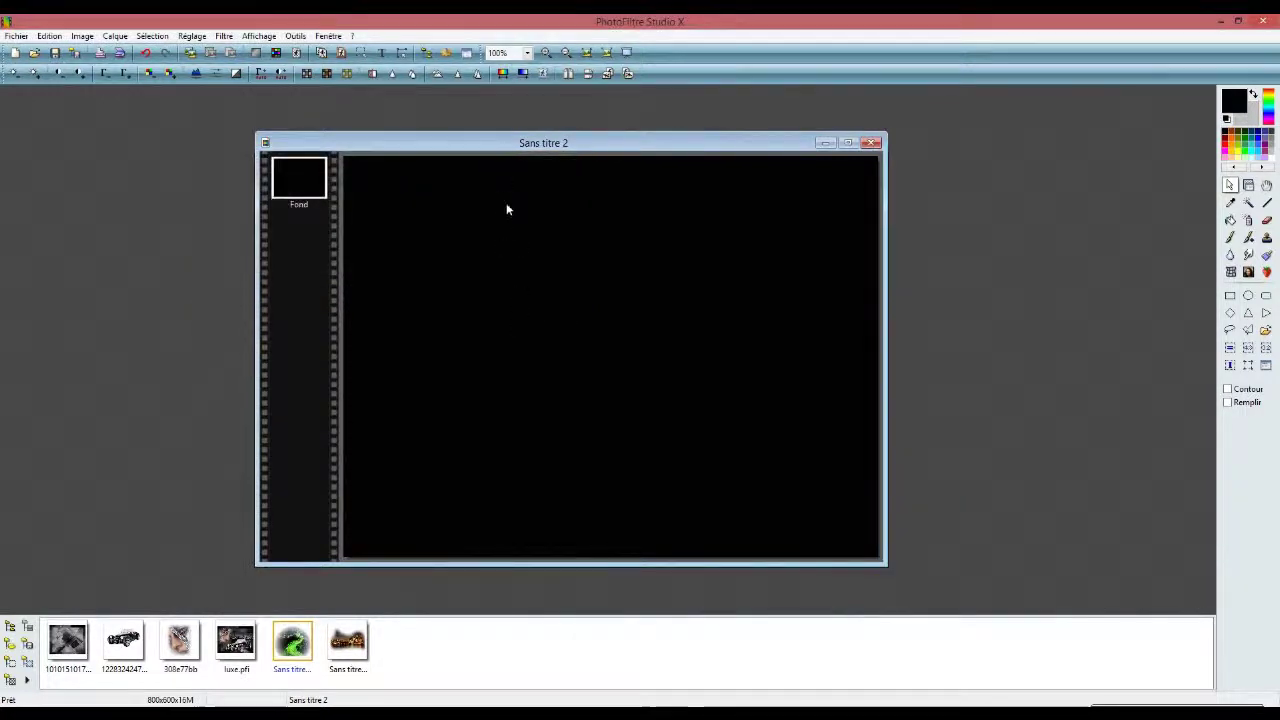
drag(504, 151, 491, 156)
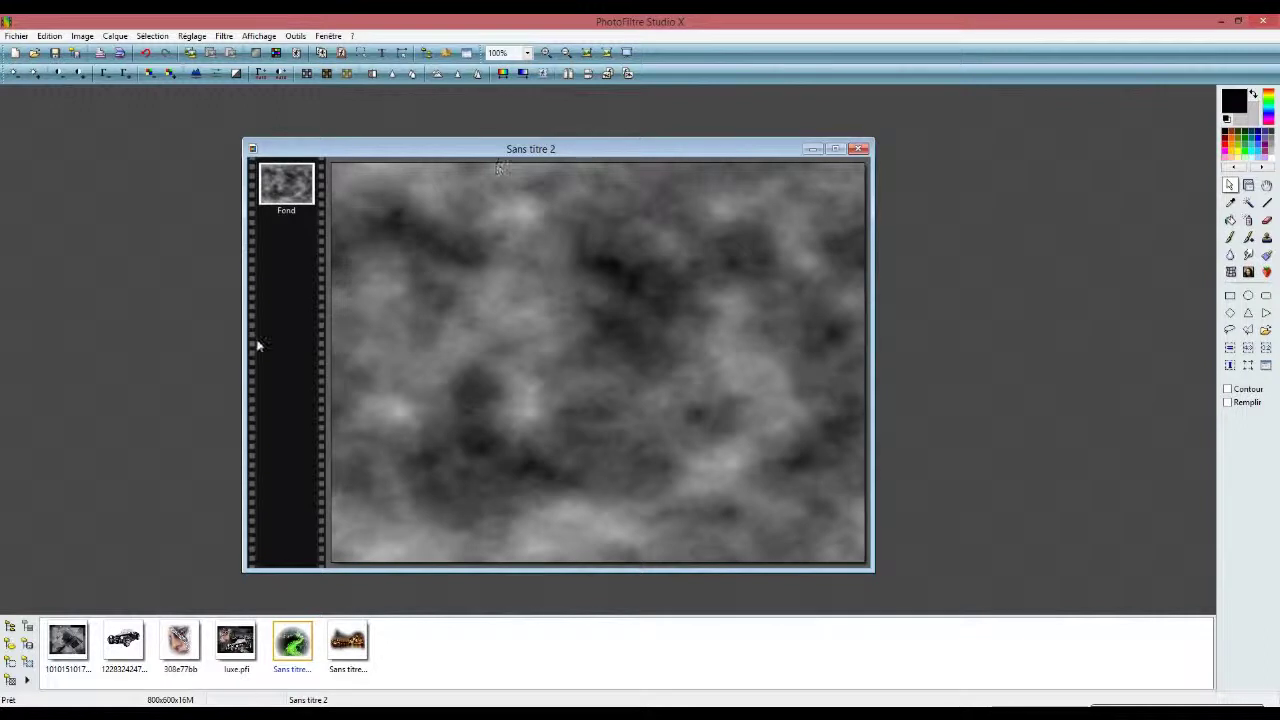
Open 101015101755140908.jpg and resize it to 800 × 600 pixels without keeping the proportions.
click(70, 650)
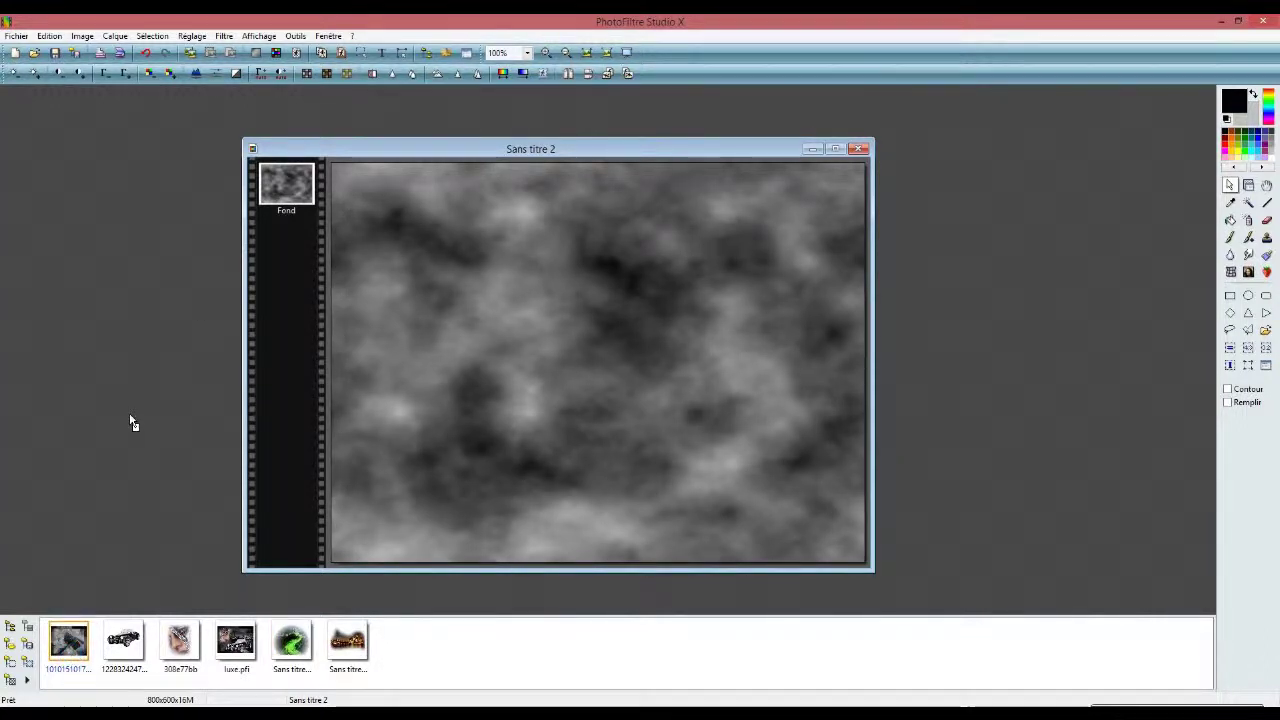
drag(95, 275, 94, 271)
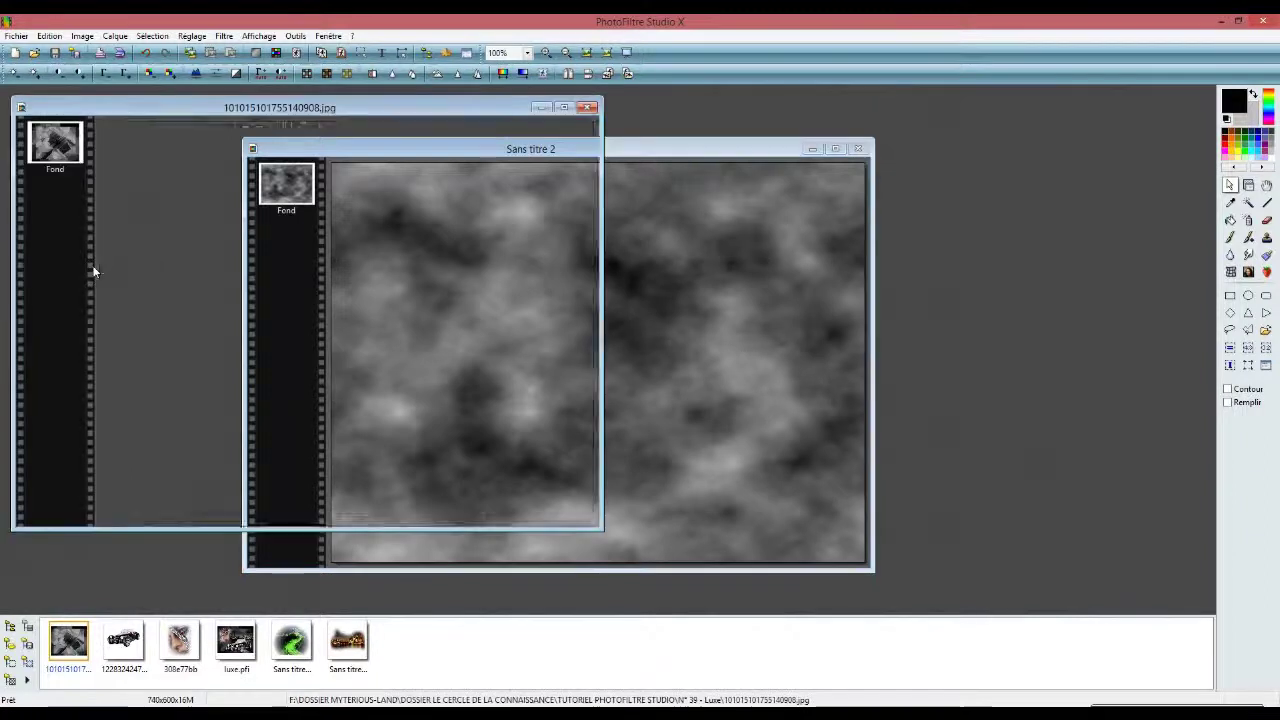
right_click(213, 107)
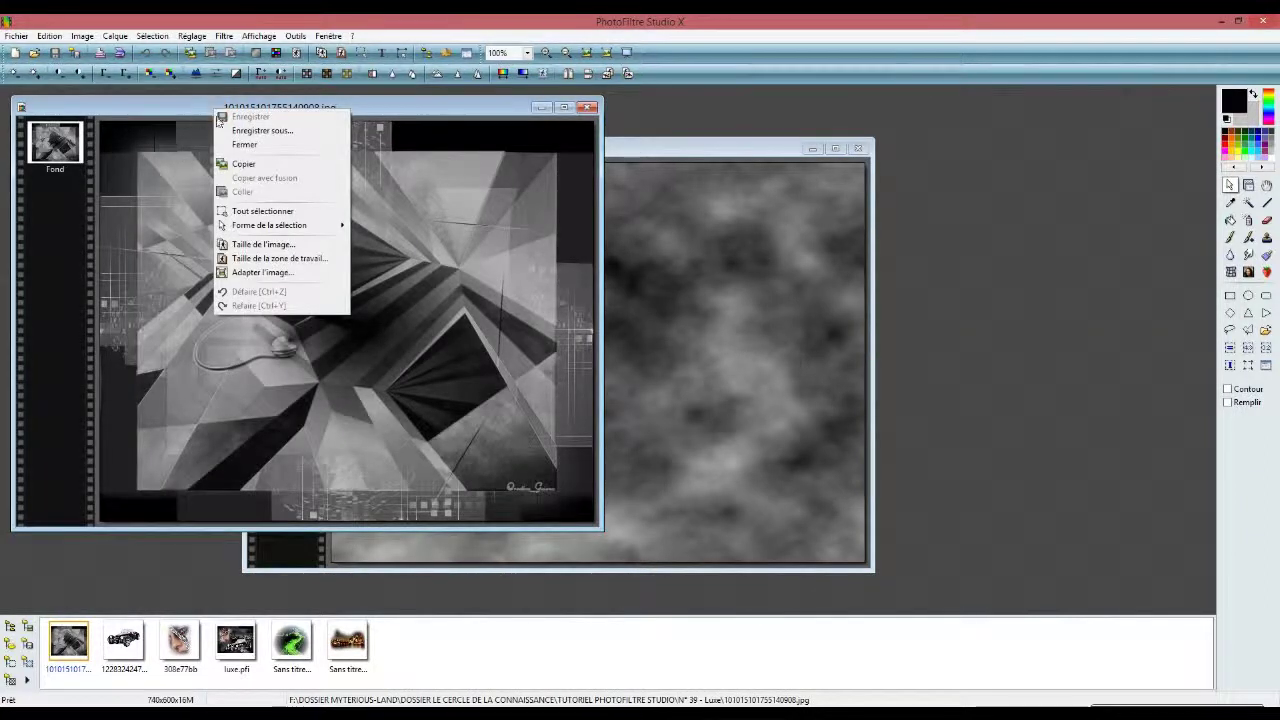
click(262, 244)
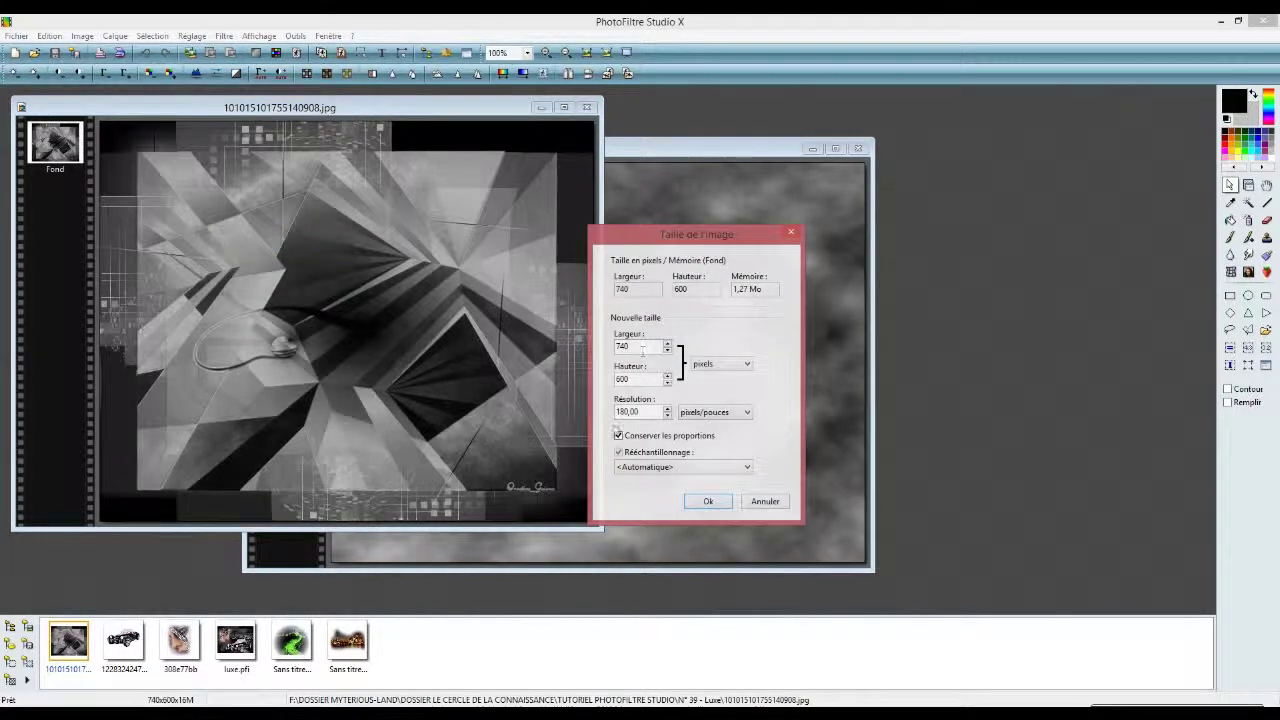
click(618, 435)
drag(634, 346, 607, 345)
click(710, 502)
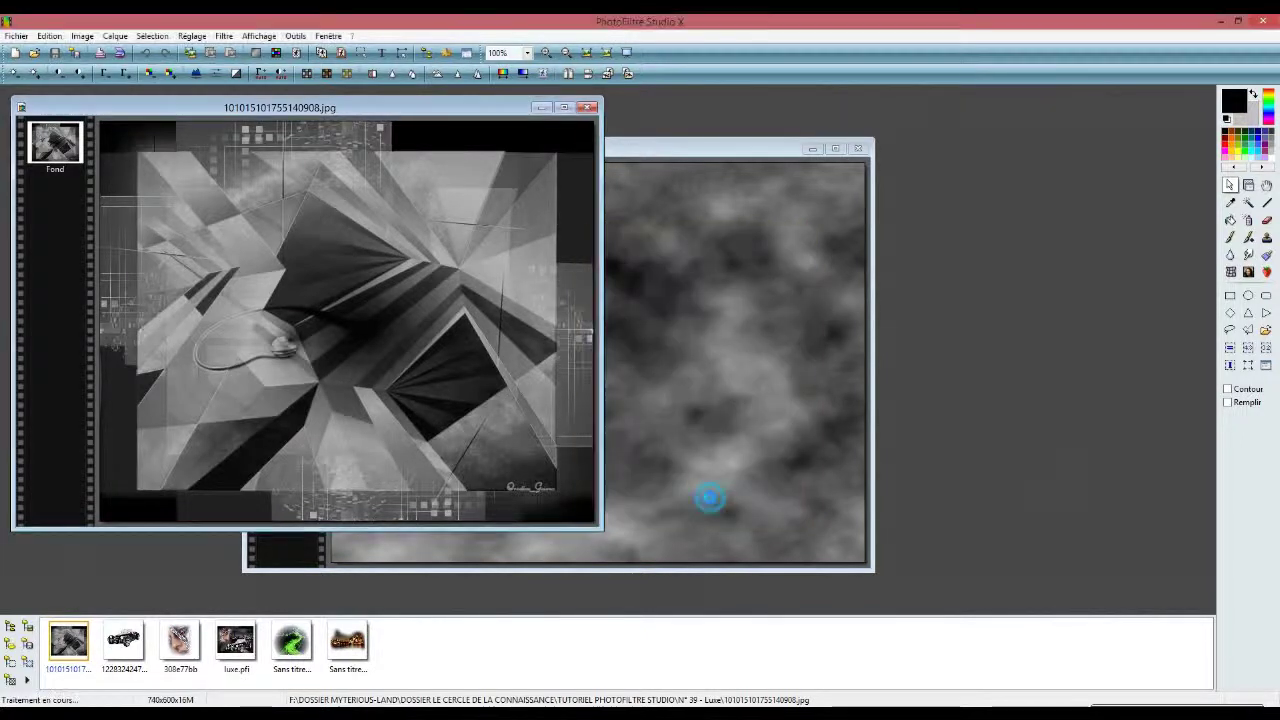
Copy the resized abstract image and try to paste it into the cloud image.
right_click(367, 117)
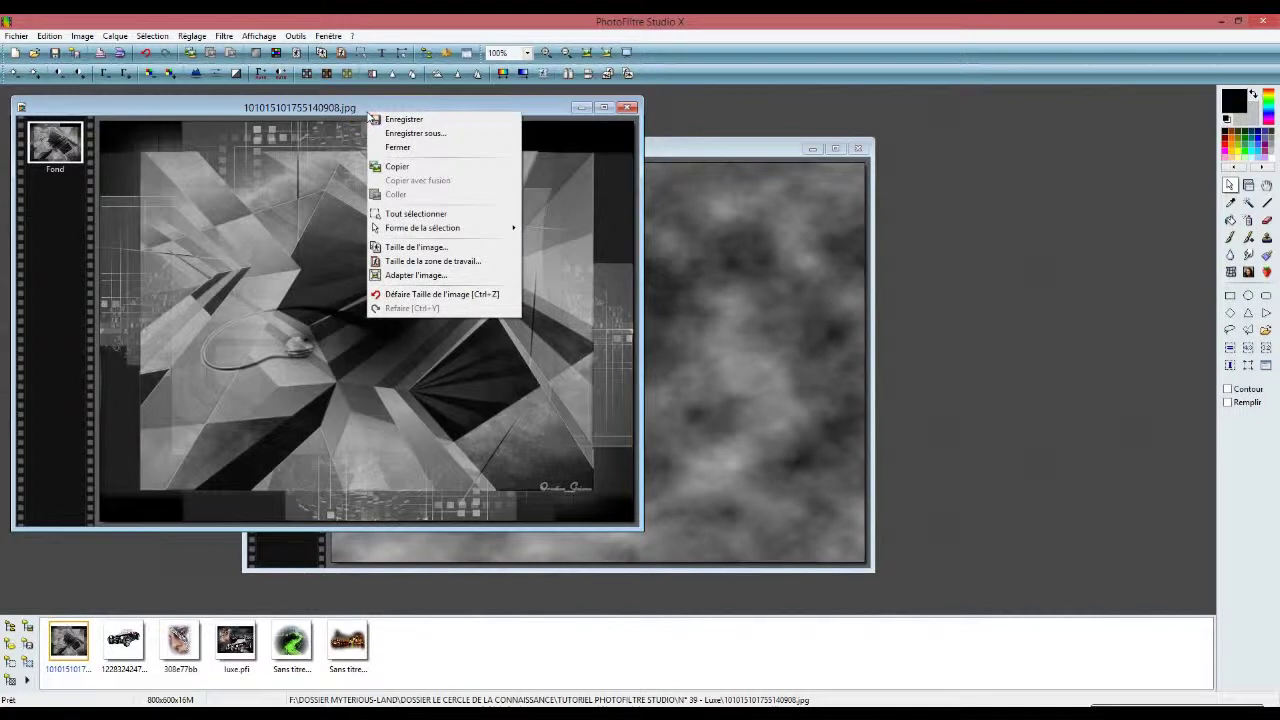
click(398, 168)
click(705, 140)
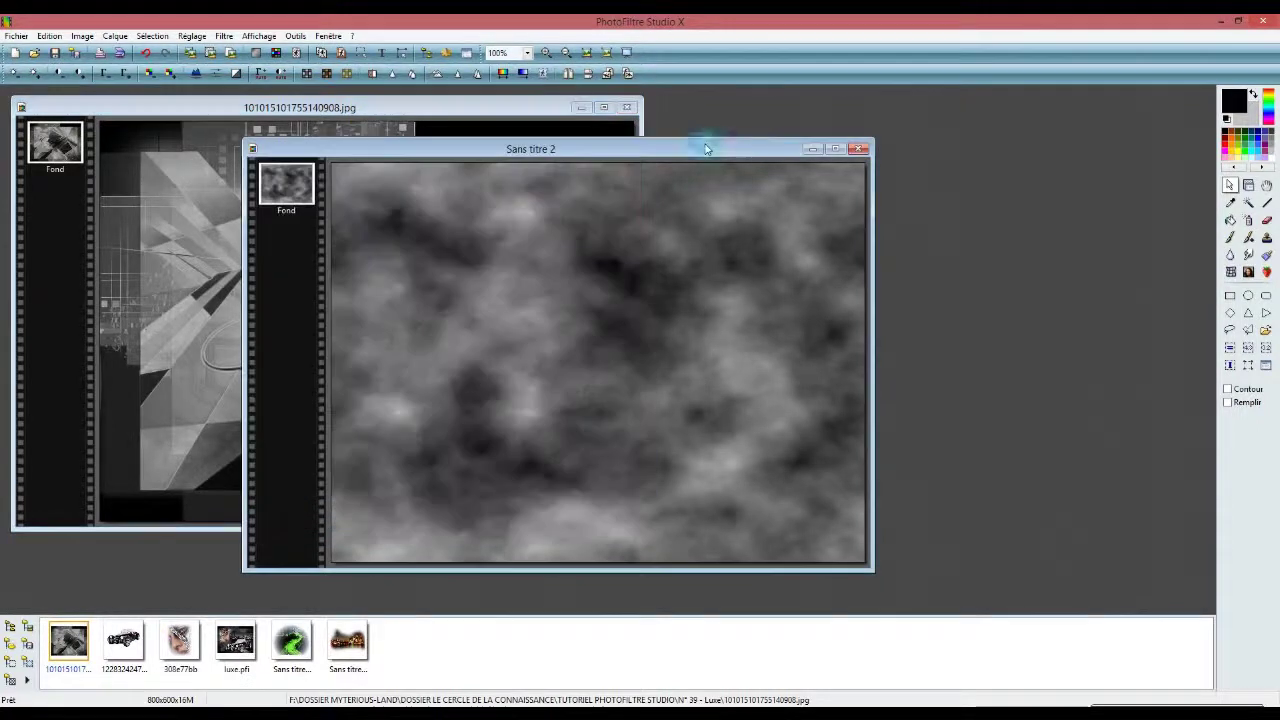
right_click(705, 142)
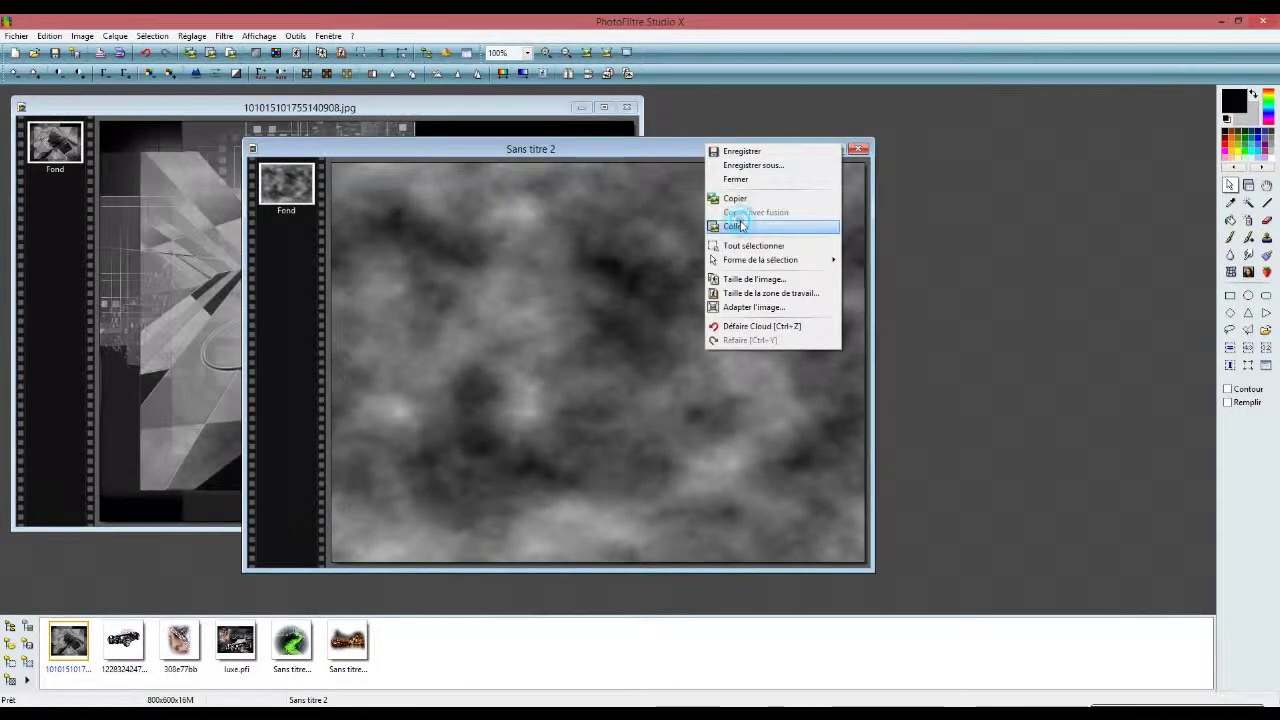
click(615, 150)
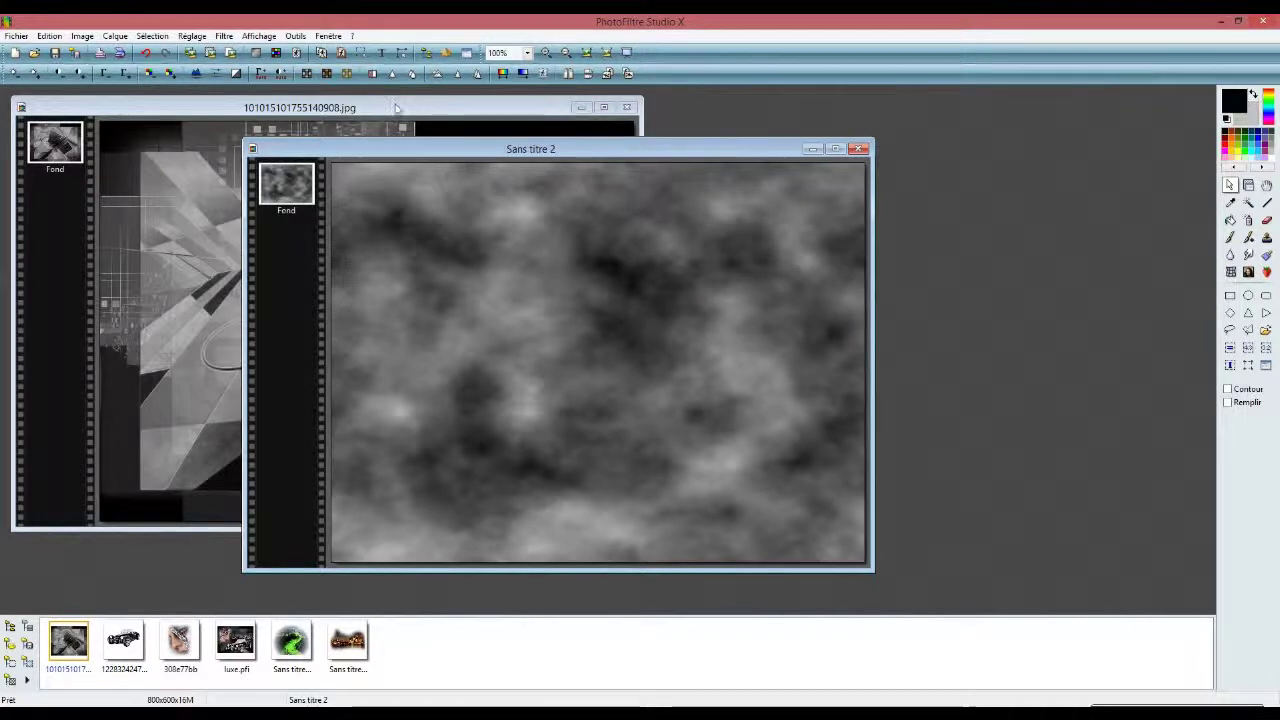
Set the resolution of 101015101755140908.jpg to 72 pixels per inch, keep it at 800 × 600 pixels, and recheck its size settings.
click(398, 107)
right_click(401, 109)
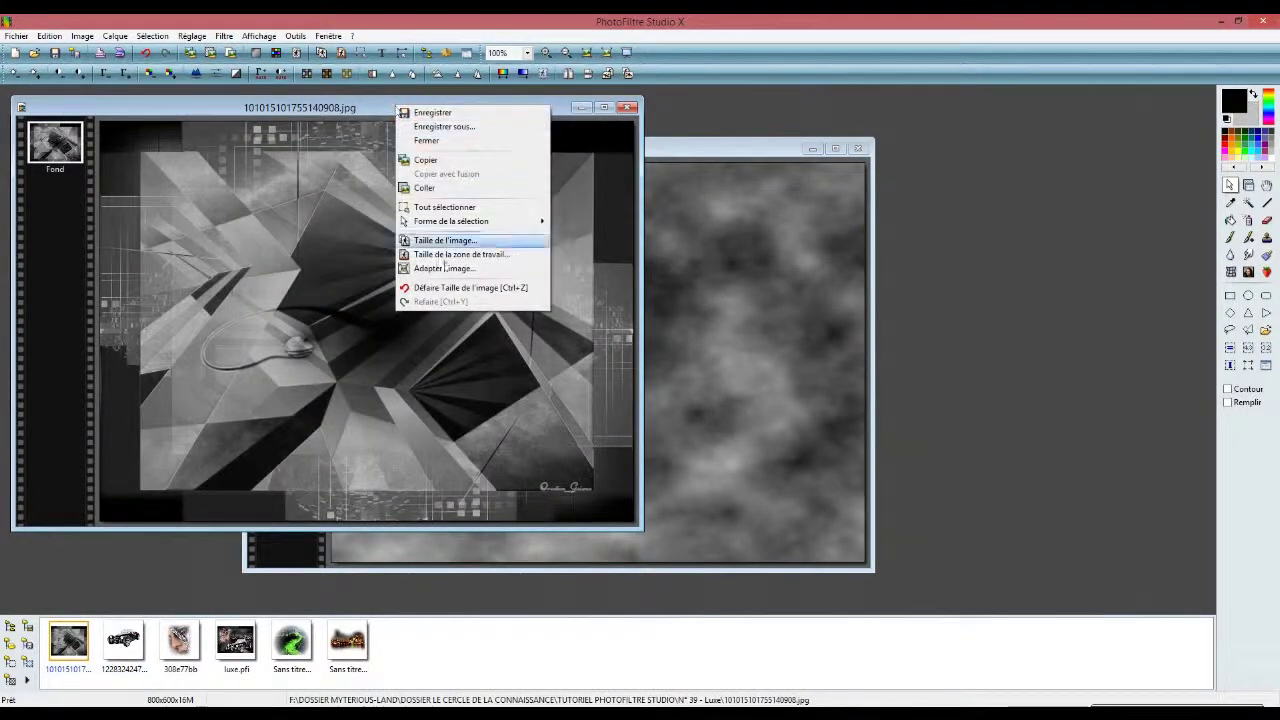
click(445, 240)
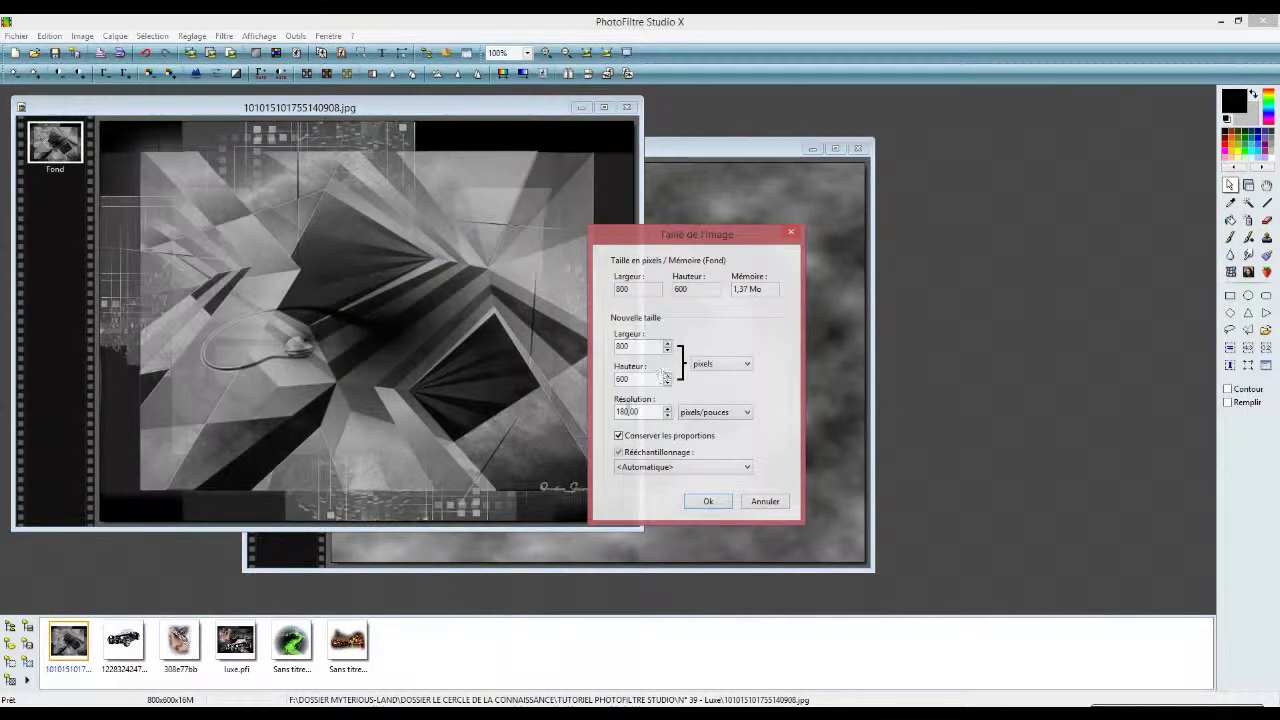
drag(652, 411, 616, 412)
text(72)
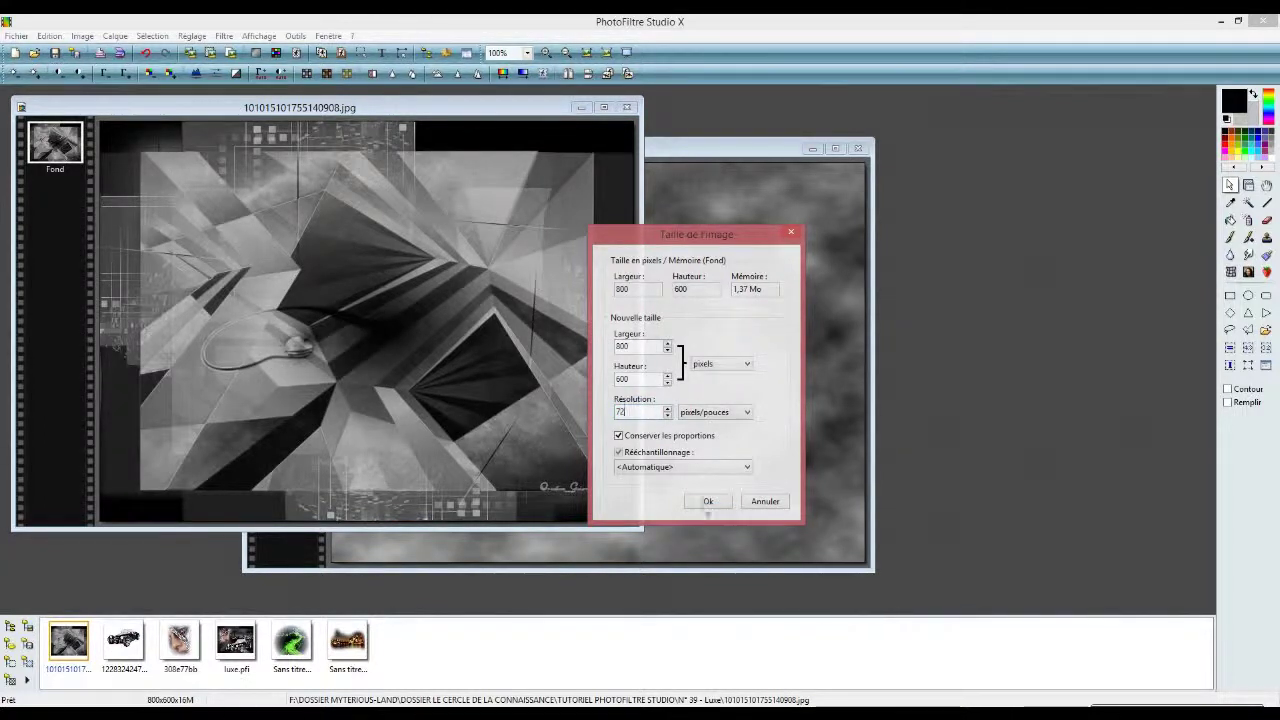
click(704, 501)
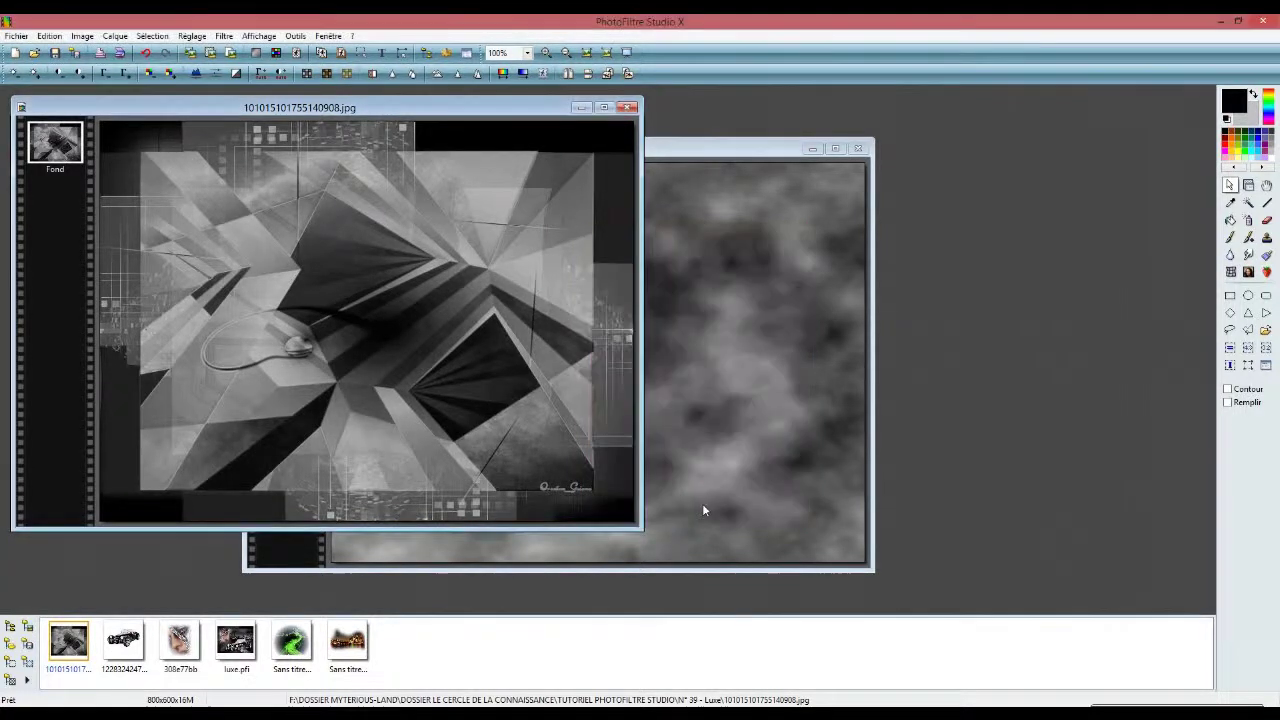
right_click(503, 107)
click(535, 233)
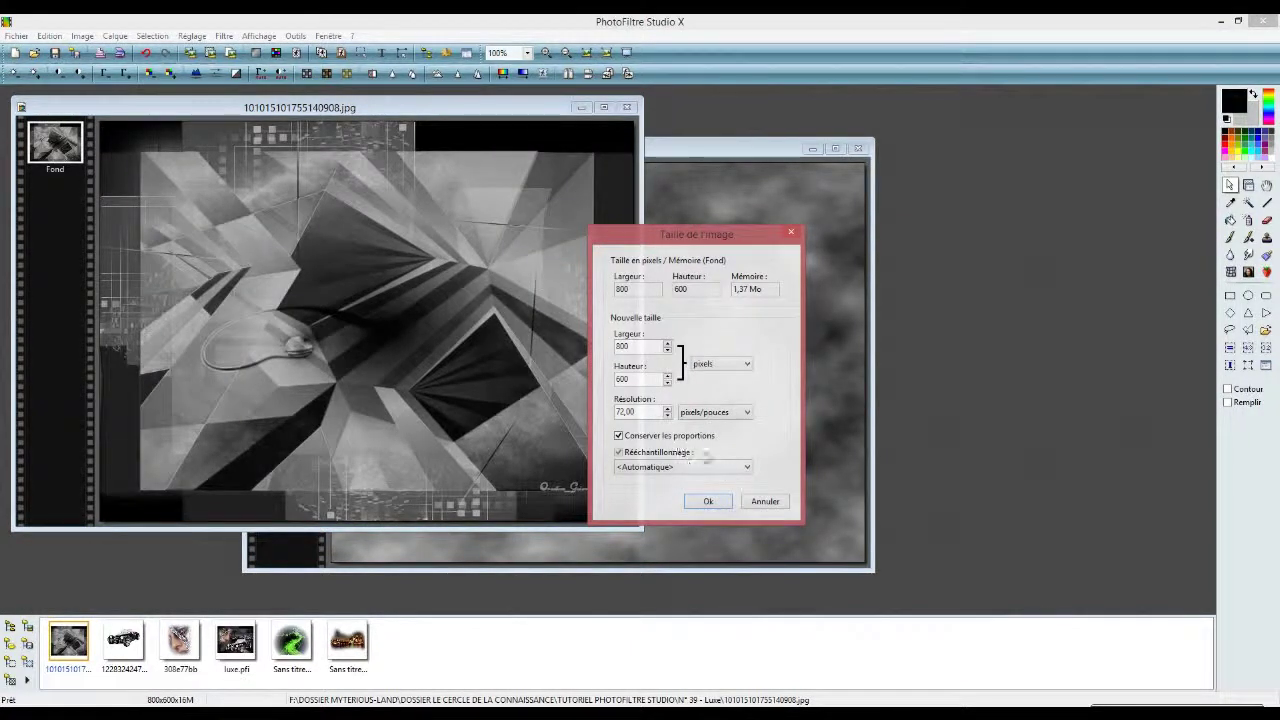
click(707, 501)
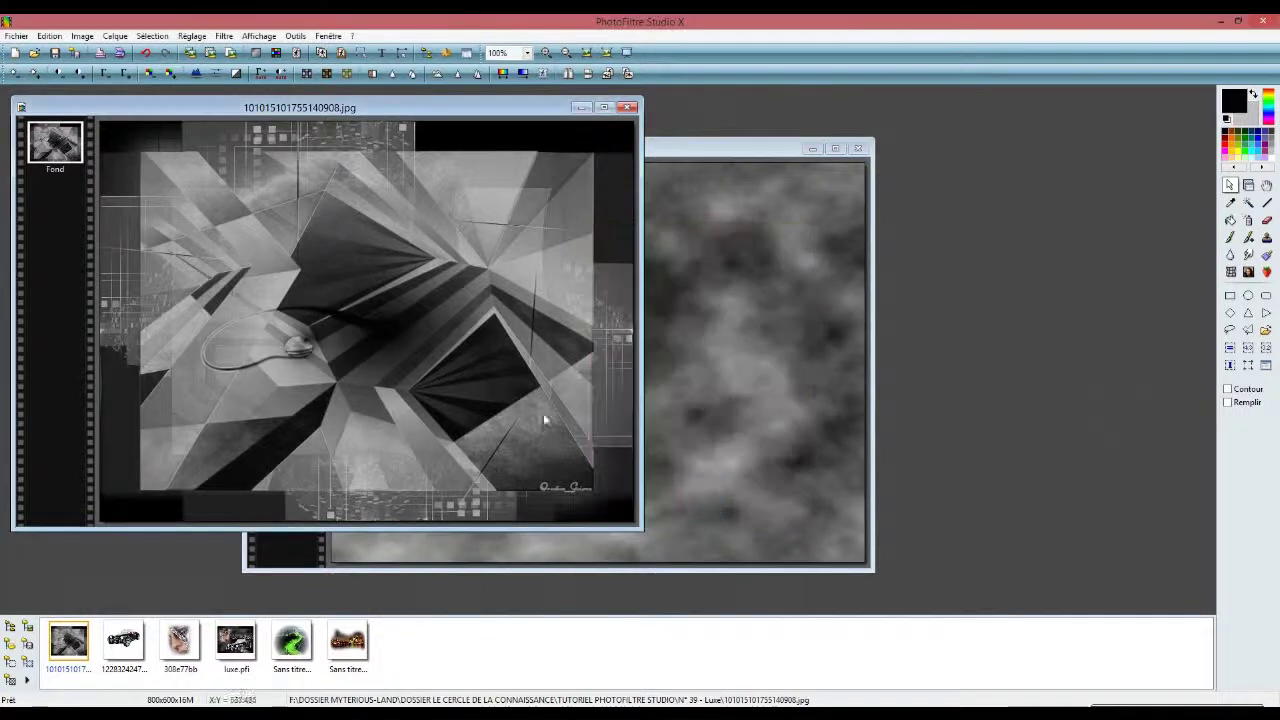
Copy the abstract image into the cloud image as a new layer and close the source file without saving.
right_click(422, 122)
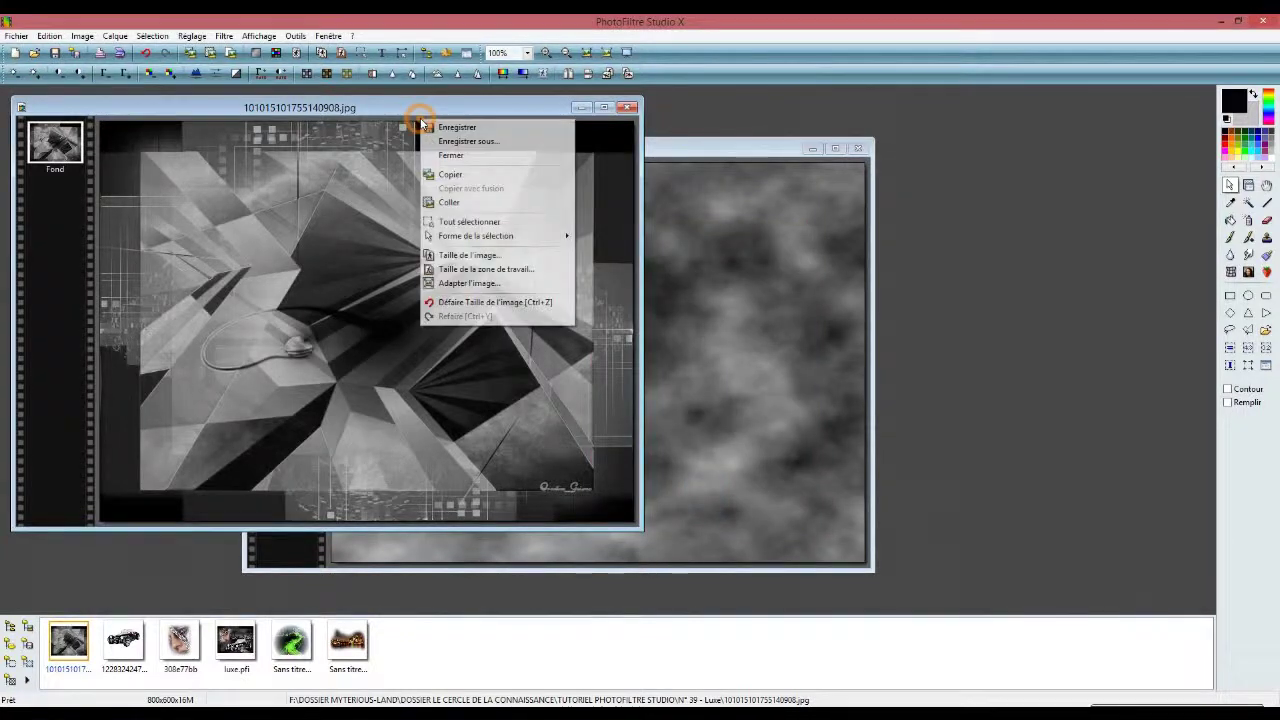
click(448, 174)
click(682, 142)
right_click(682, 142)
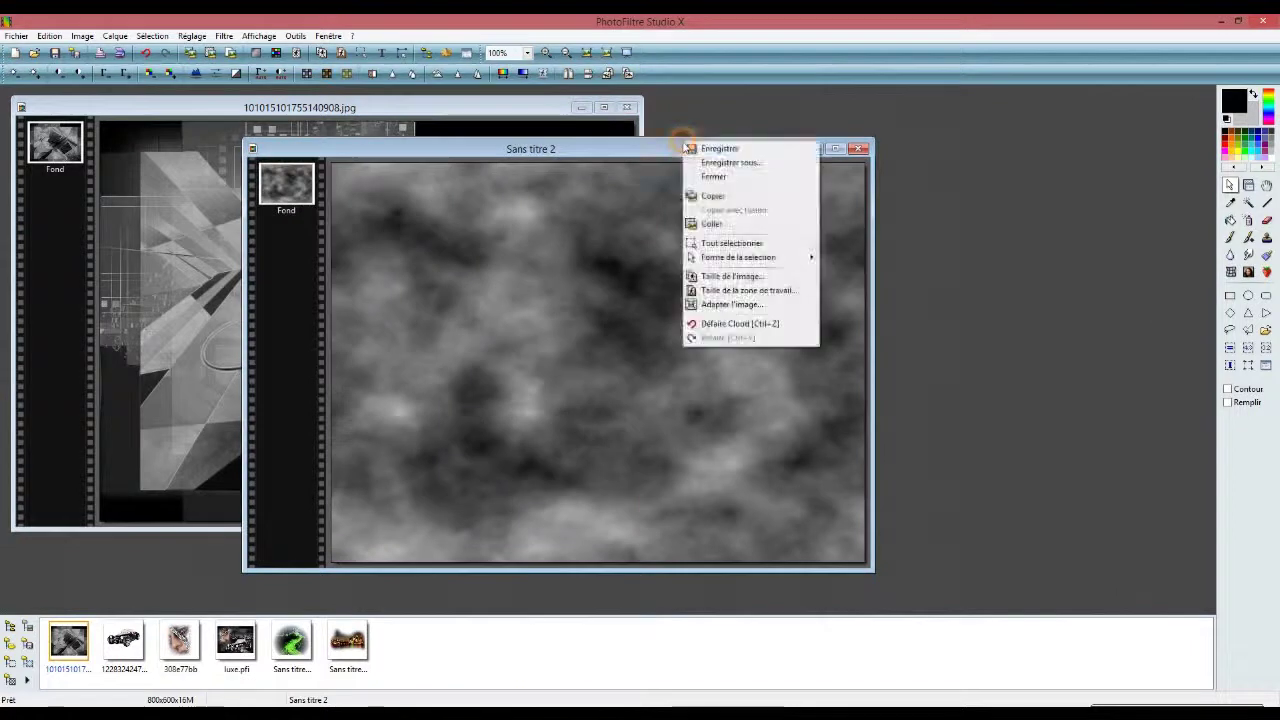
click(709, 224)
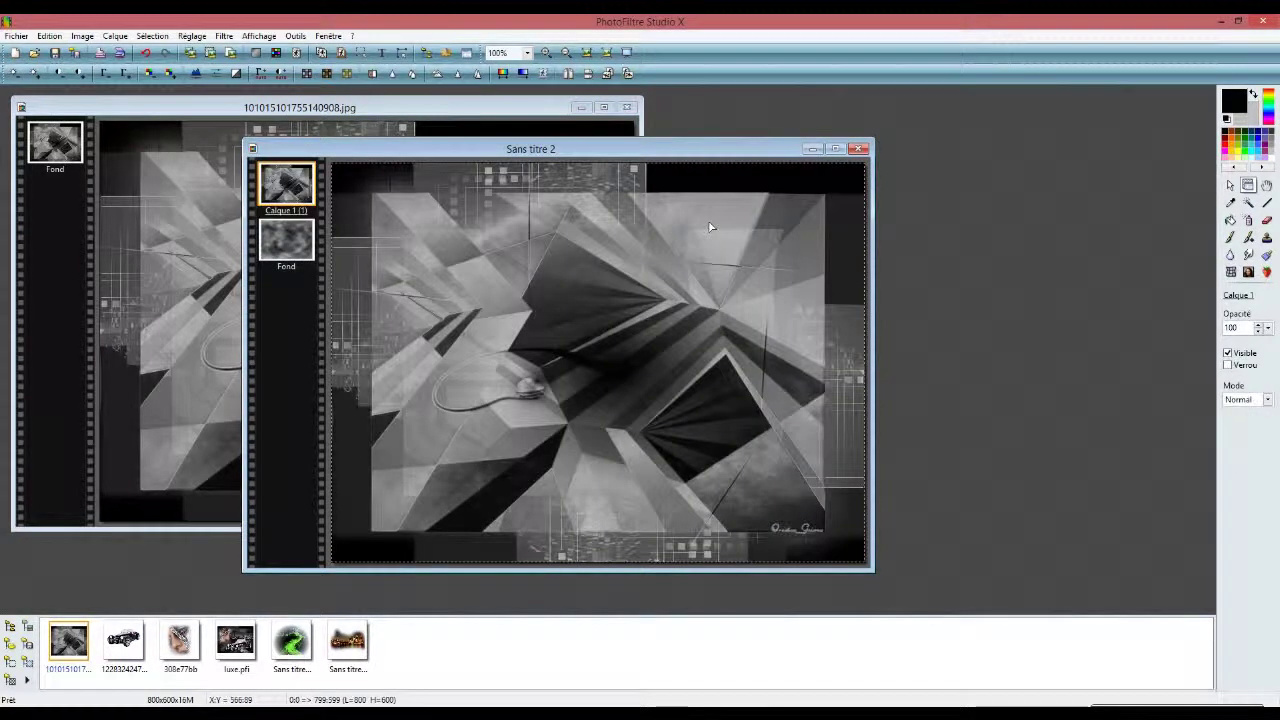
click(627, 108)
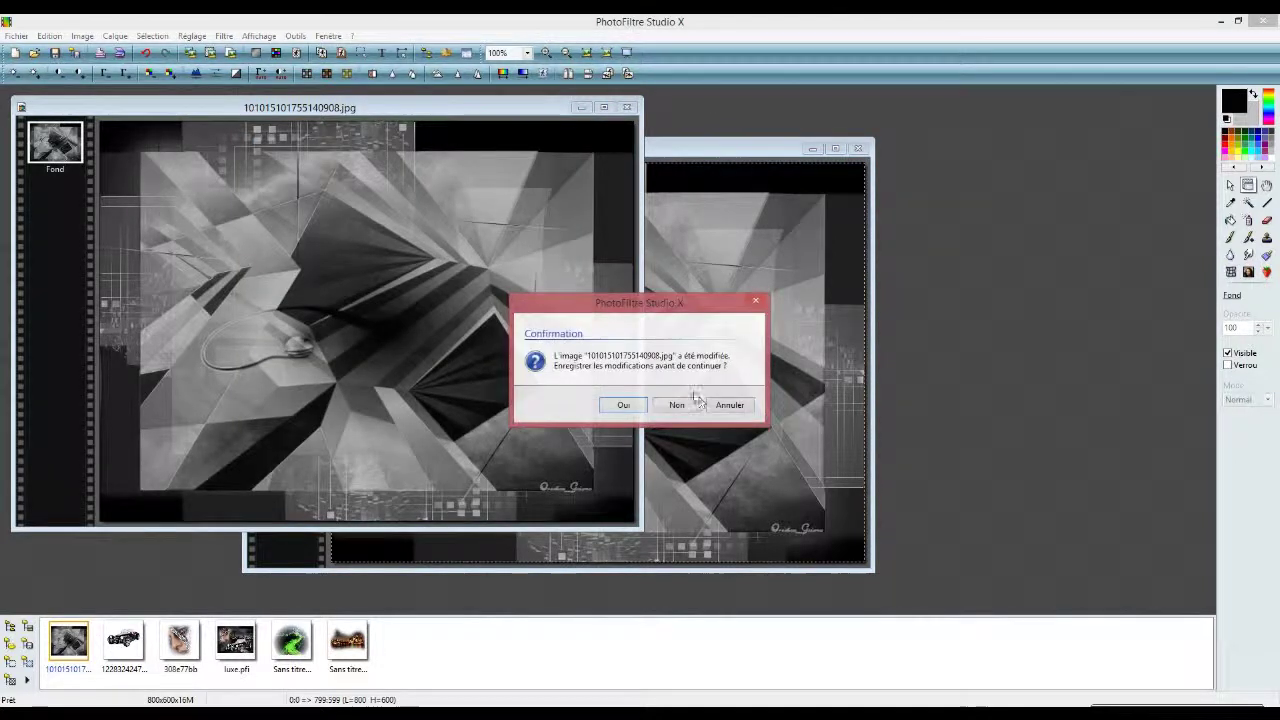
click(683, 405)
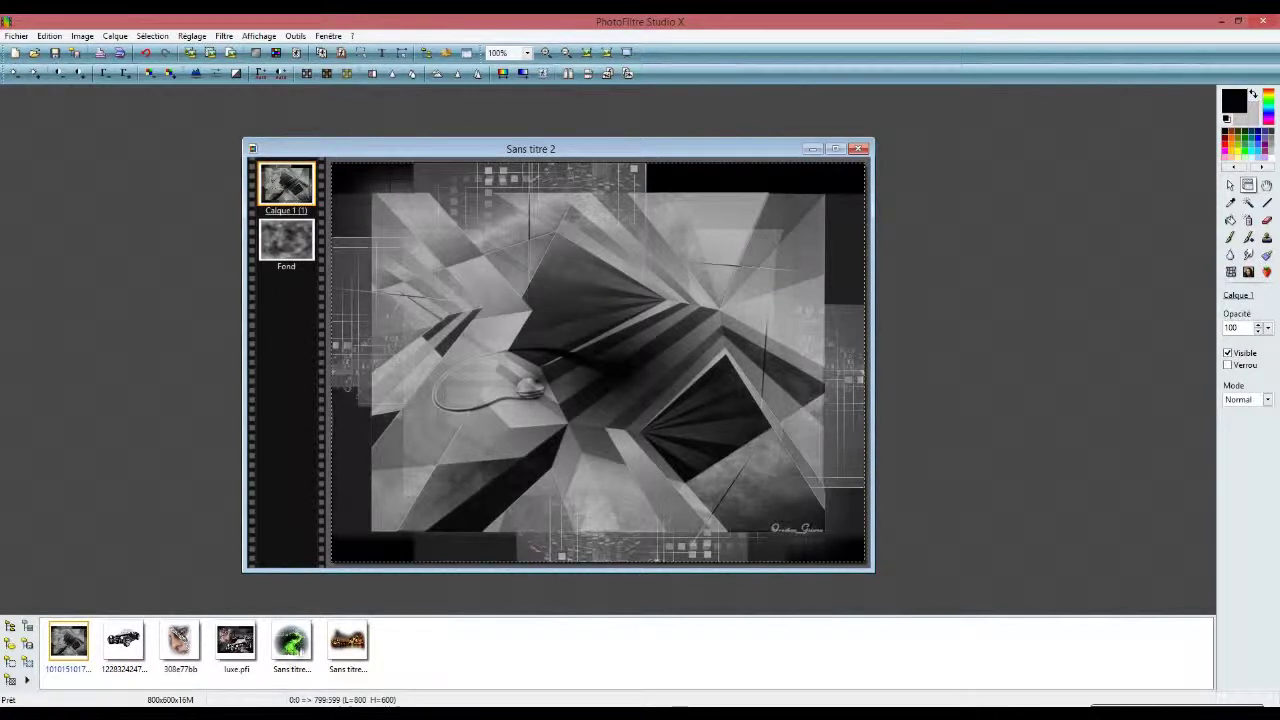
Add the green night highway image to the composition as a new layer and mirror it horizontally.
click(287, 647)
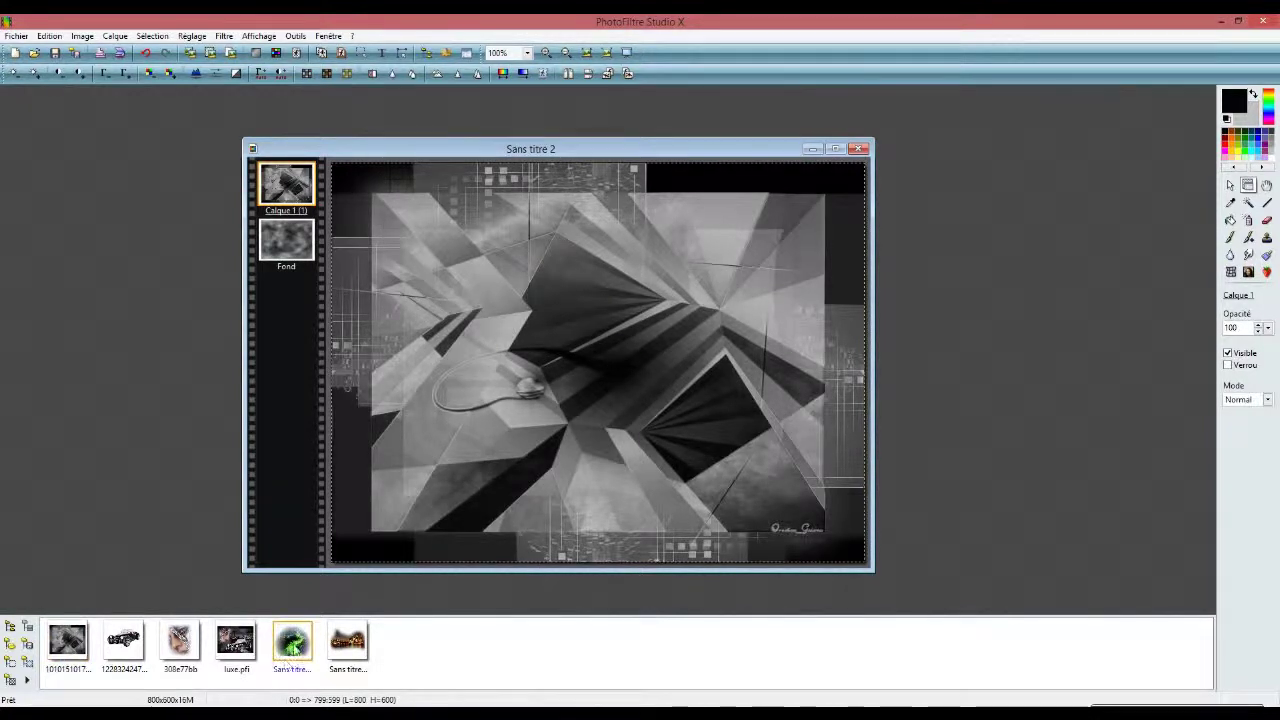
drag(294, 649, 596, 484)
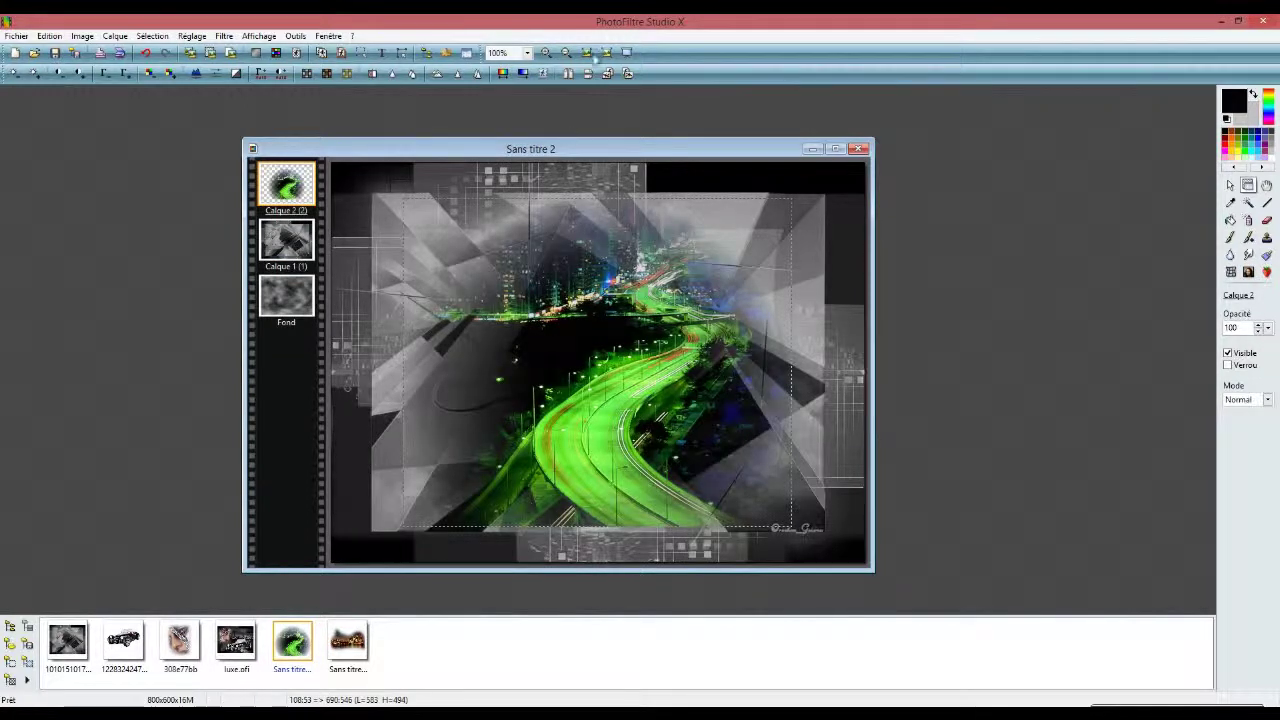
click(568, 73)
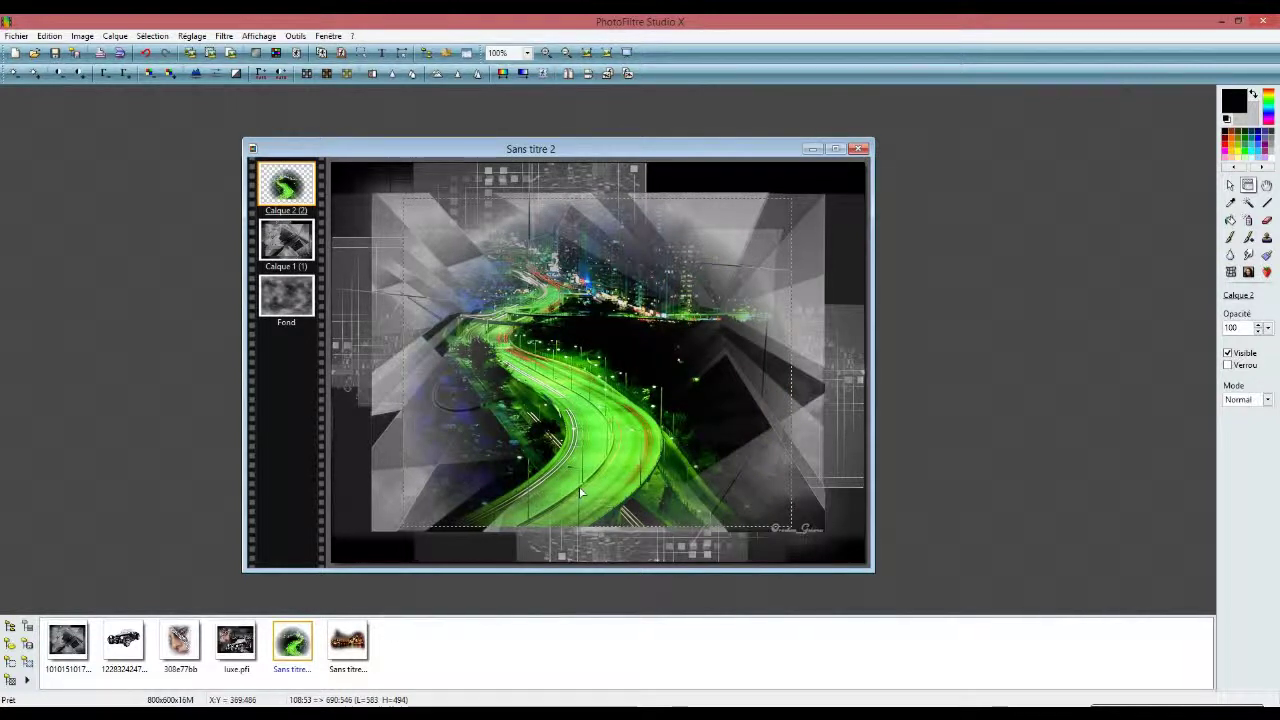
Move the highway layer to the canvas's lower right, origin at about (219, 107), and convert it to greyscale by luminosity.
drag(590, 488, 633, 519)
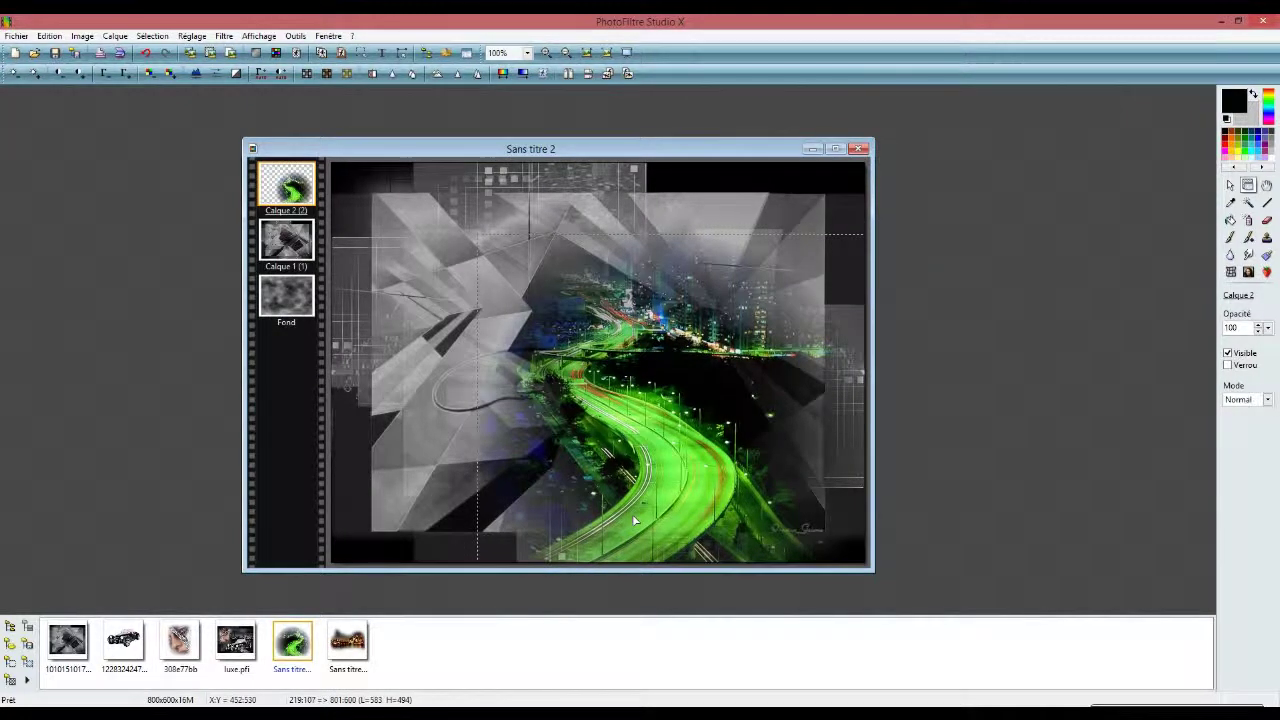
click(306, 74)
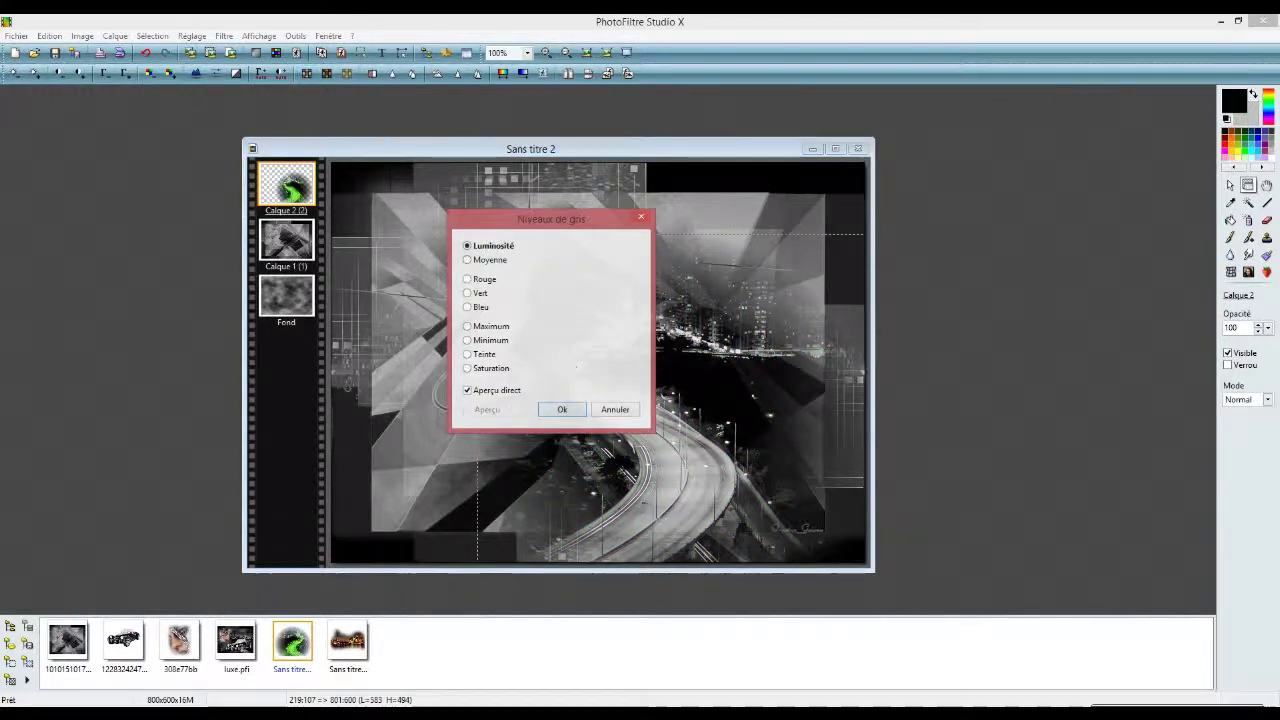
click(563, 409)
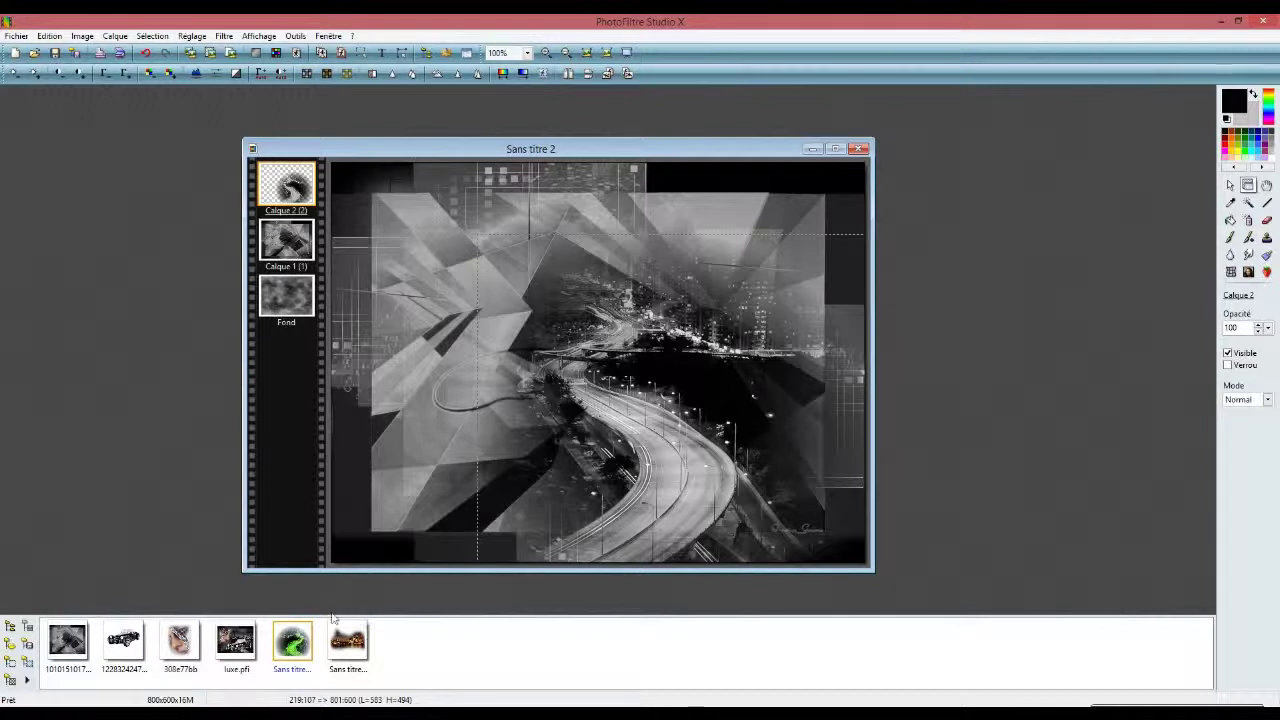
Add the night skyline image as a layer at the canvas's upper right, origin about (277, -2), and convert it to greyscale by luminosity.
drag(345, 645, 666, 314)
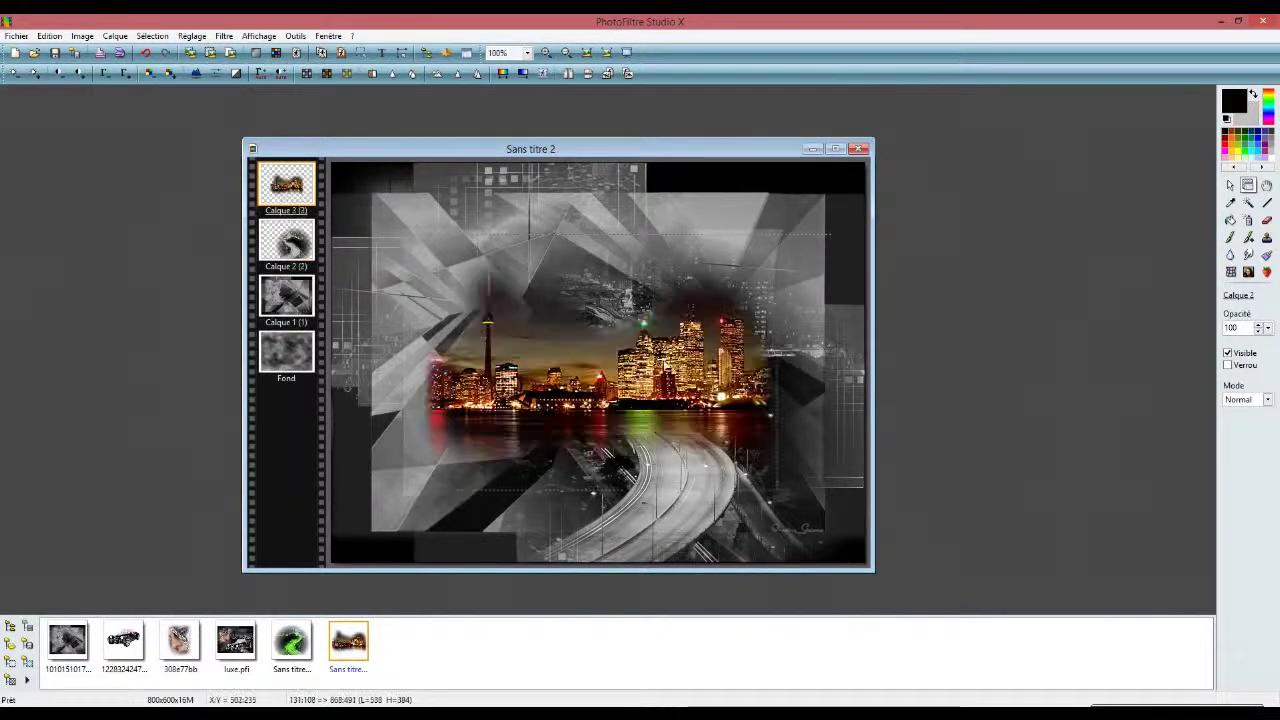
drag(649, 403, 742, 332)
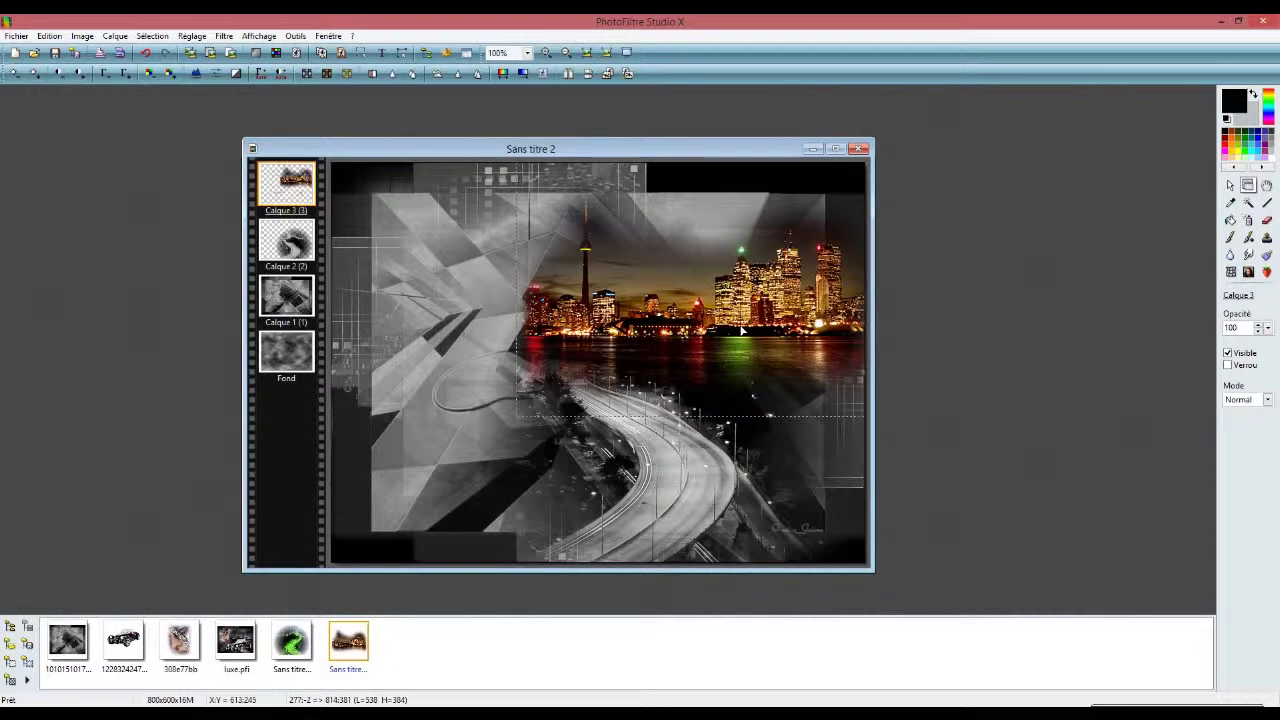
click(308, 75)
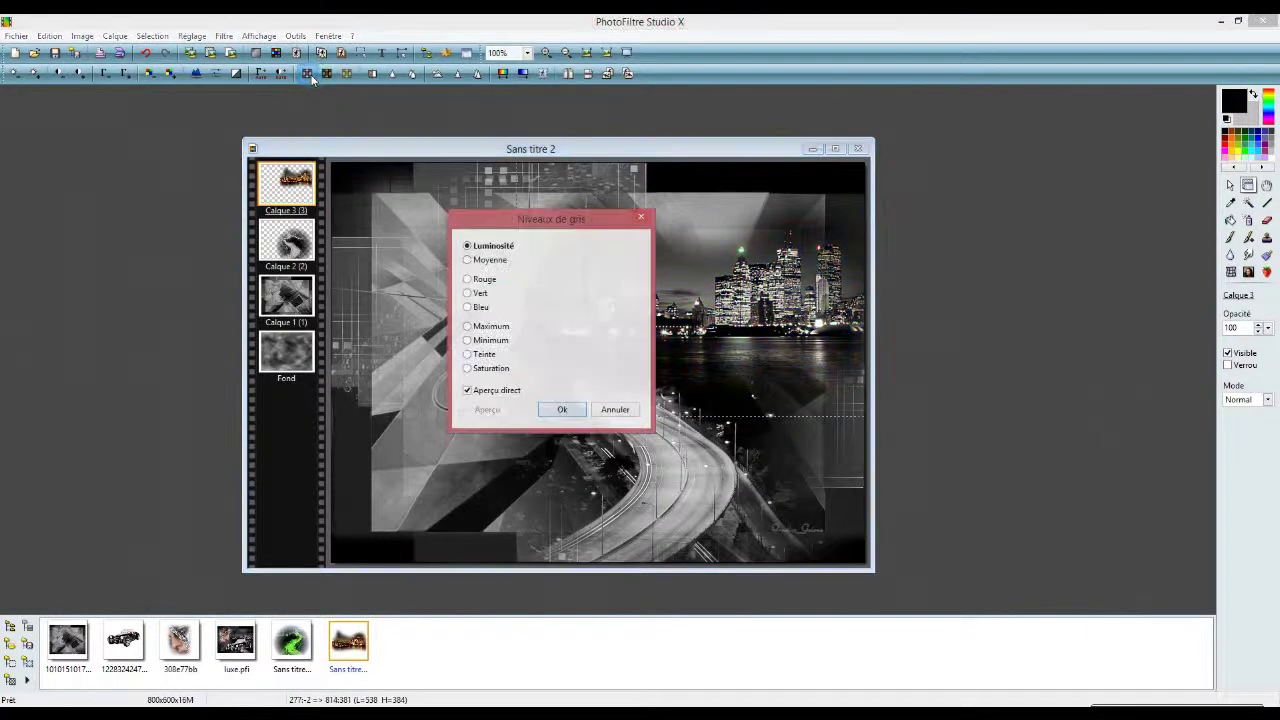
click(560, 410)
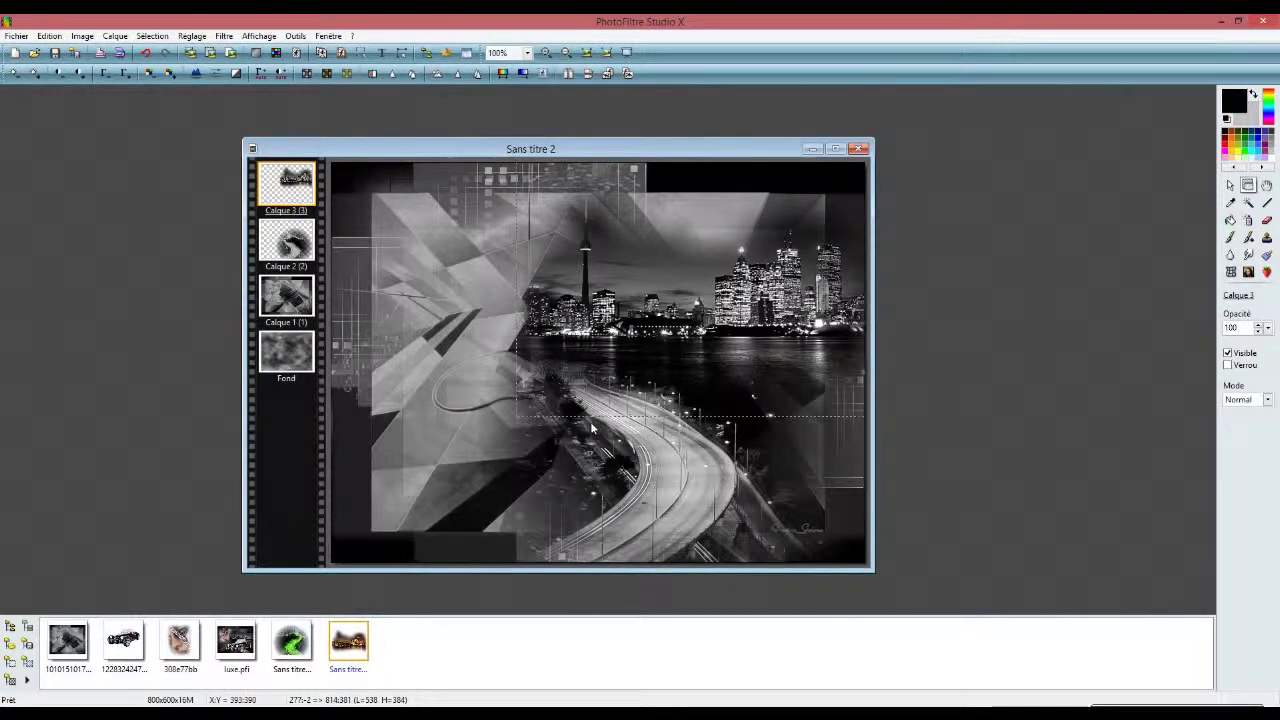
Open the recent file luxe.jpg to examine the finished composition as a reference, and minimise it.
click(16, 36)
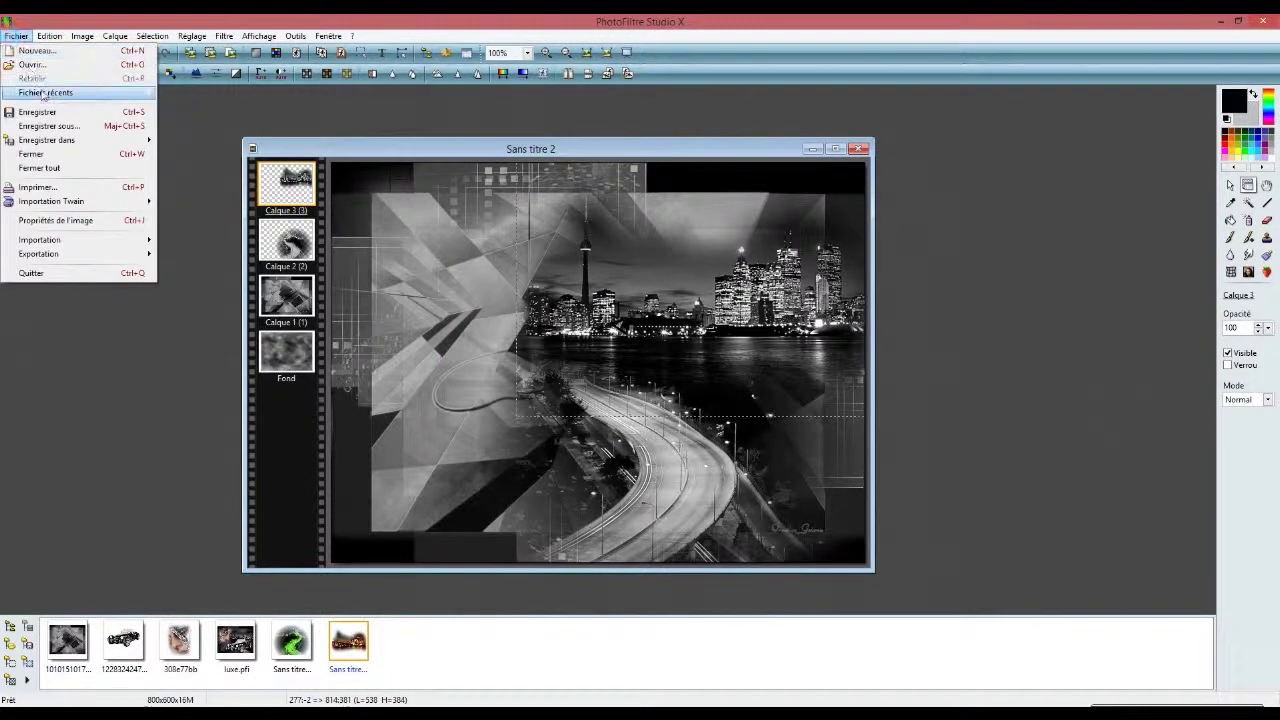
mouse_move(45, 92)
click(198, 92)
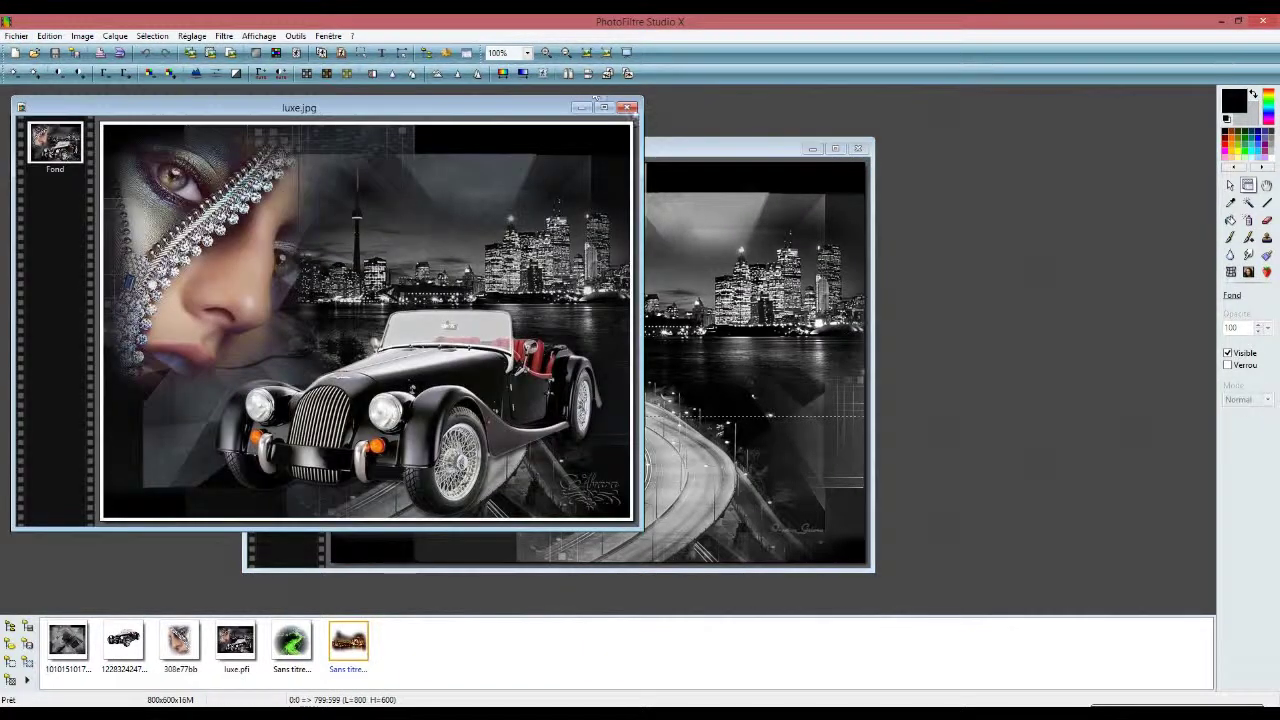
click(581, 107)
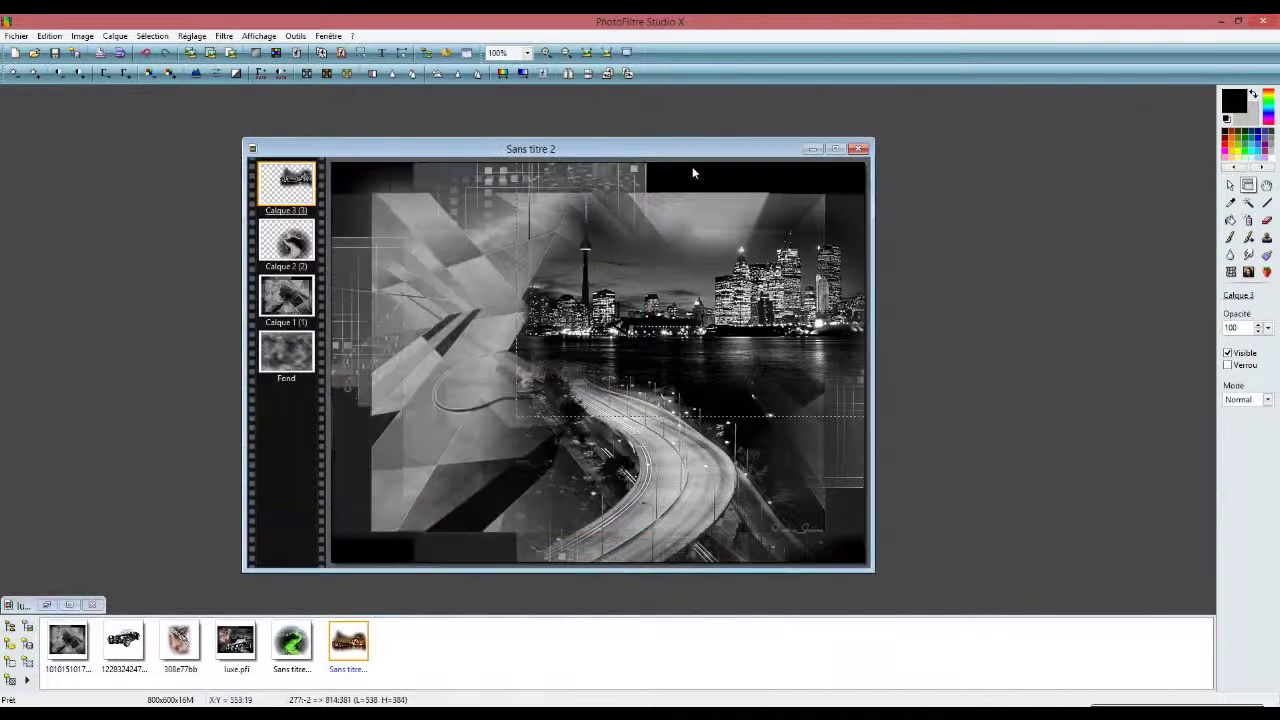
drag(683, 153, 675, 168)
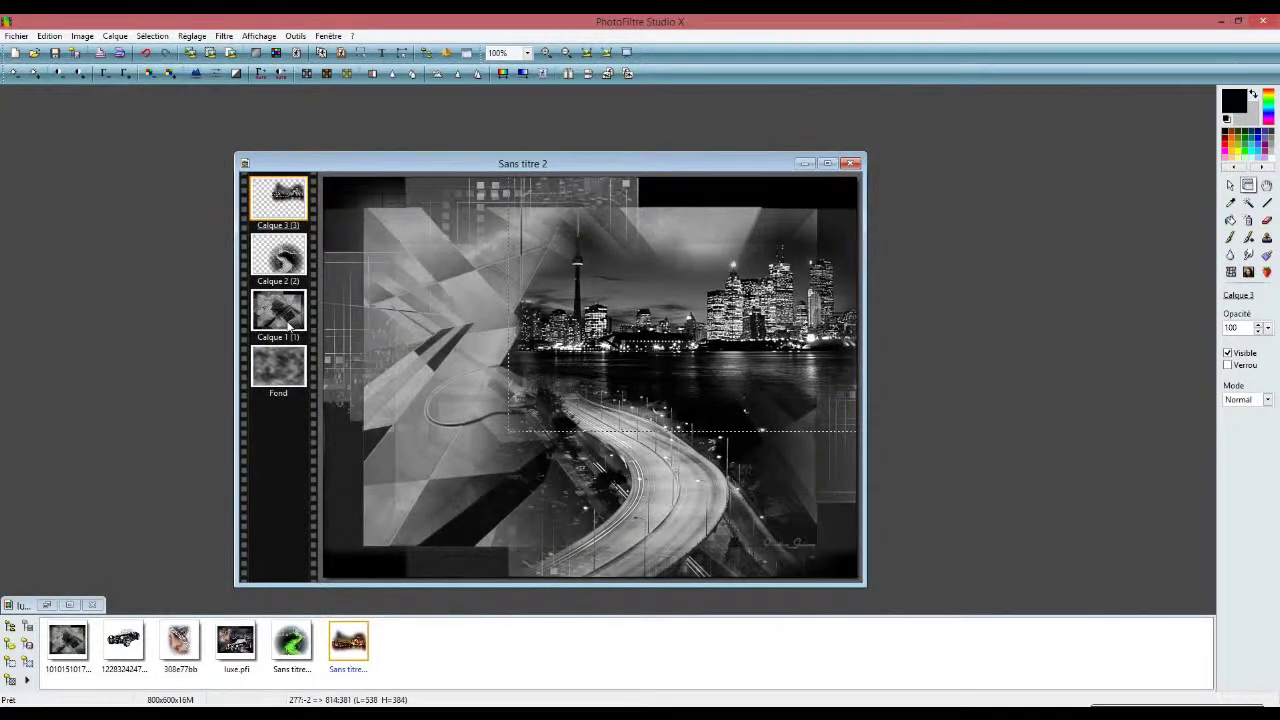
Add the jewelled face image as a layer, mirrored horizontally and placed at the canvas's upper left, origin about (-35, -39).
click(178, 645)
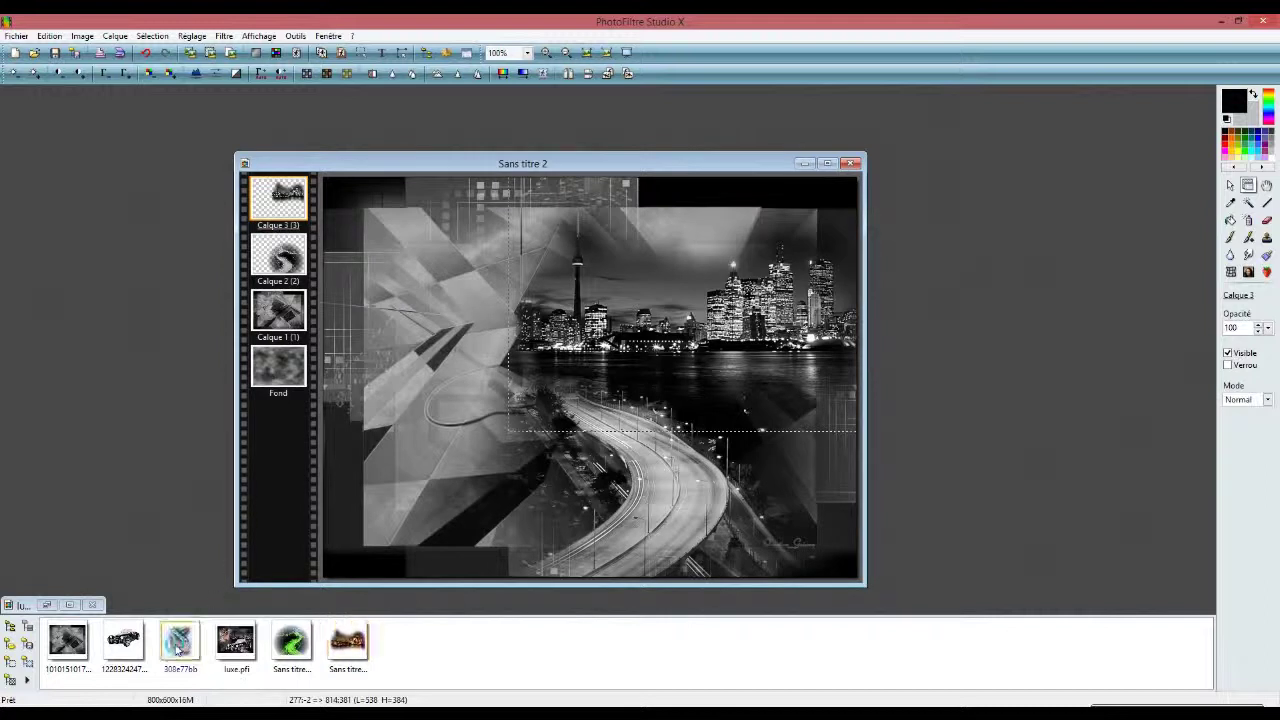
drag(178, 645, 430, 262)
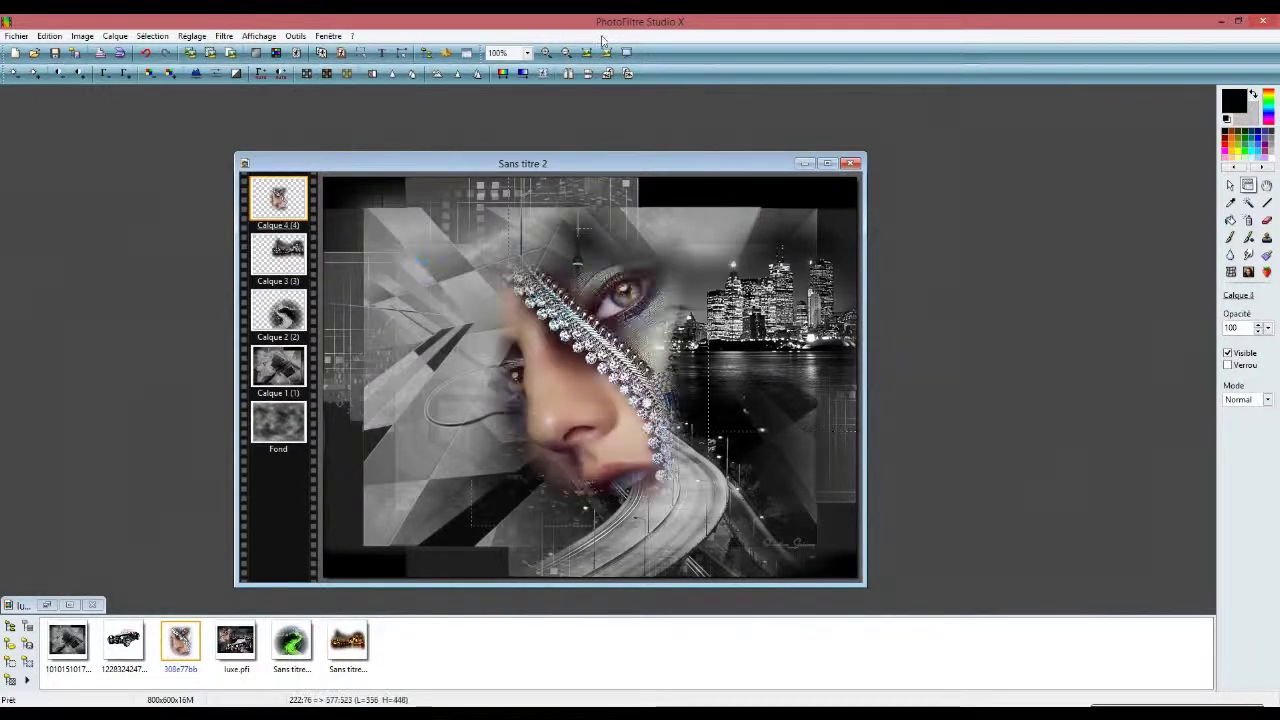
click(568, 74)
drag(572, 421, 400, 337)
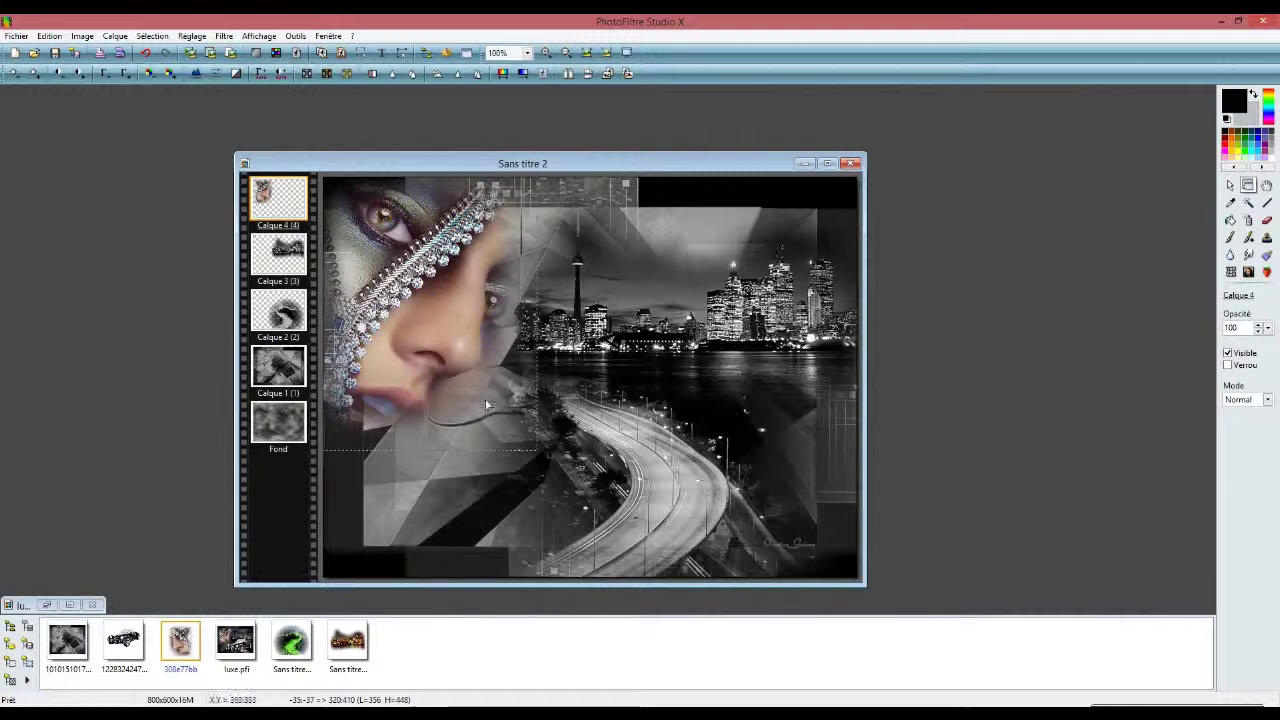
drag(409, 398, 409, 397)
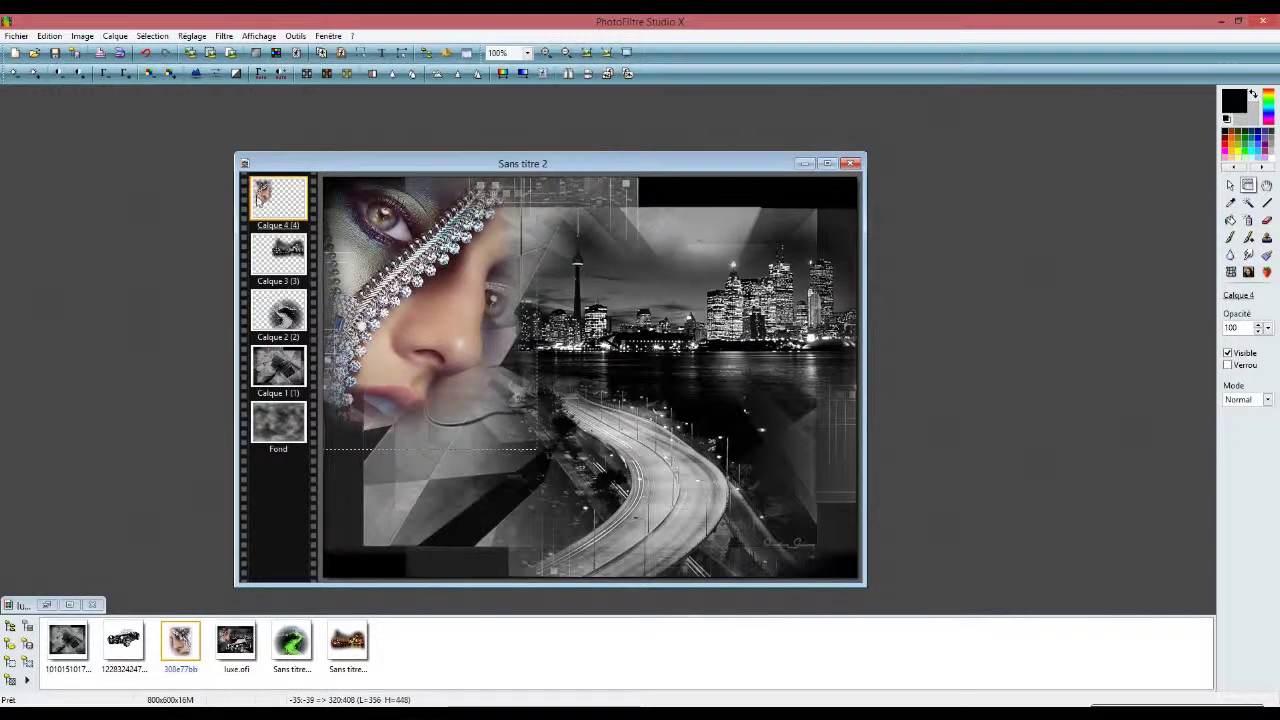
Set the opacity of the night skyline layer to 90%.
click(285, 258)
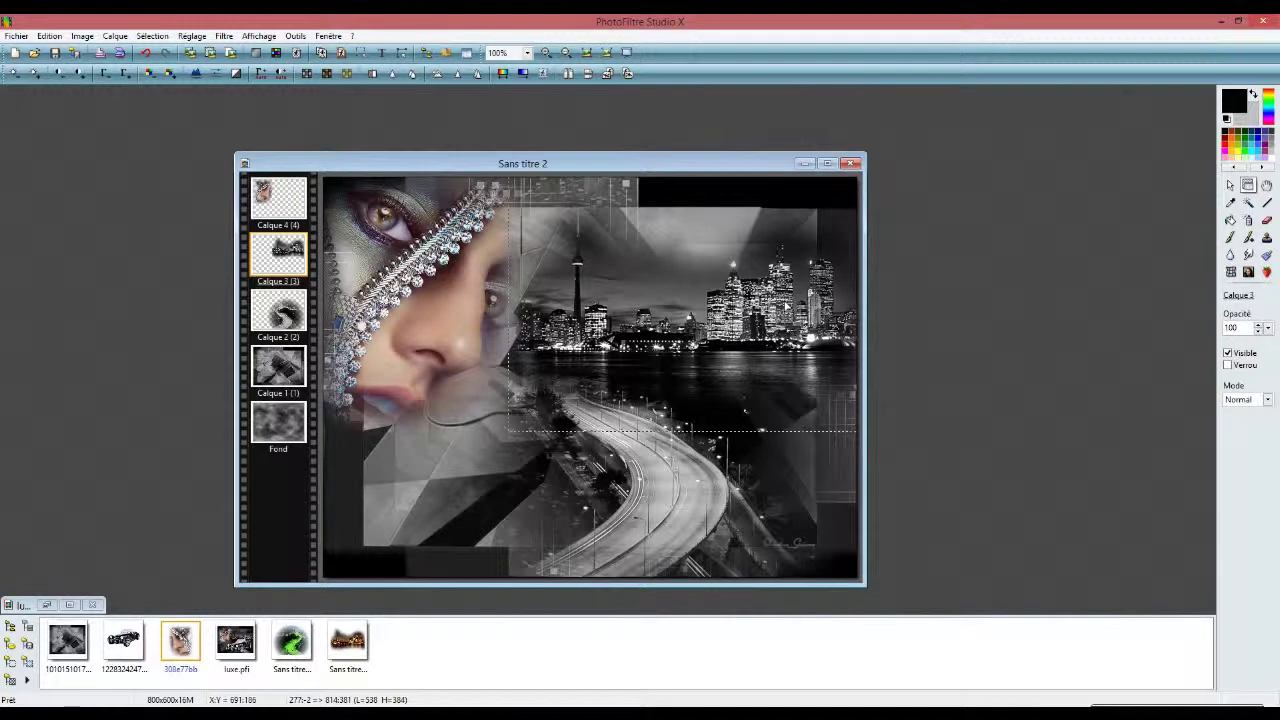
click(1266, 328)
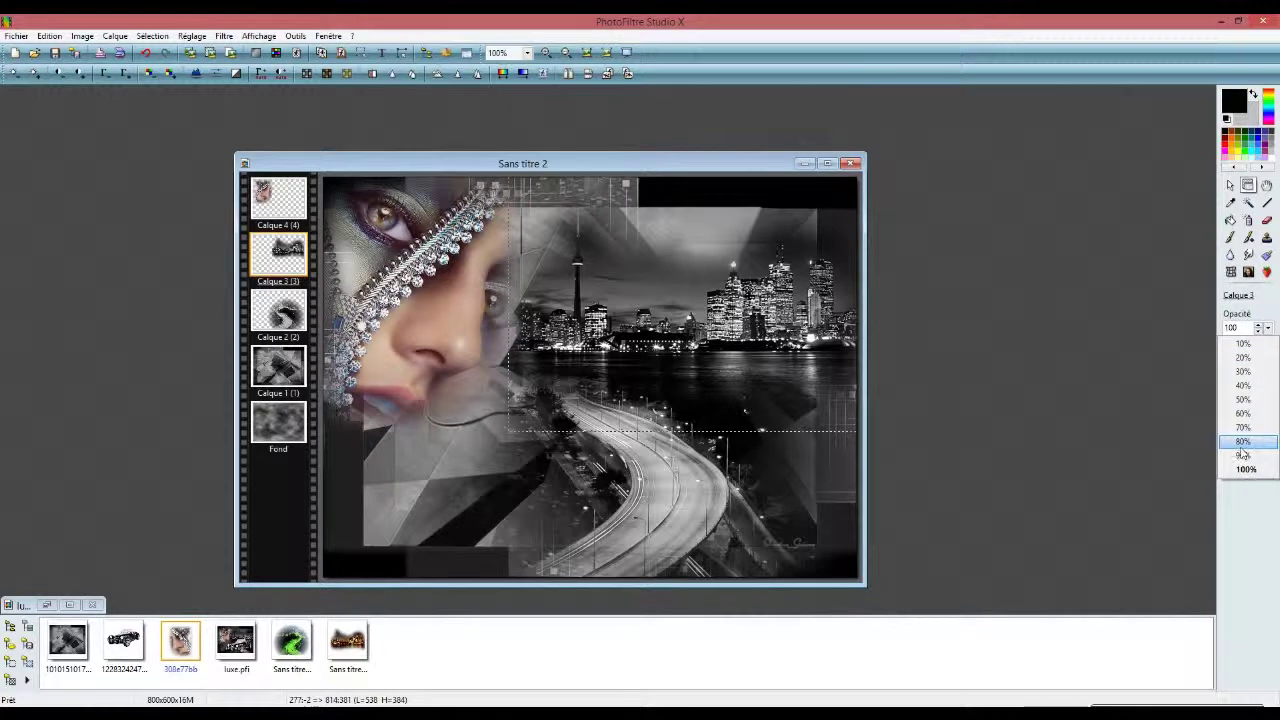
click(1242, 455)
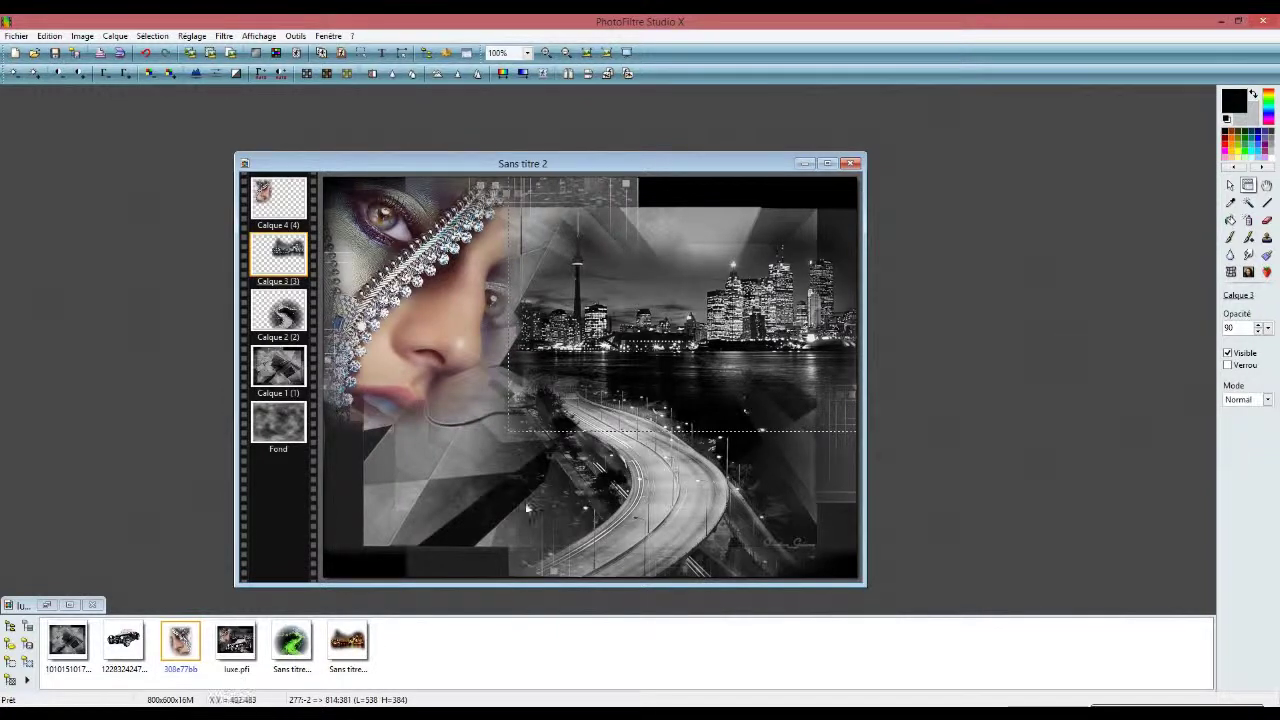
Add the vintage car image as a layer above the skyline and move it to the canvas's lower right, origin about (144, 246).
double_click(133, 658)
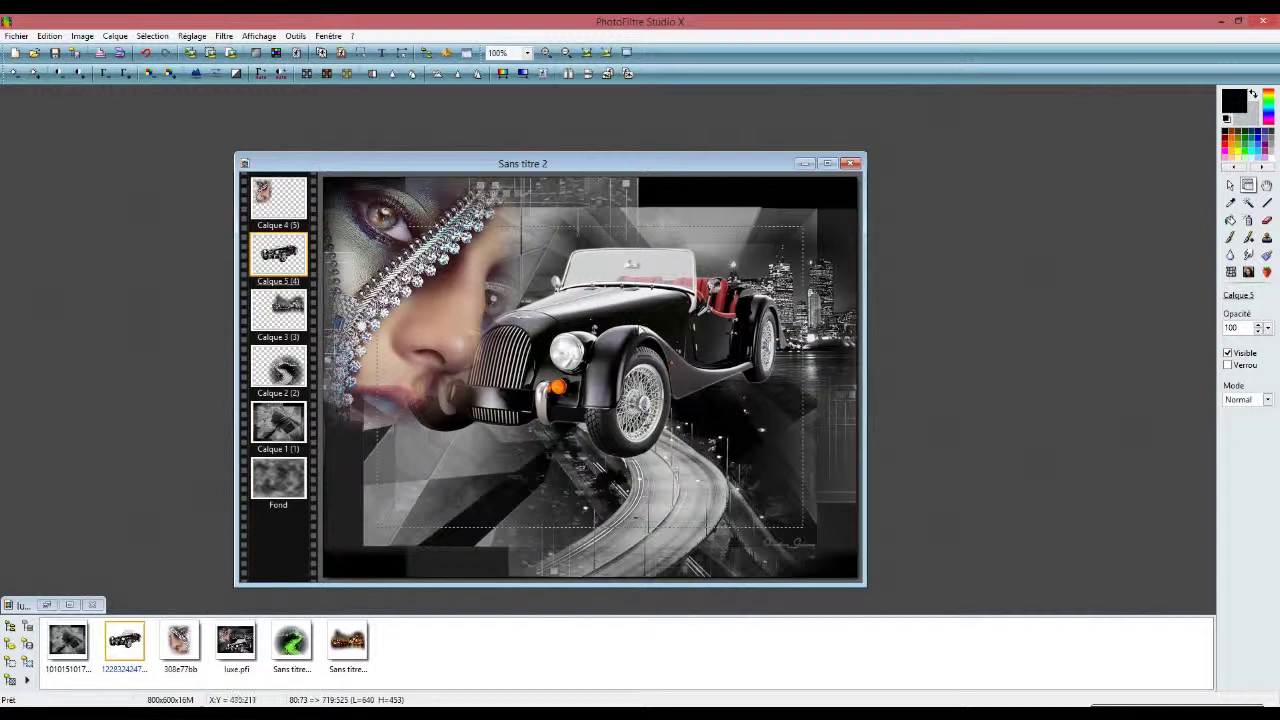
drag(638, 328, 682, 448)
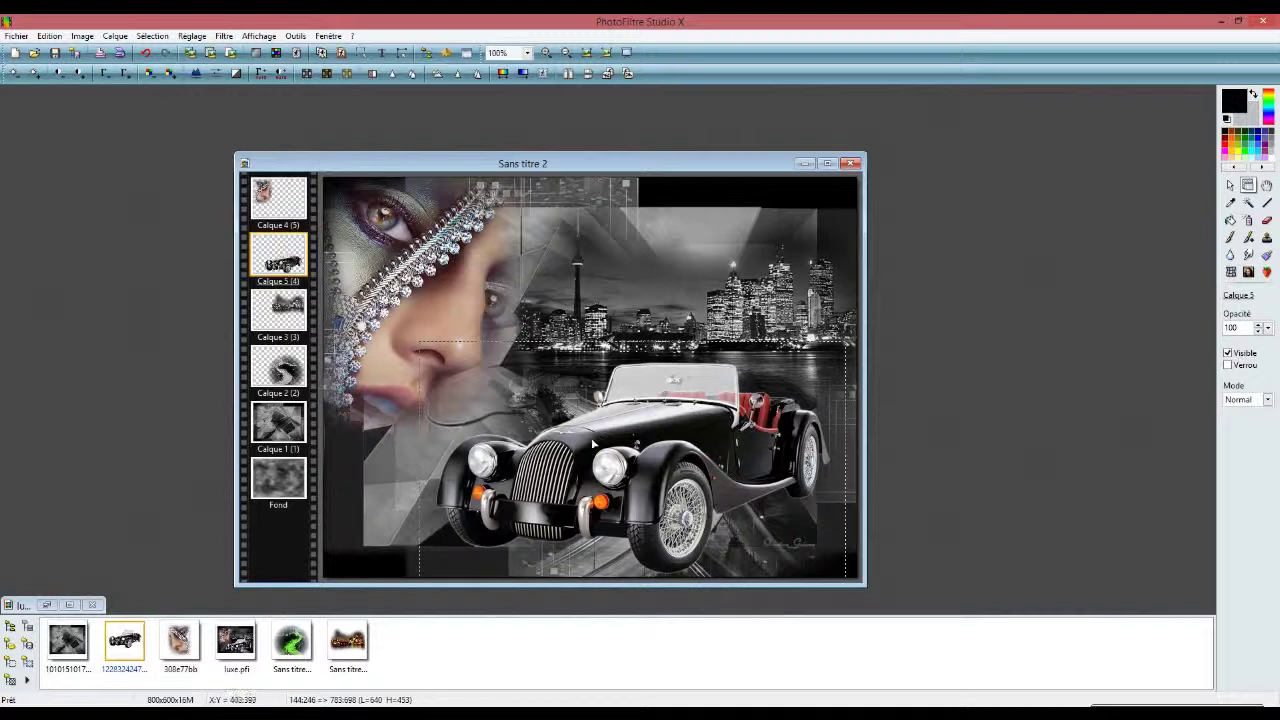
Smooth the outline of the vintage car layer by applying the Lisser edge effect six times.
click(115, 36)
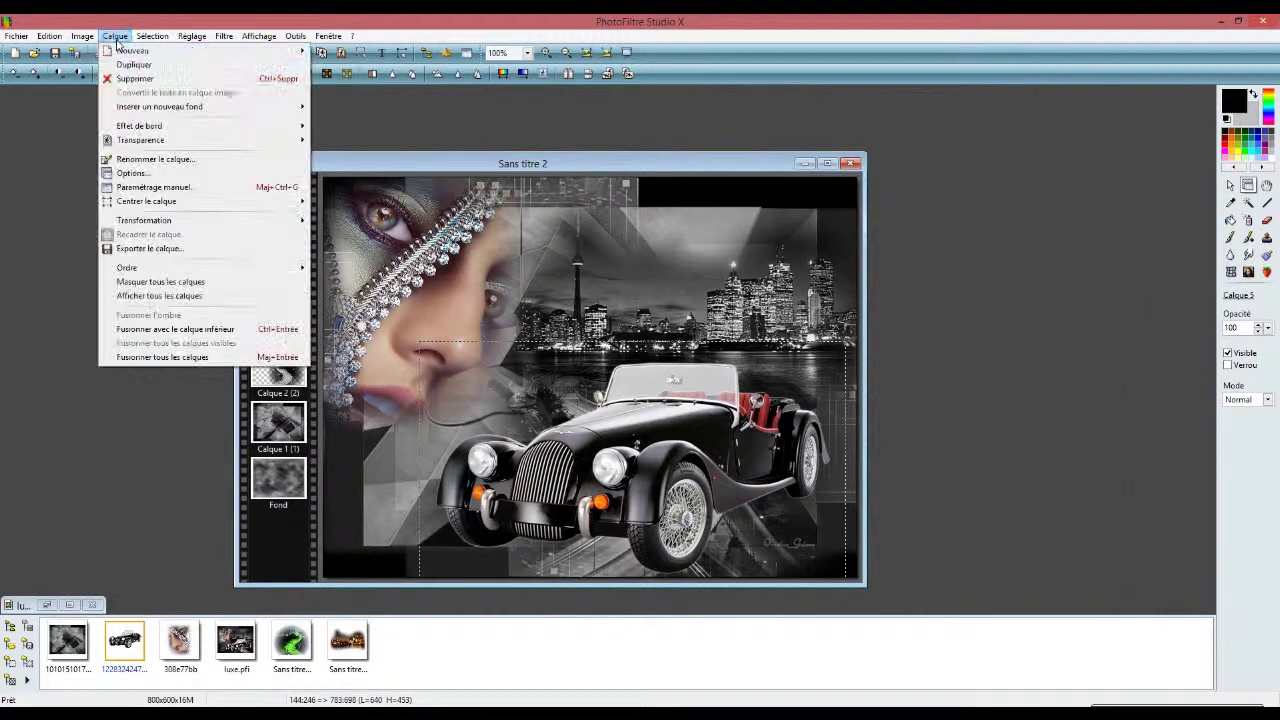
mouse_move(157, 126)
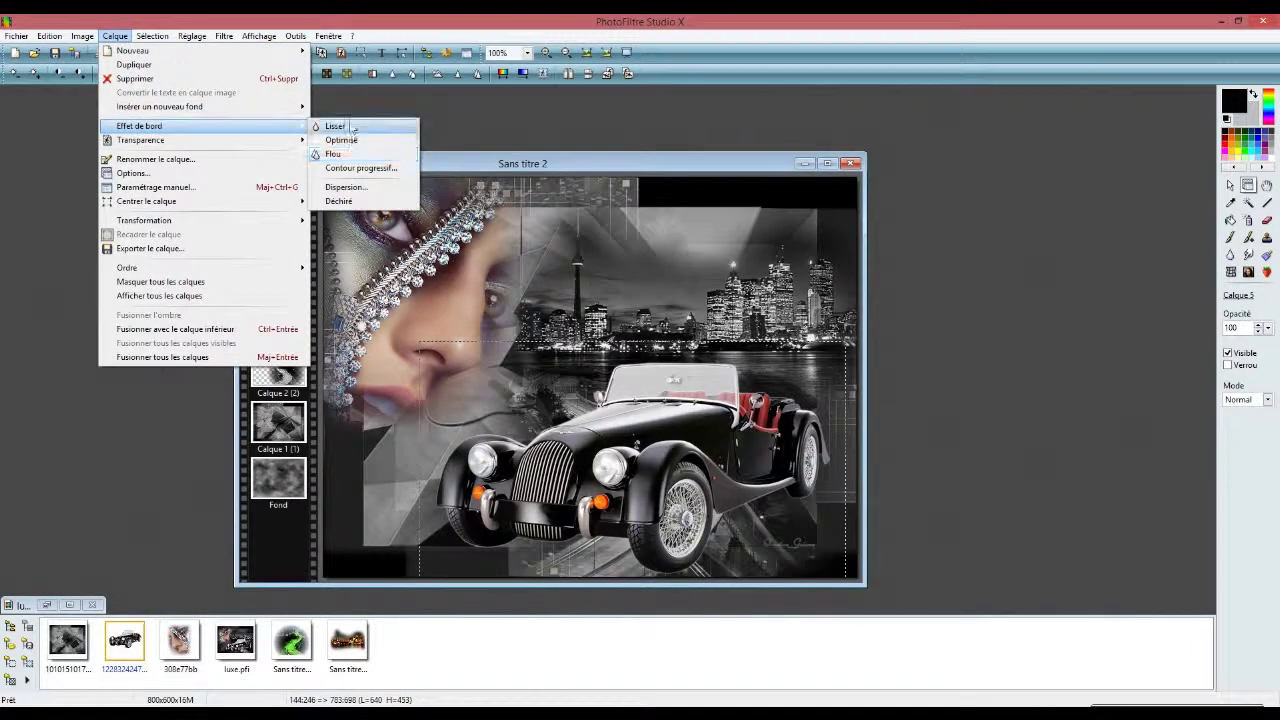
click(340, 126)
click(152, 36)
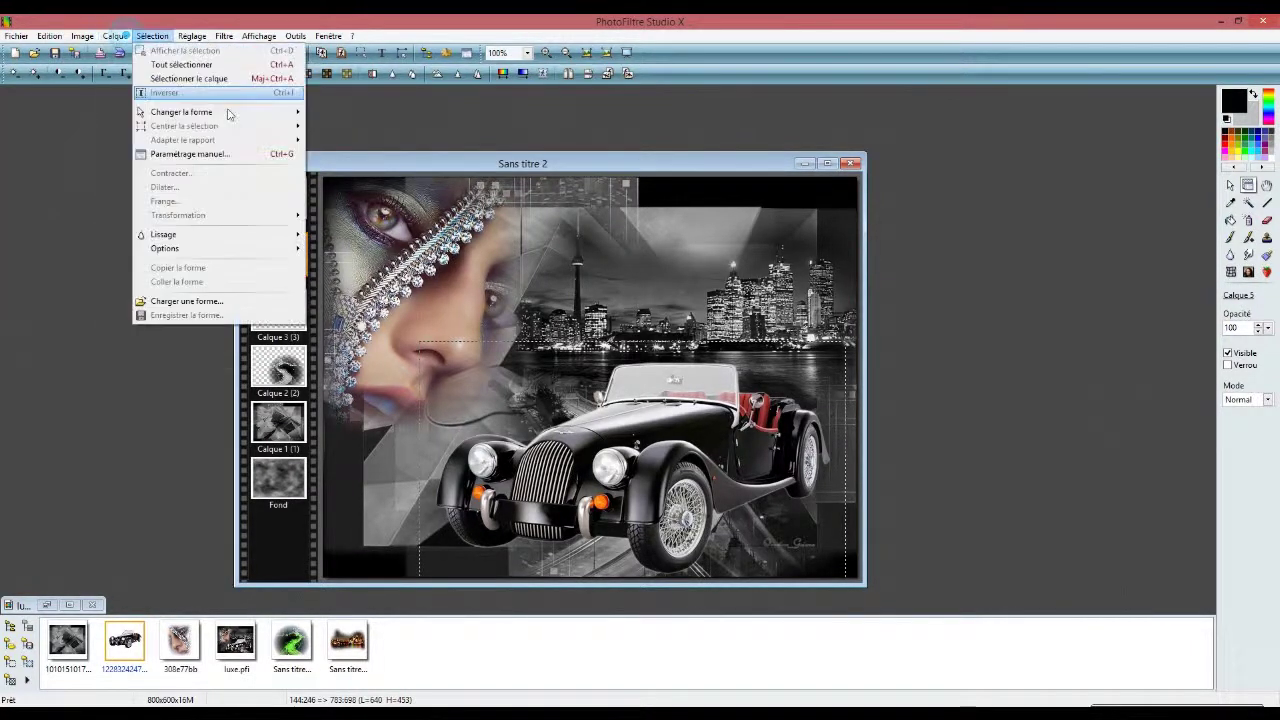
mouse_move(115, 36)
mouse_move(157, 126)
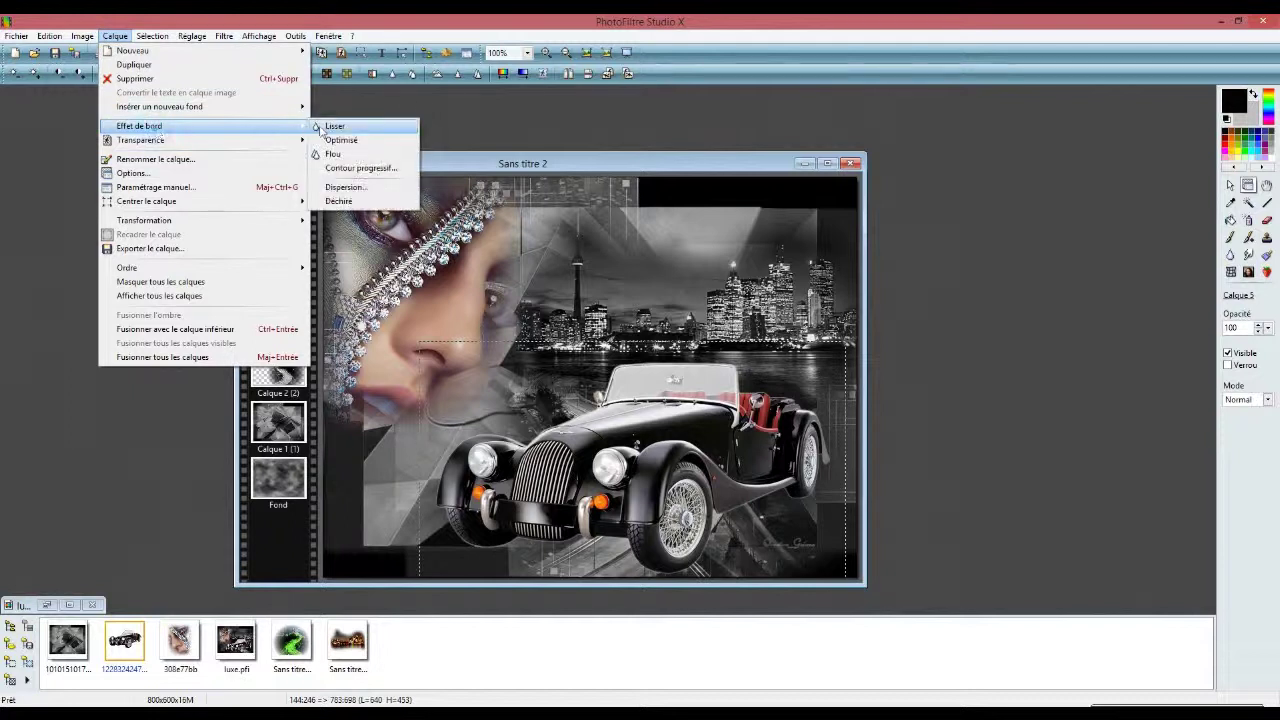
click(340, 126)
click(115, 36)
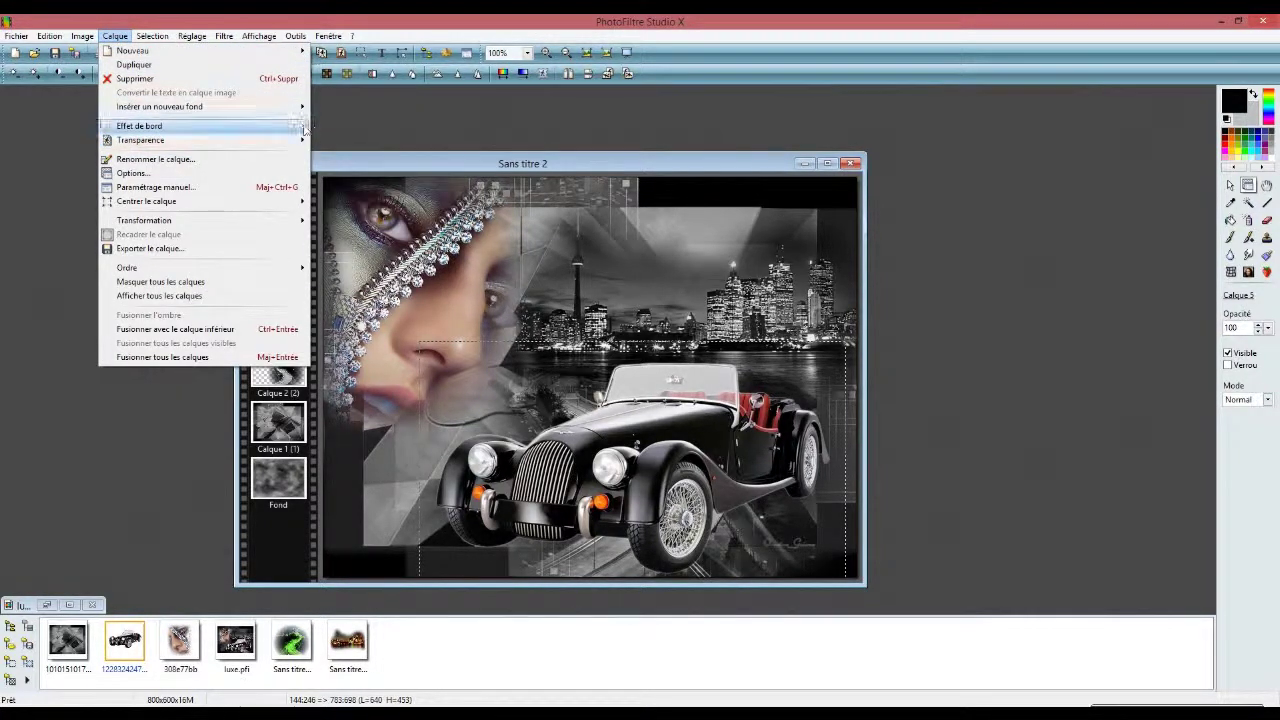
click(334, 126)
click(115, 36)
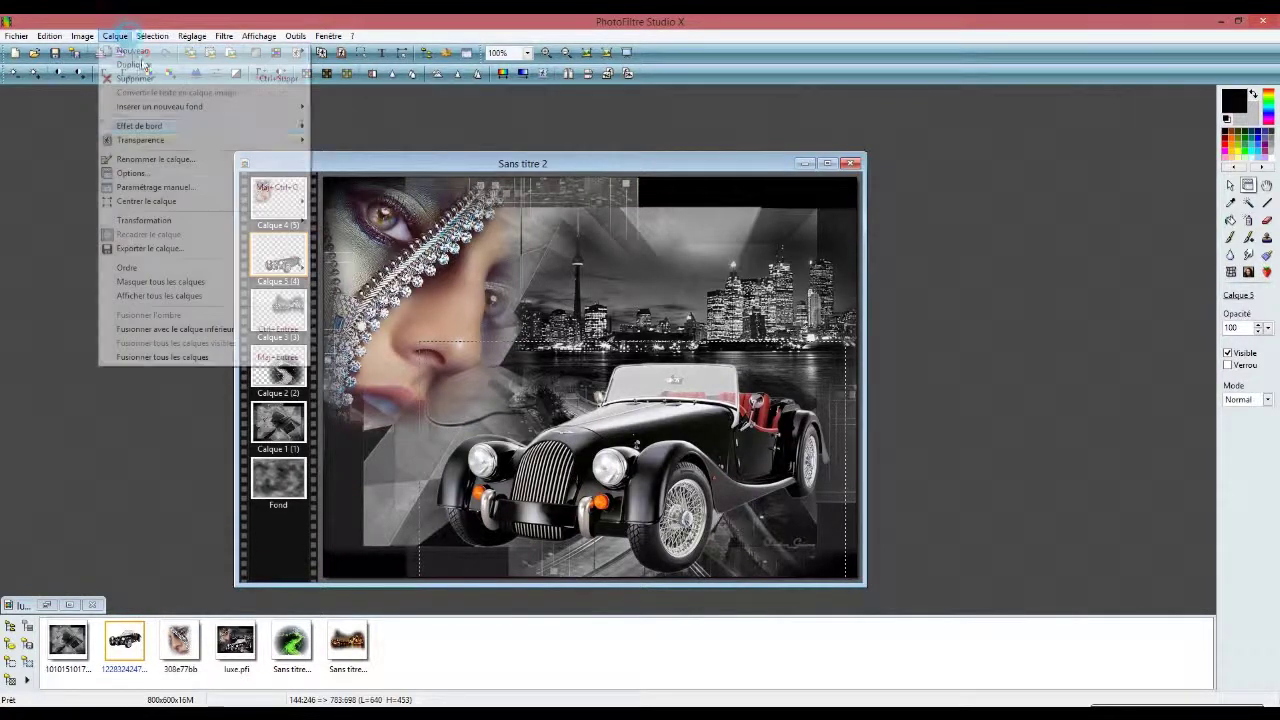
mouse_move(250, 127)
click(333, 127)
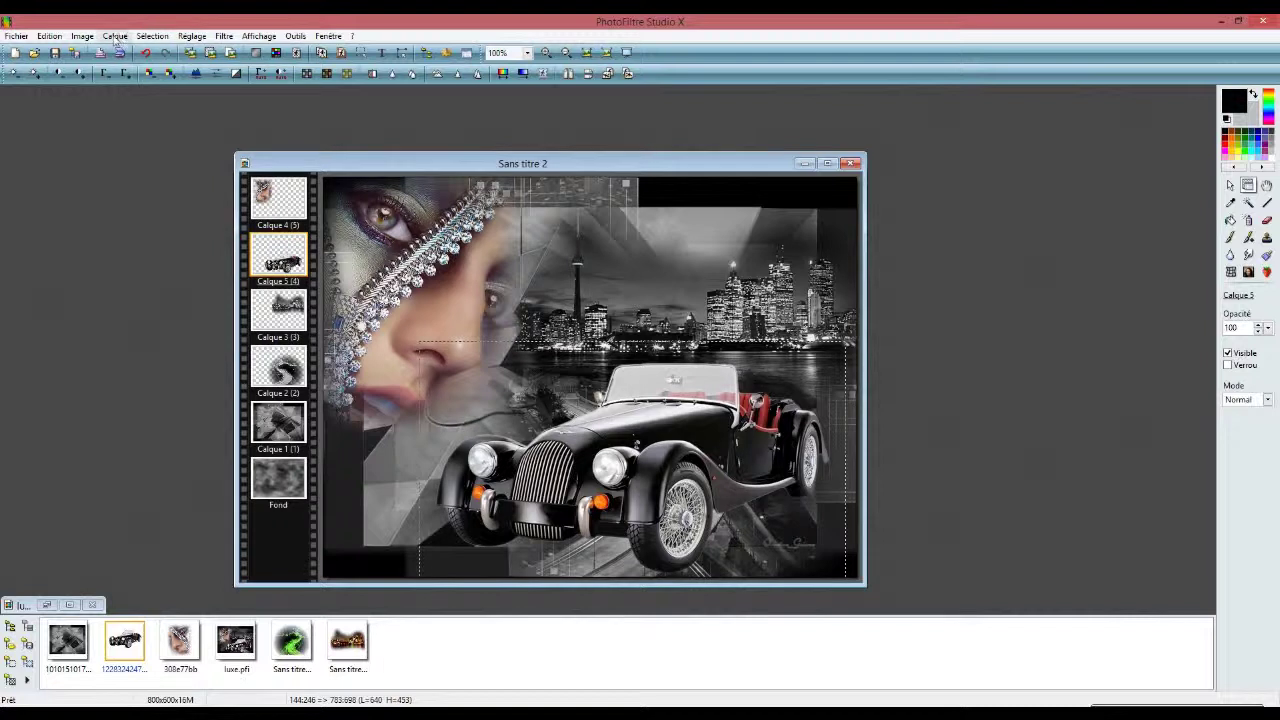
click(115, 36)
mouse_move(182, 126)
click(342, 126)
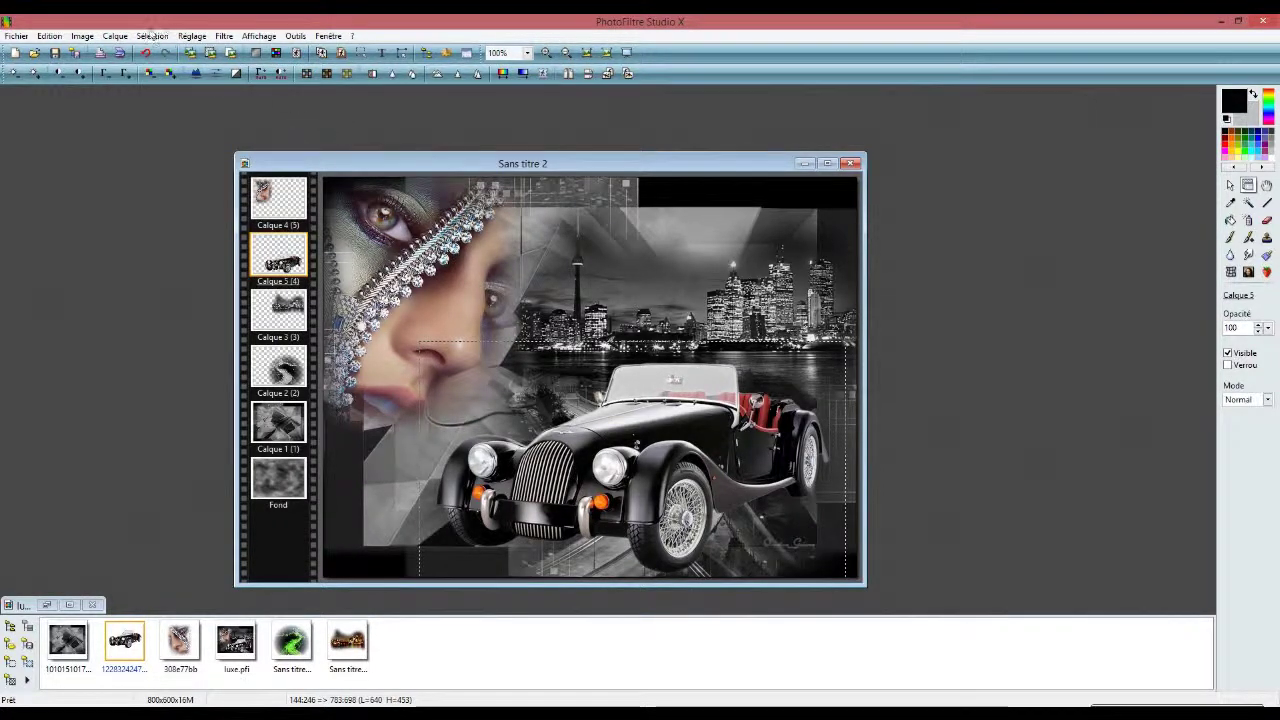
click(115, 36)
mouse_move(186, 126)
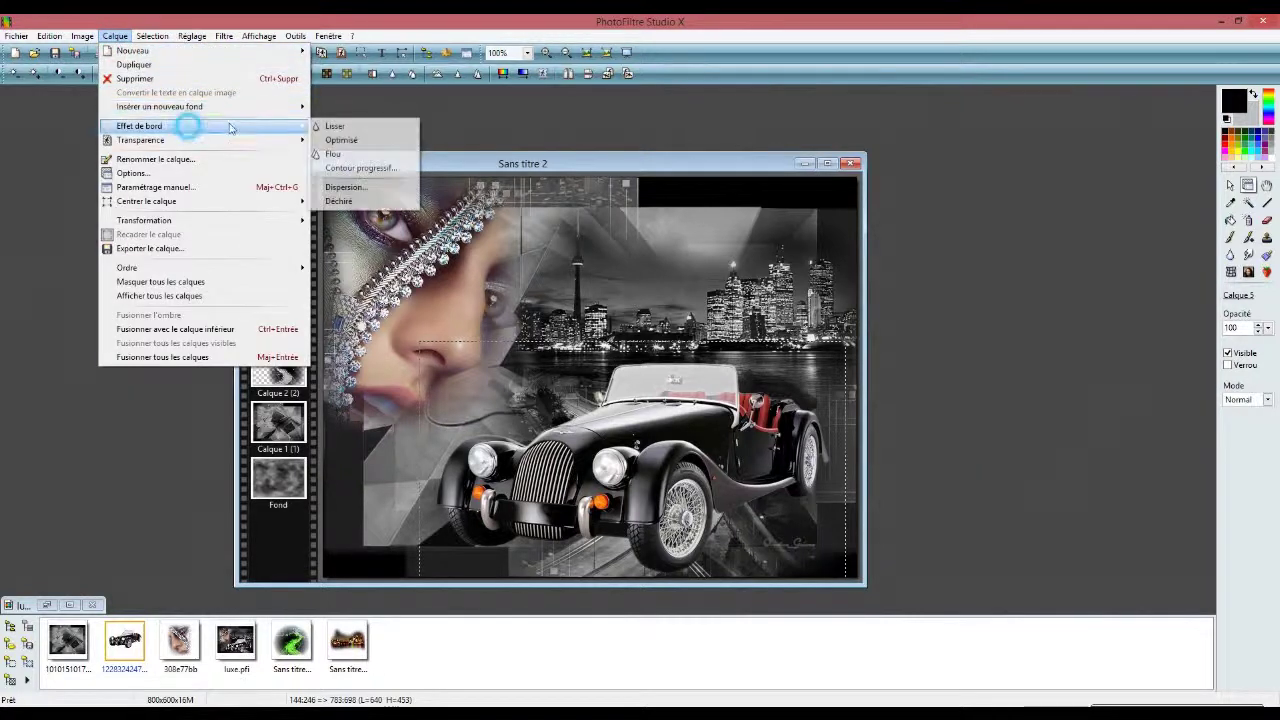
click(348, 129)
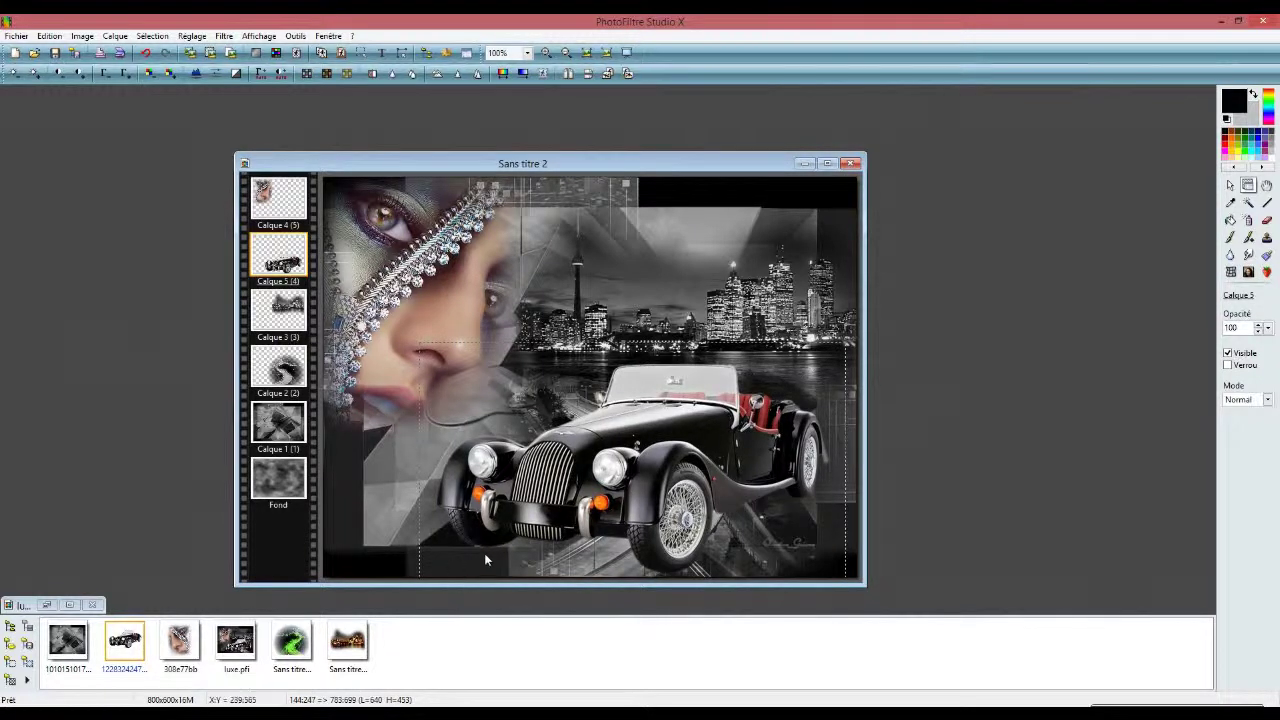
Shift the highway layer horizontally to the right until its origin is about (248, 107).
click(278, 372)
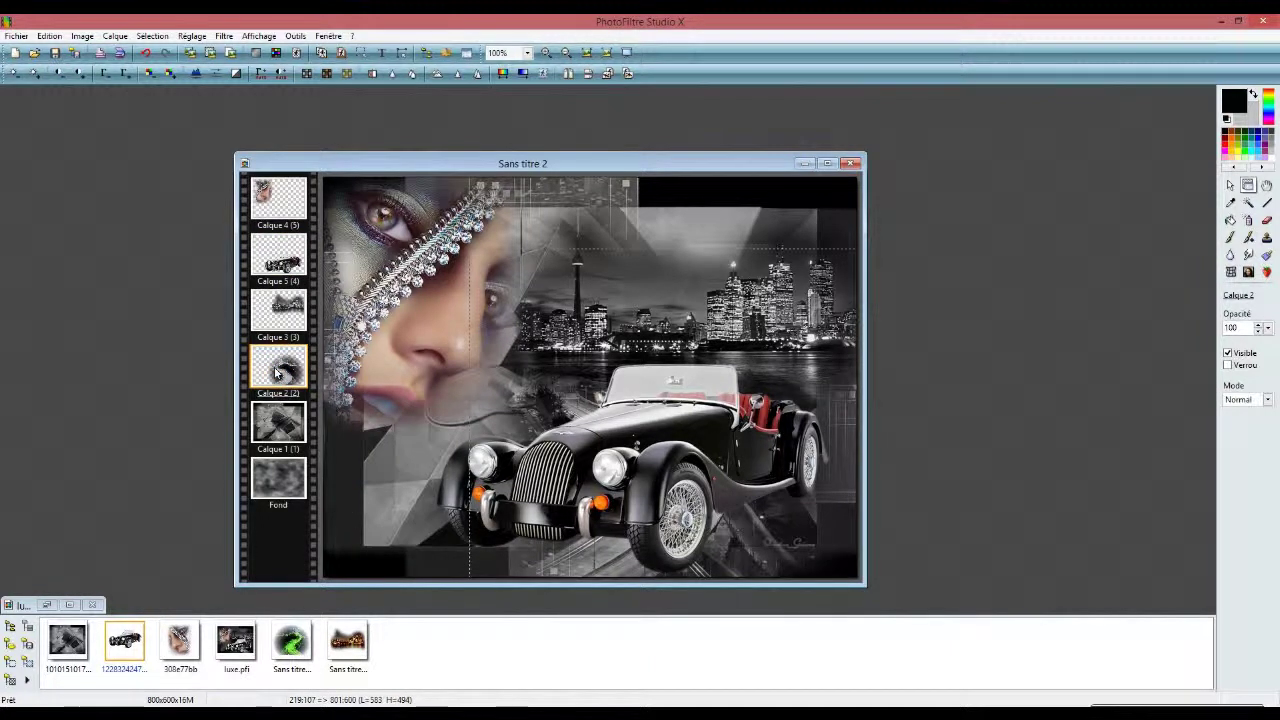
key(Right)
key(Right)
key(Right)
key(Right)
key(Right)
key(Right)
key(Right)
key(Right)
key(Right)
key(Right)
key(Right)
key(Right)
key(Right)
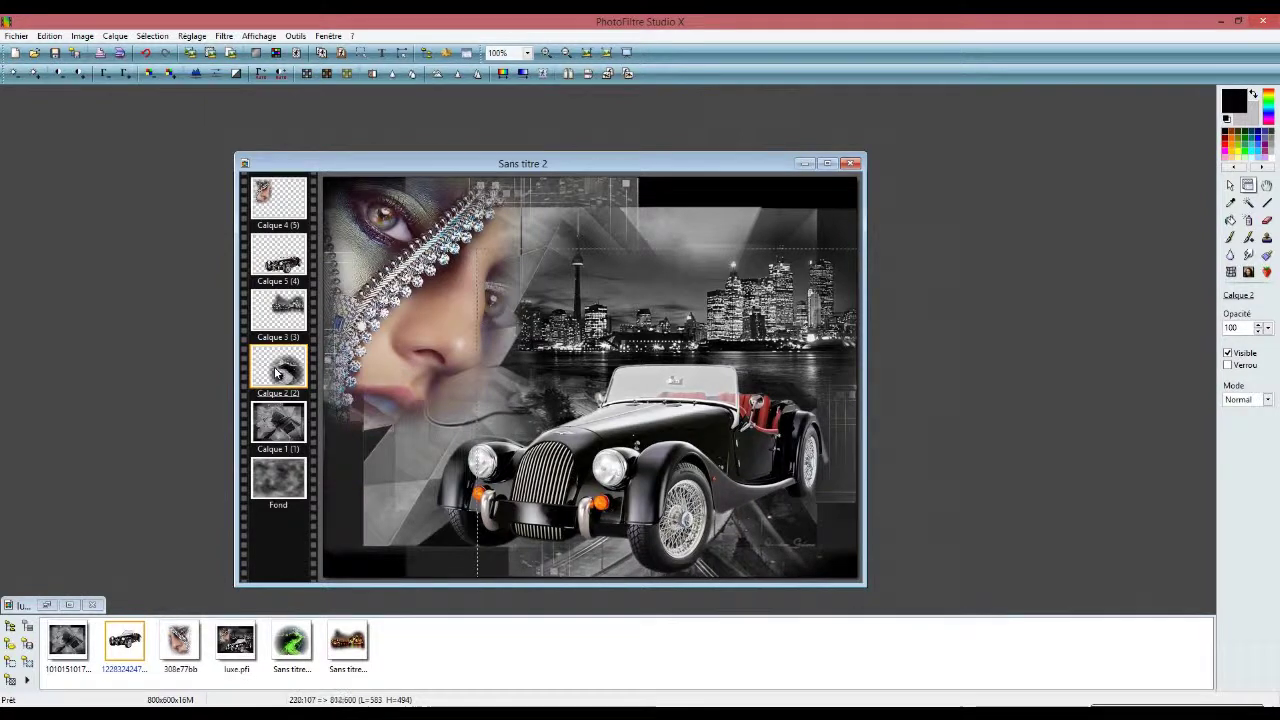
key(Right)
key(Right)
key(Right)
key(Right)
key(Right)
key(Right)
key(Right)
key(Right)
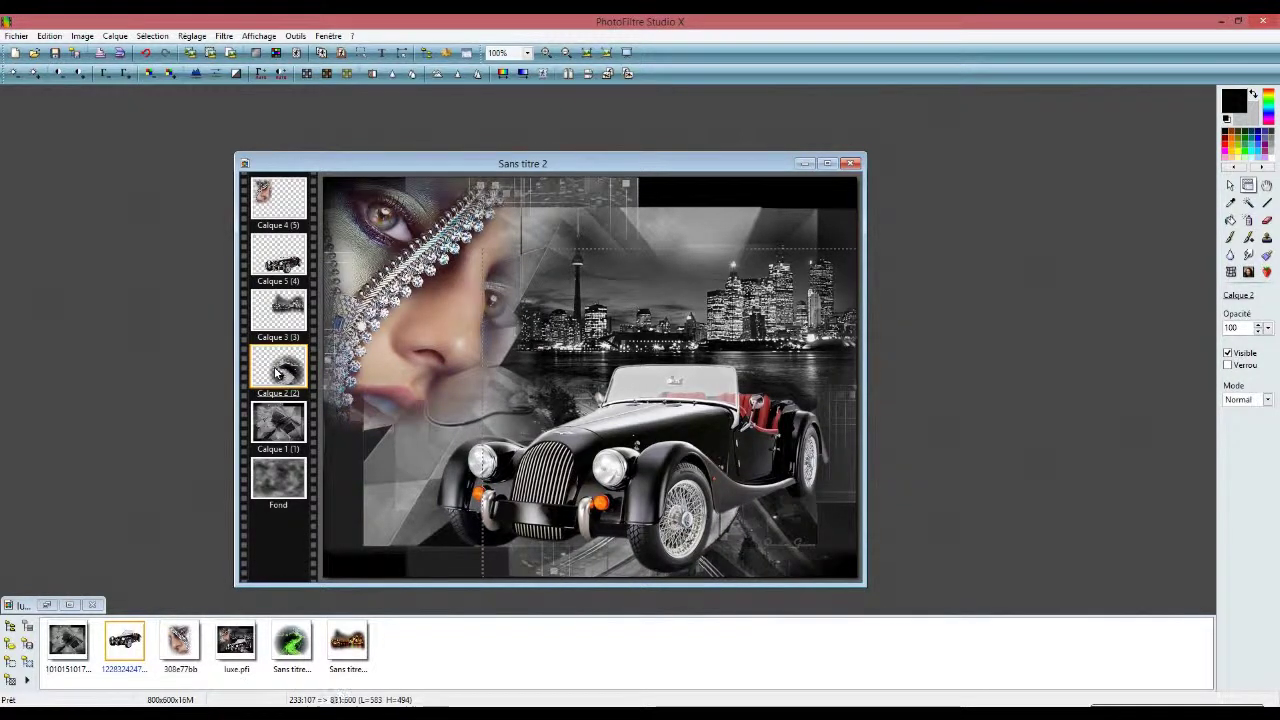
key(Right)
key(Right)
key(Right)
key(Right)
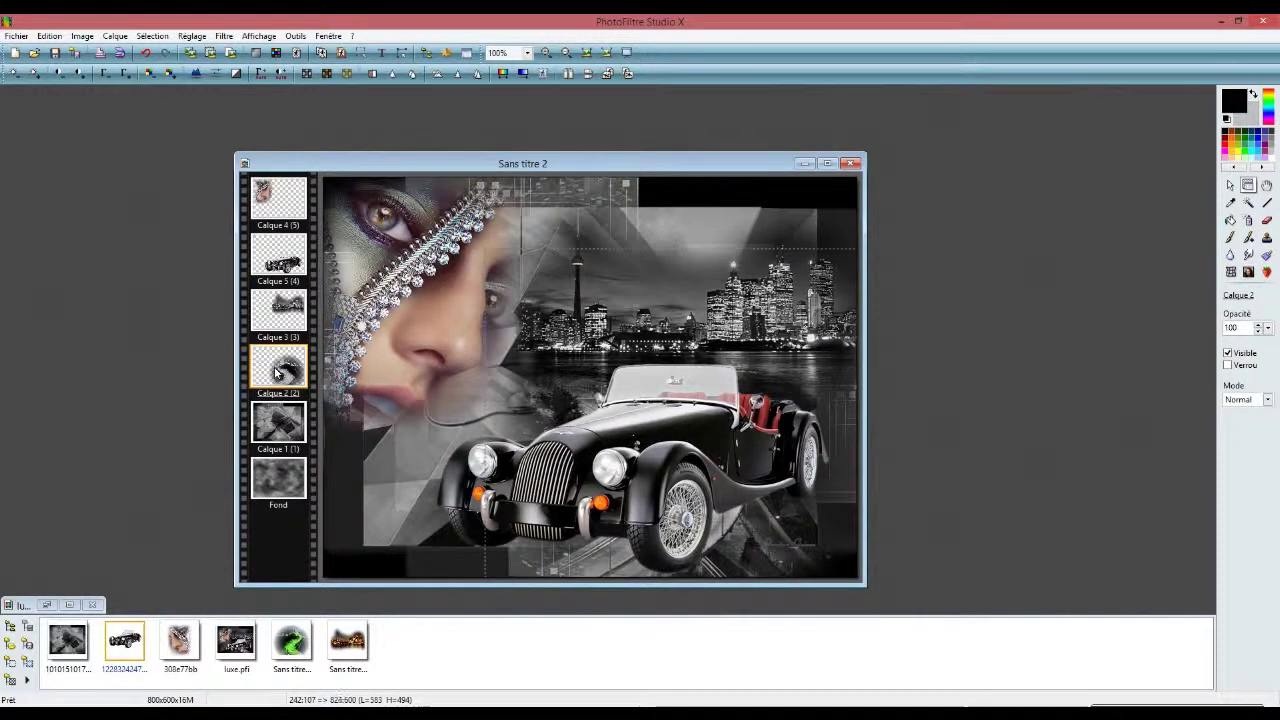
key(Right)
key(Right)
key(Right)
key(Right)
key(Right)
key(Right)
key(Left)
key(Left)
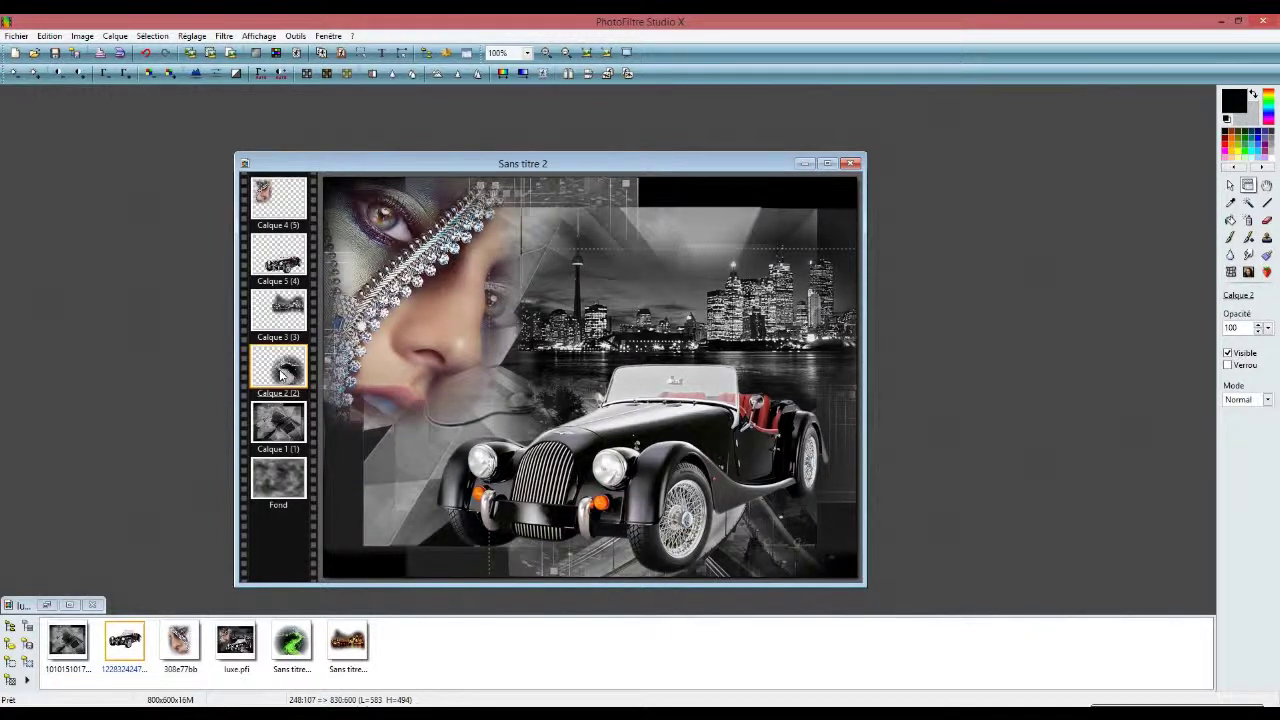
click(470, 518)
key(Down)
key(Up)
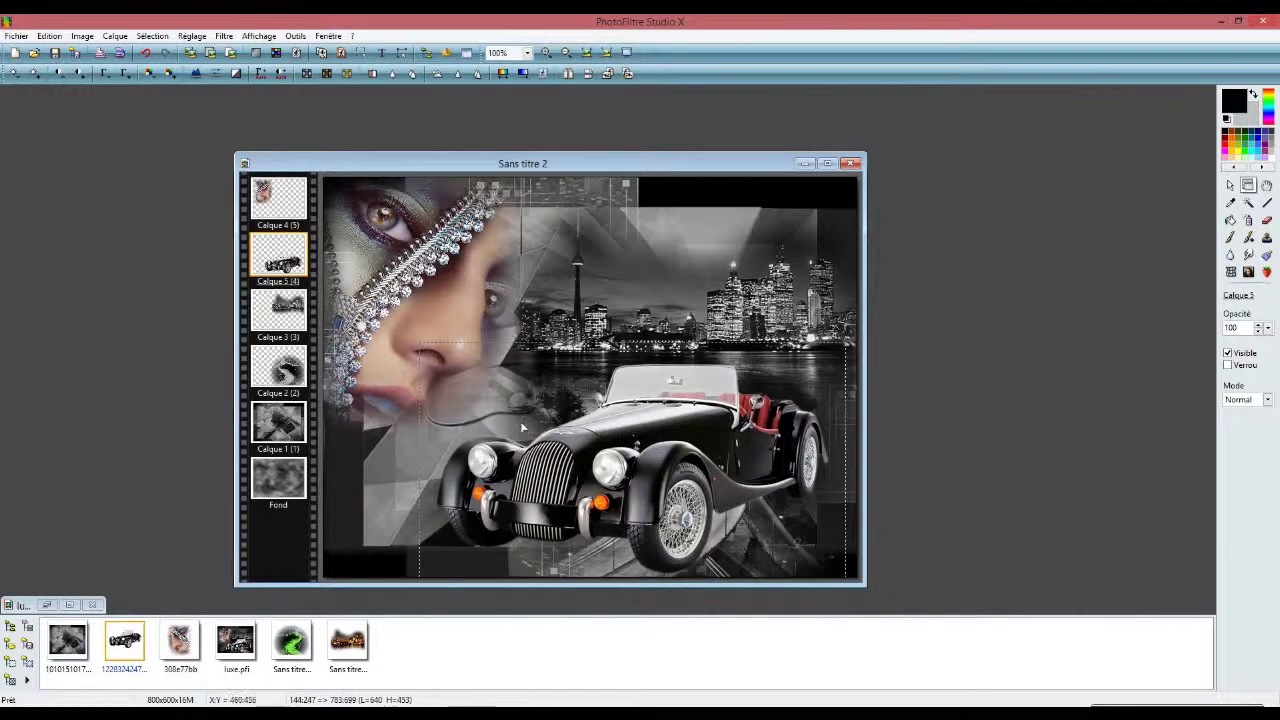
Add a black drop shadow to the vintage car layer with Delta Y 2 and a slightly reduced Delta X.
double_click(262, 250)
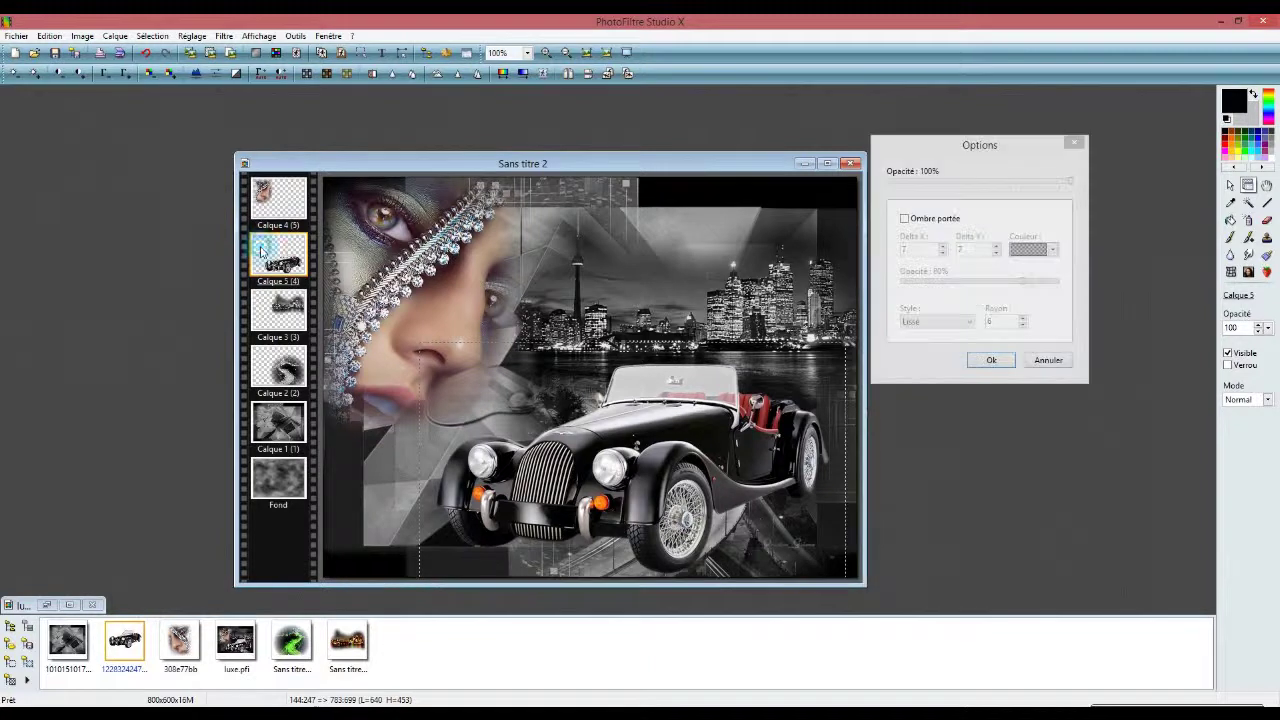
click(904, 218)
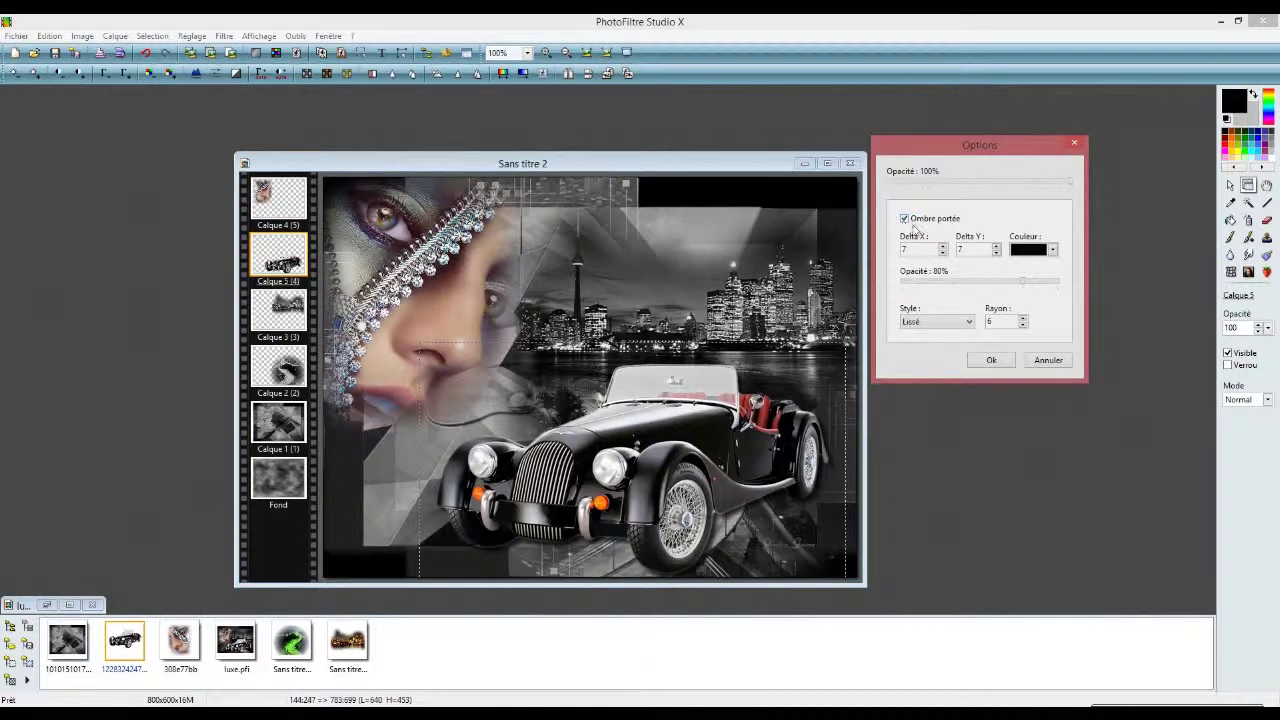
click(996, 256)
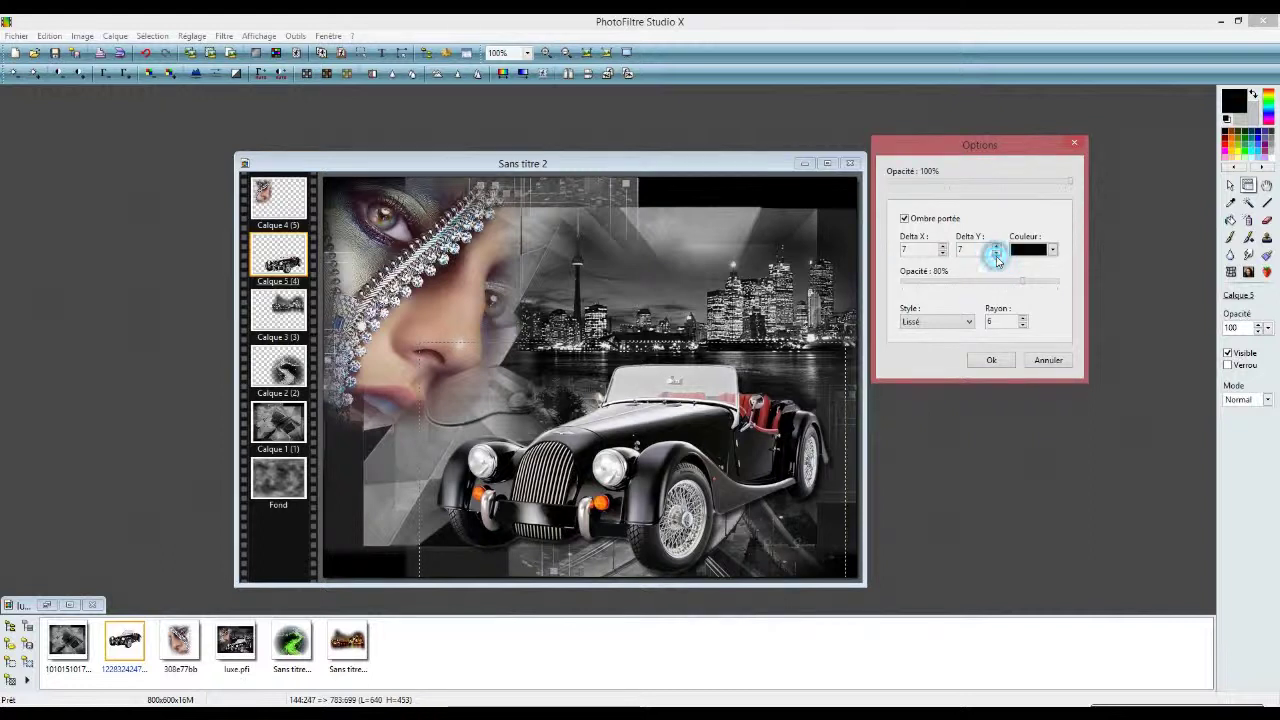
click(996, 253)
click(996, 253)
click(996, 253)
click(996, 253)
click(996, 253)
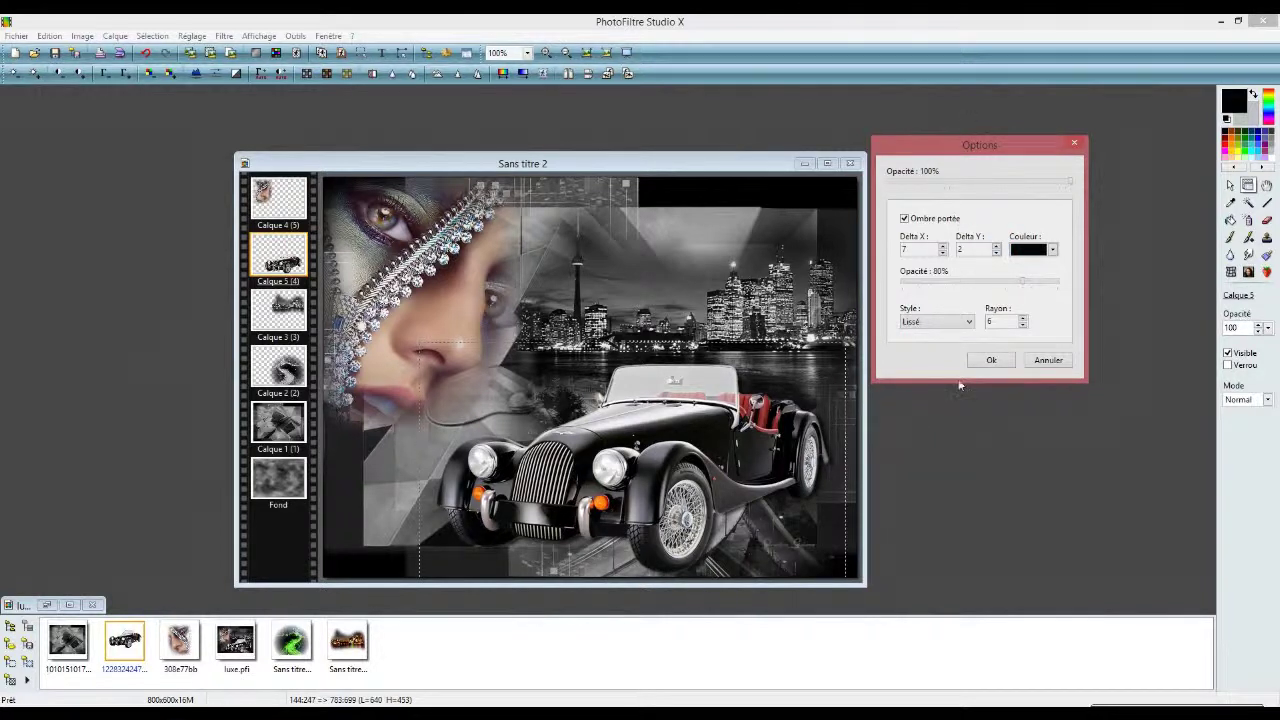
click(942, 253)
click(942, 254)
click(943, 245)
click(989, 360)
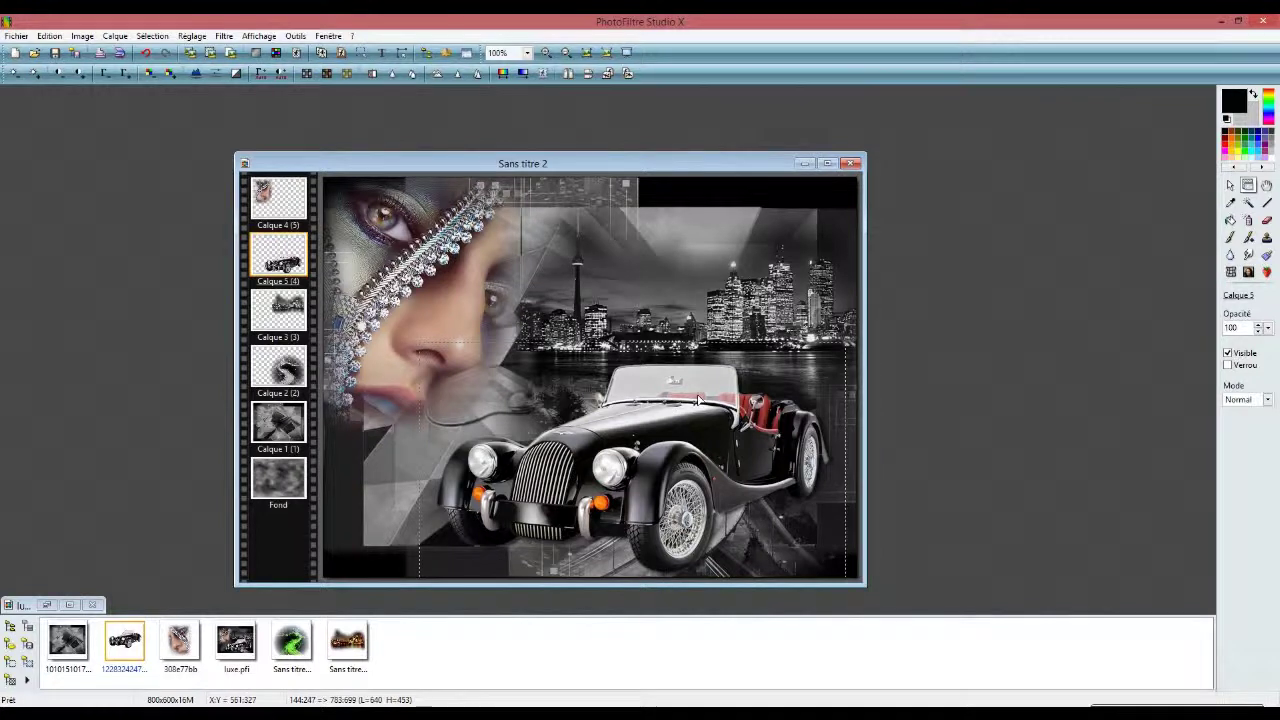
Shift the night skyline layer slightly to the right, to an origin of about (279, -2).
click(565, 333)
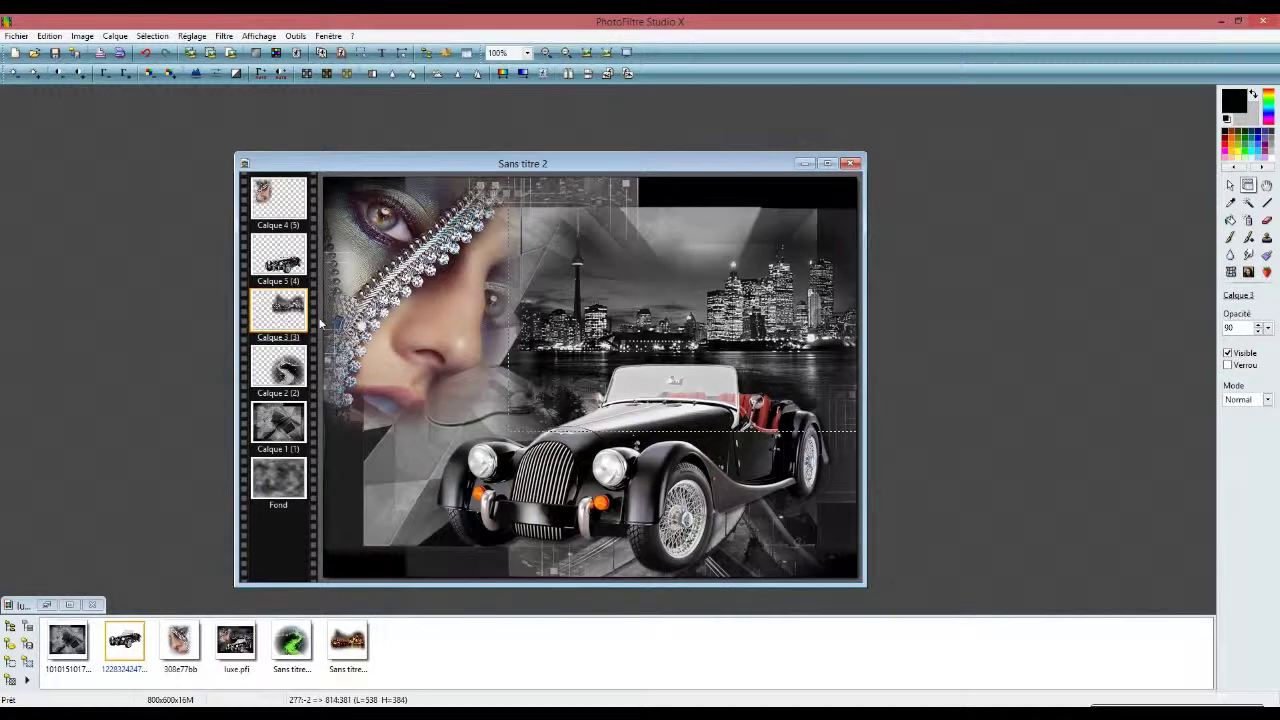
key(Right)
key(Right)
key(Right)
key(Right)
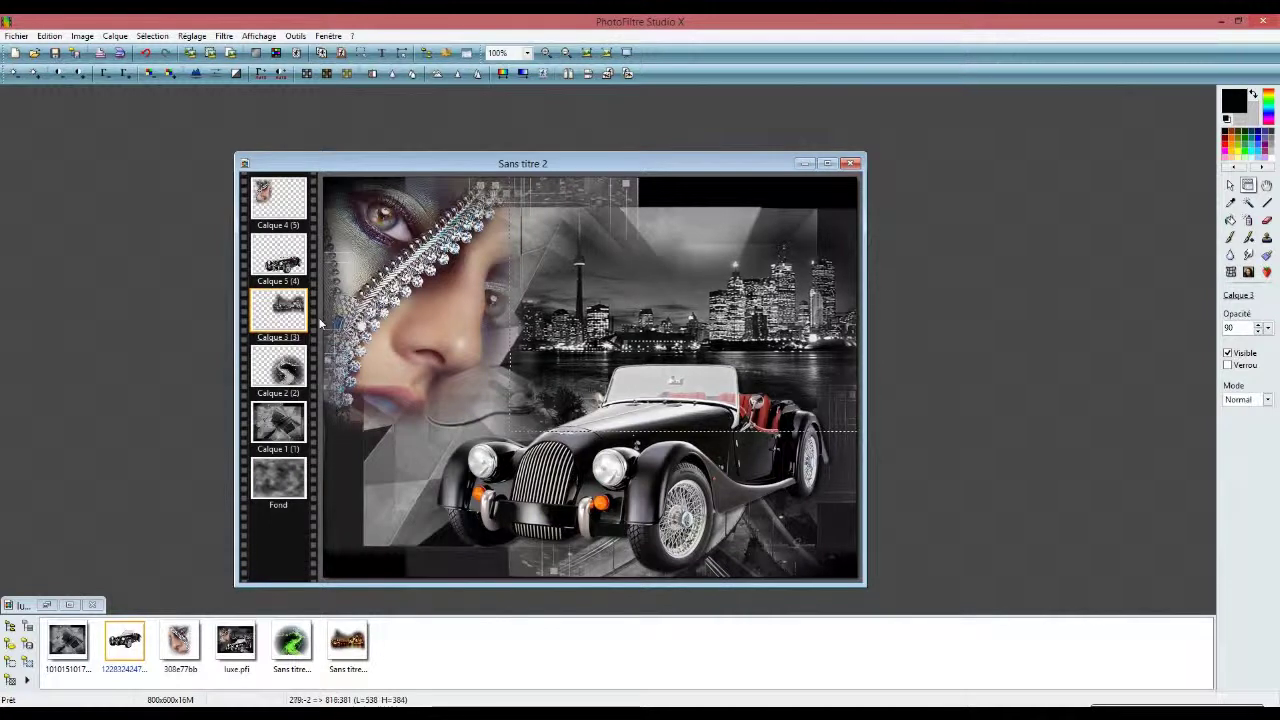
key(Right)
key(Right)
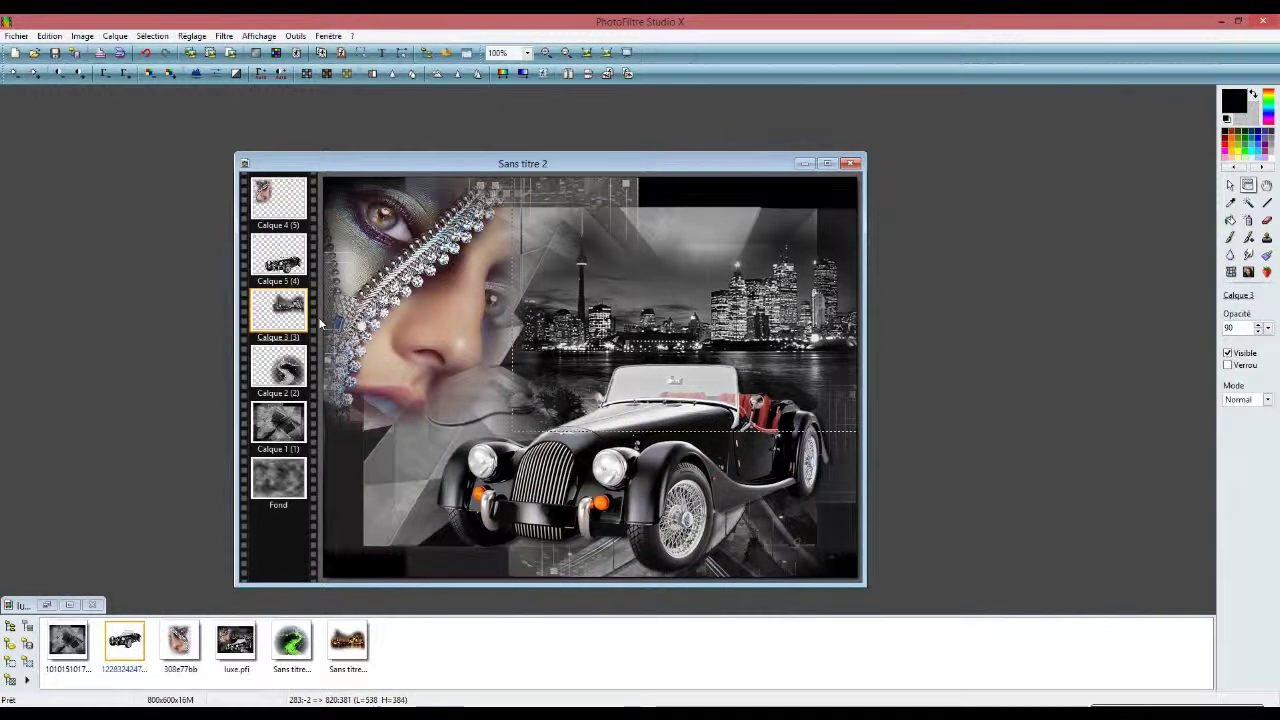
key(Left)
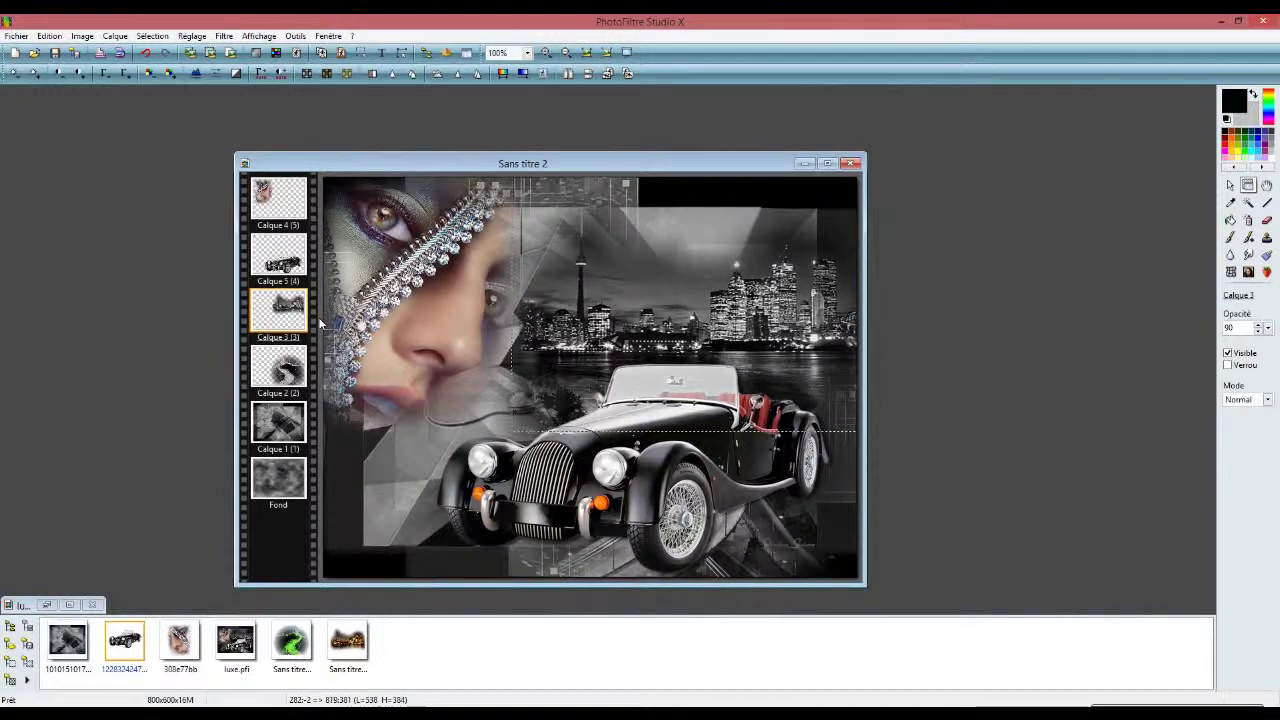
key(Left)
key(Left)
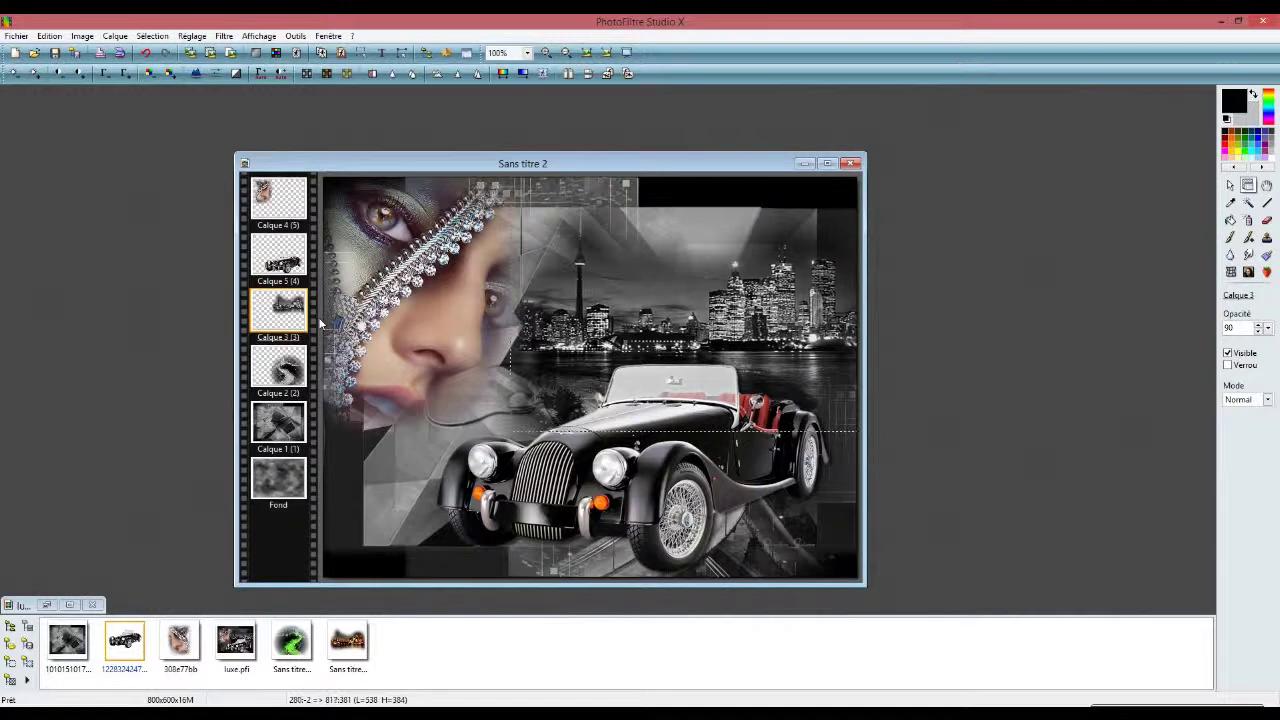
key(Left)
key(Left)
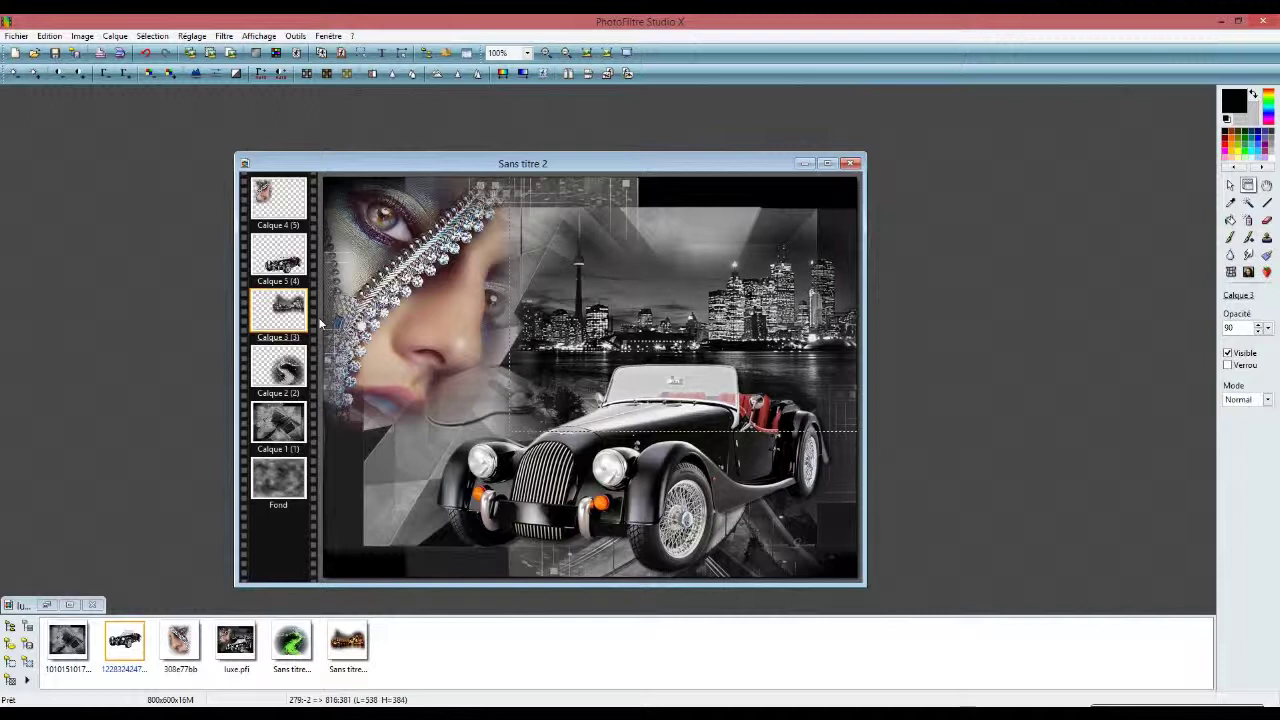
Try the night skyline layer beneath the highway layer, and return it above the highway.
click(295, 368)
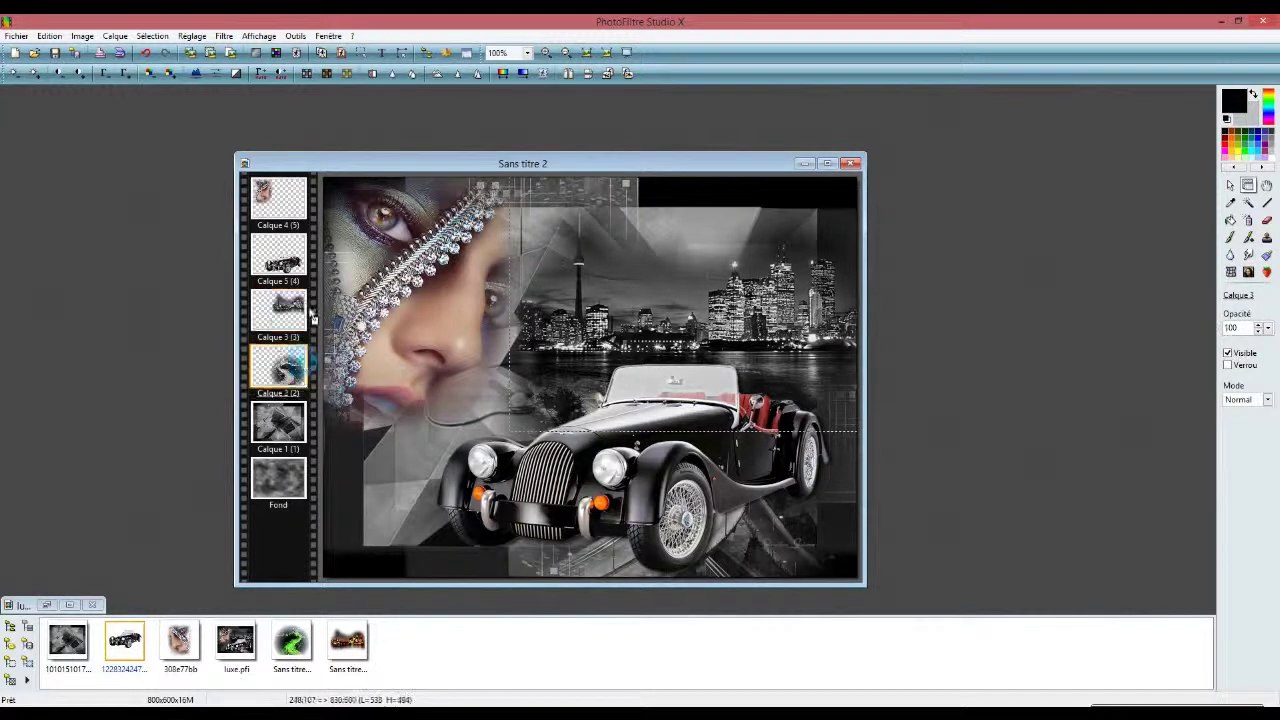
click(299, 321)
drag(298, 321, 298, 350)
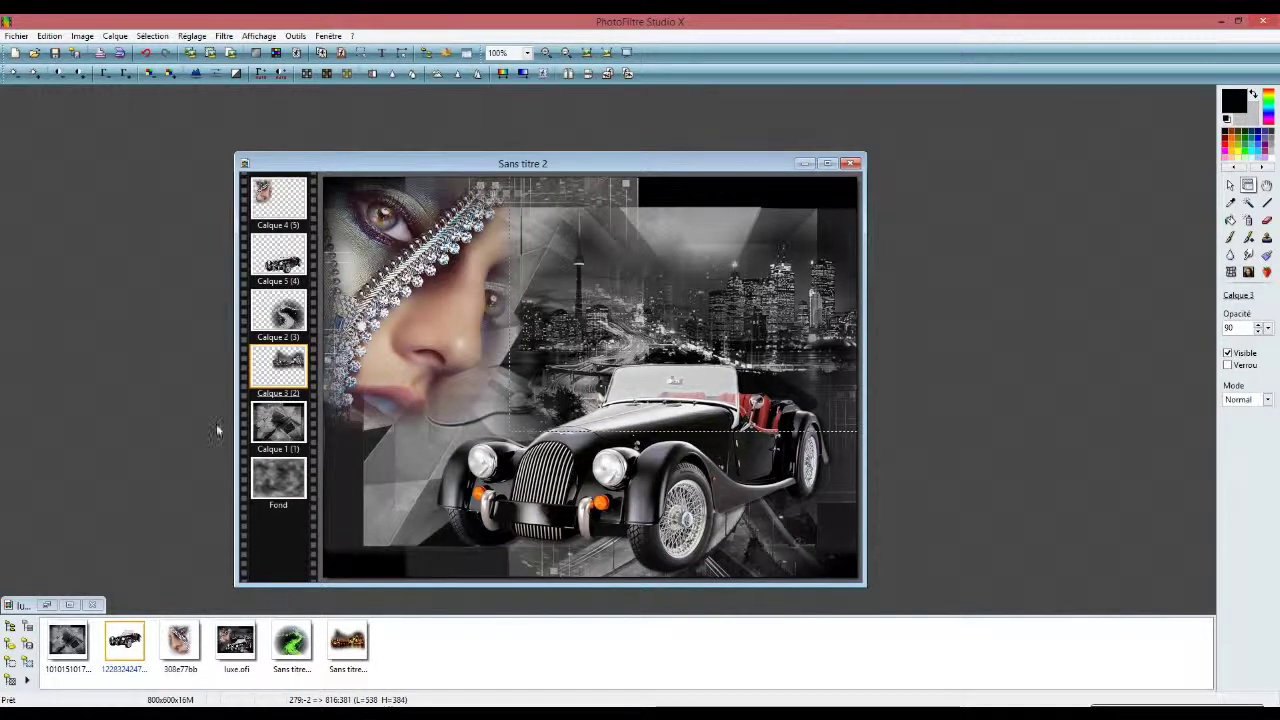
click(278, 314)
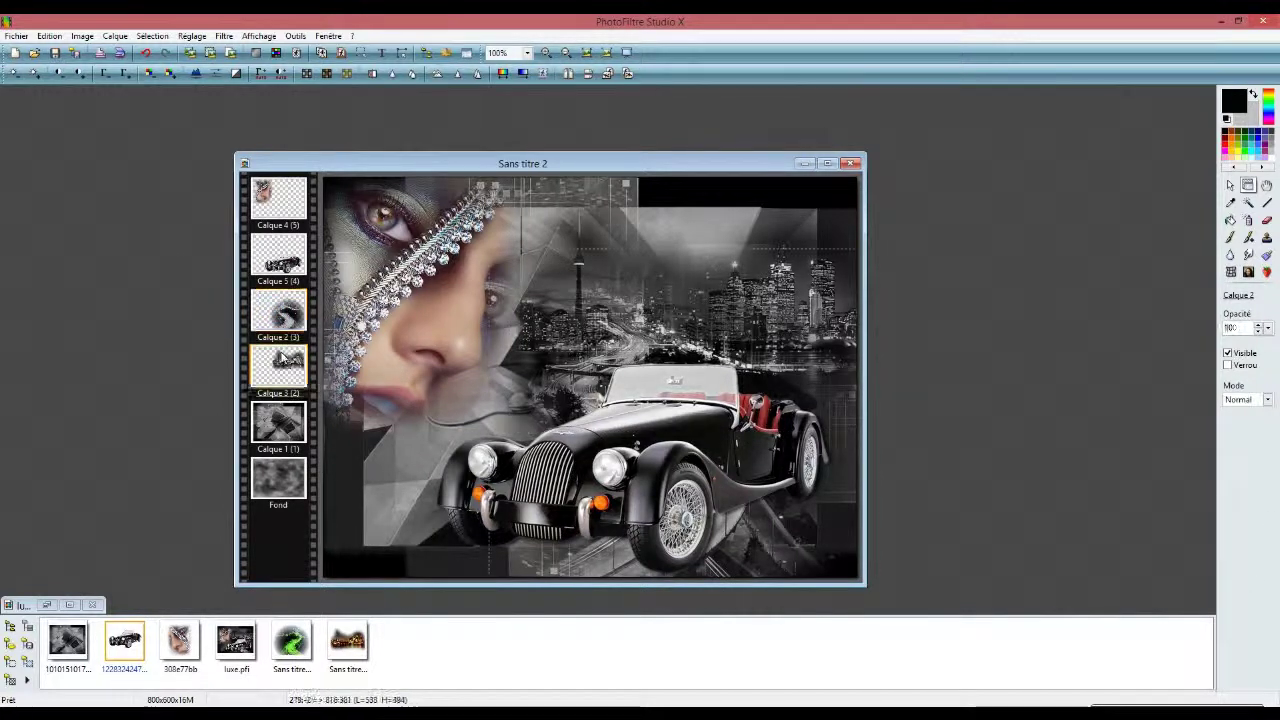
drag(283, 358, 283, 340)
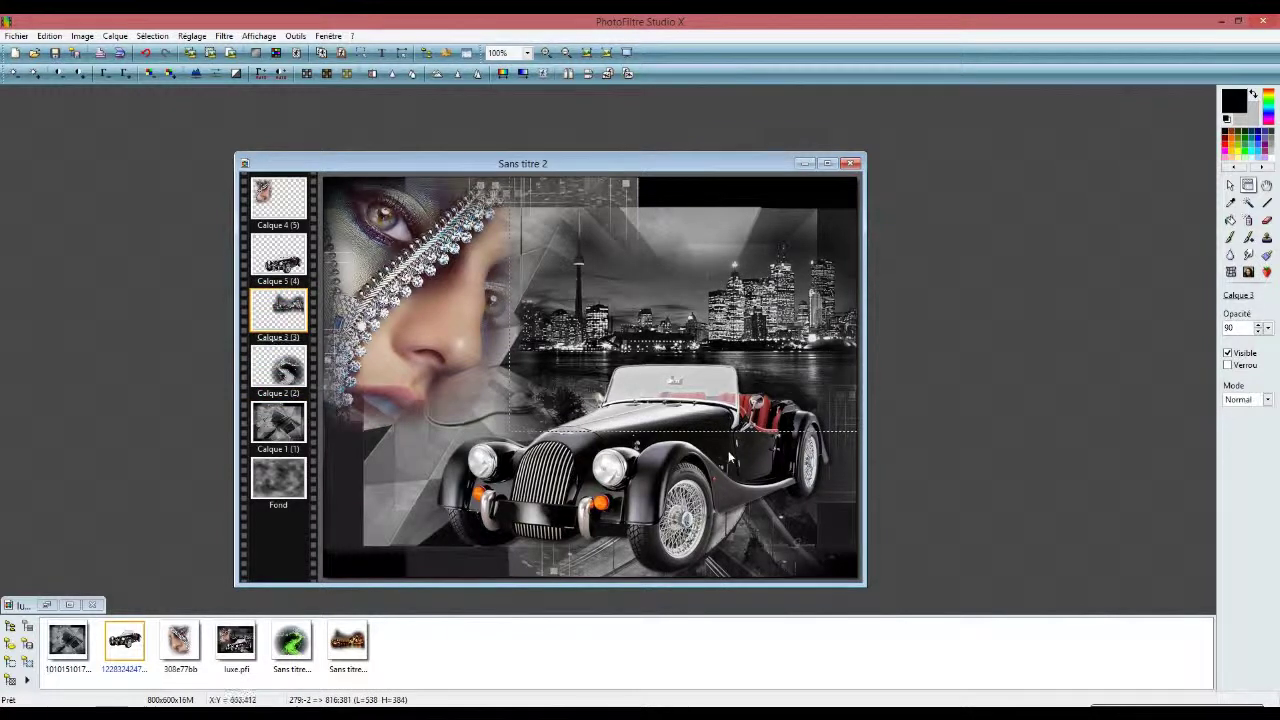
Reorder the vintage car layer above the jewelled face layer, at the top of the layer stack.
click(478, 270)
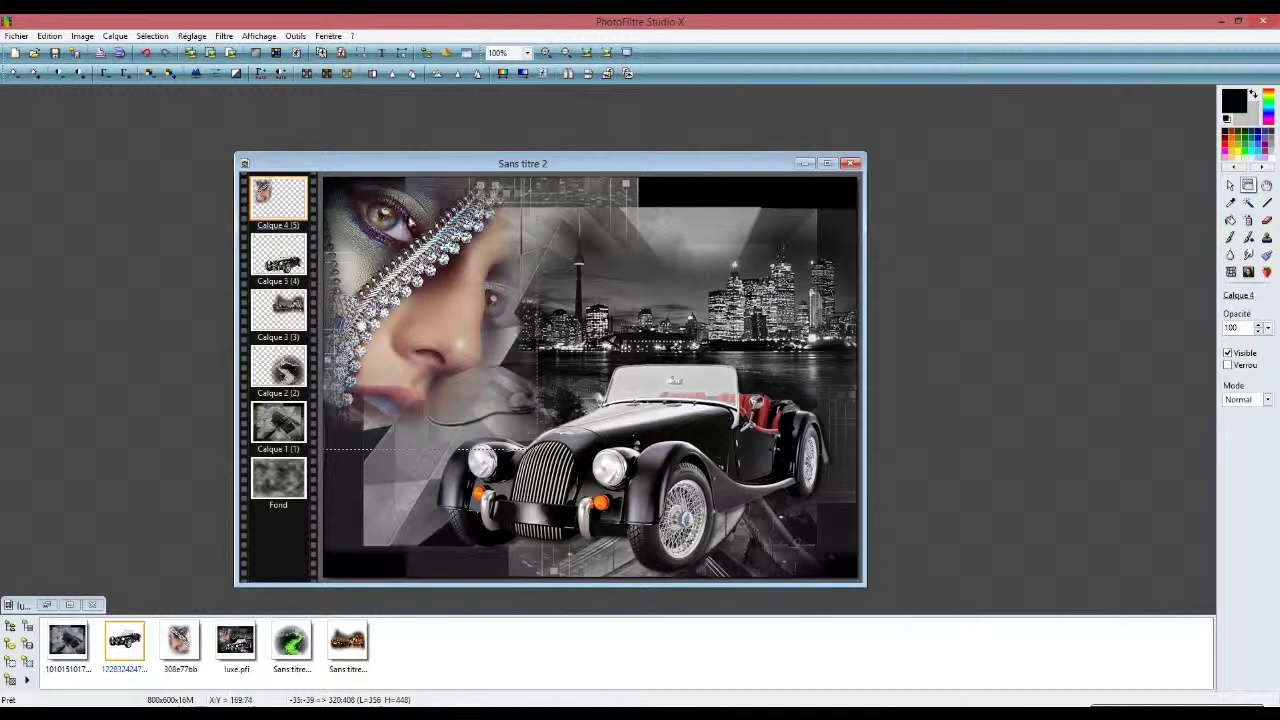
click(280, 260)
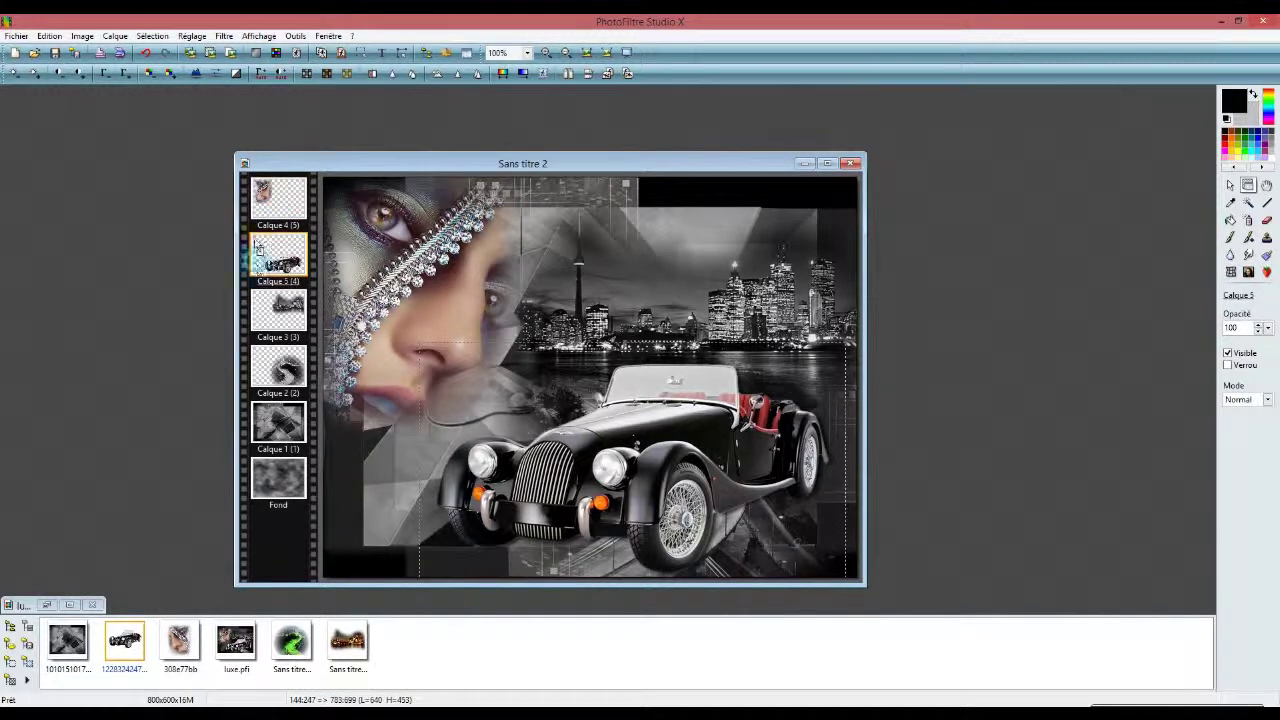
drag(257, 250, 255, 226)
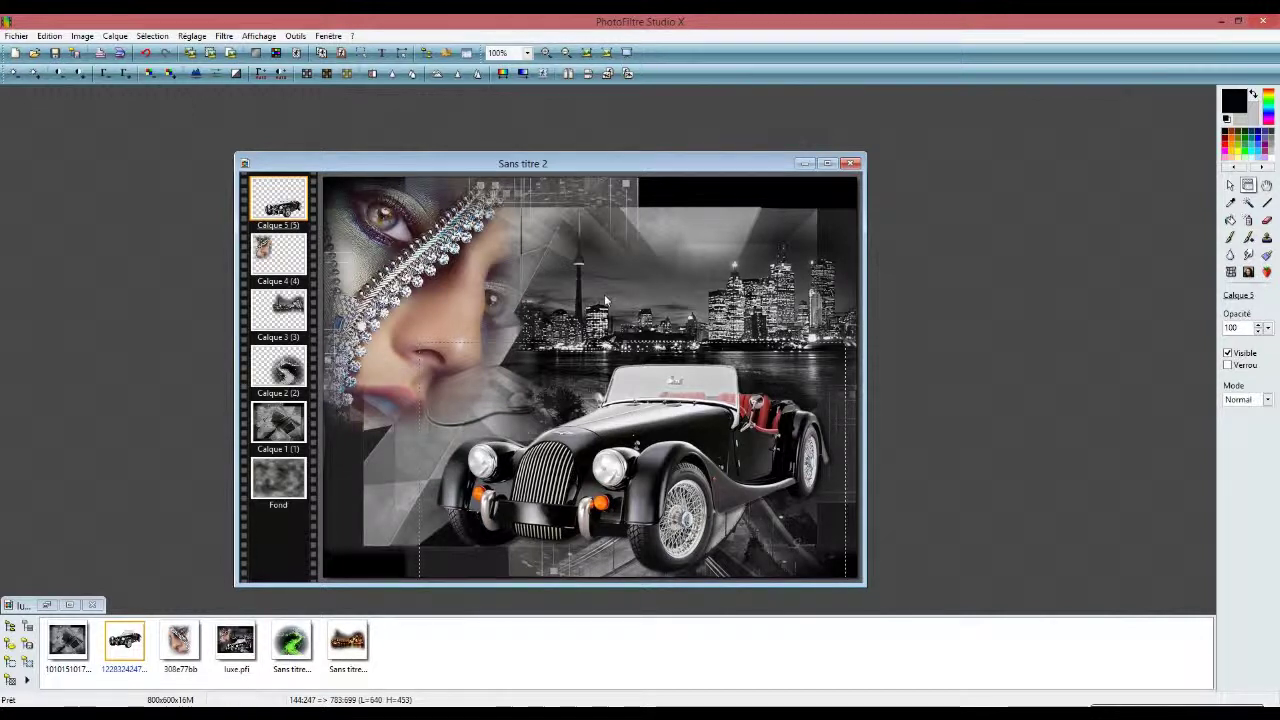
drag(577, 172, 515, 162)
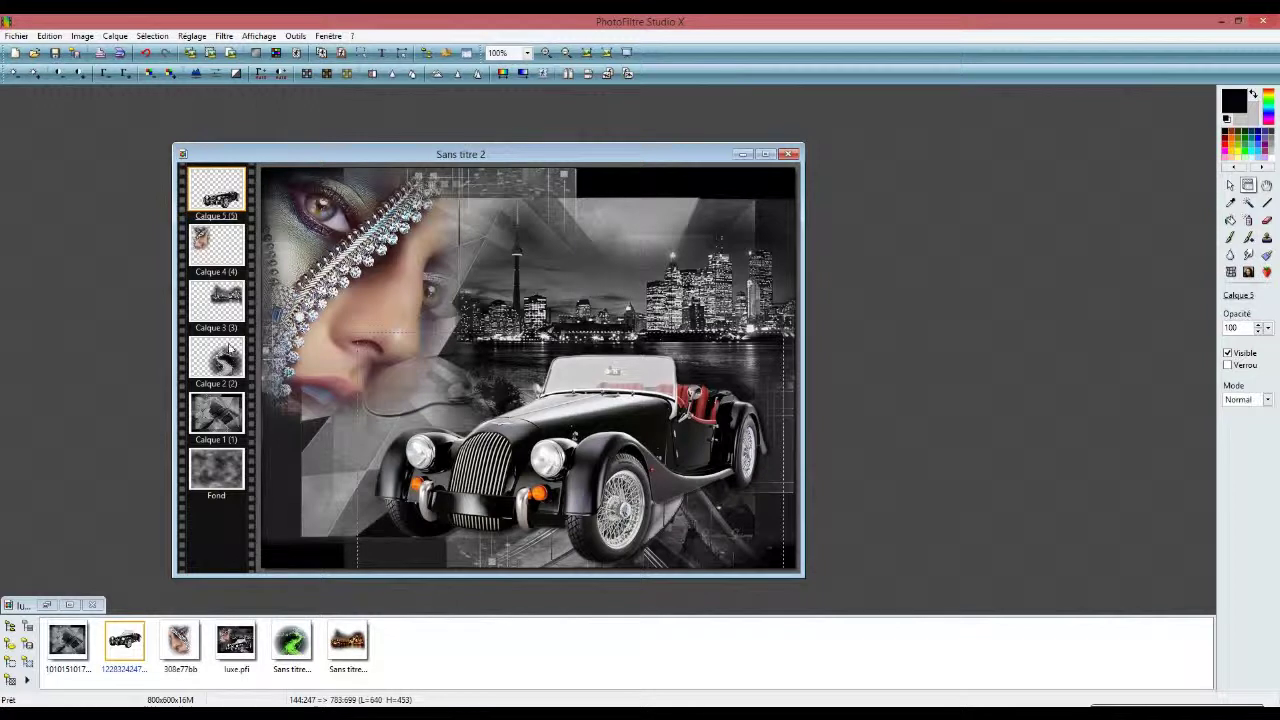
Set the blend mode of the abstract image layer directly above the cloud background to Produit.
click(211, 425)
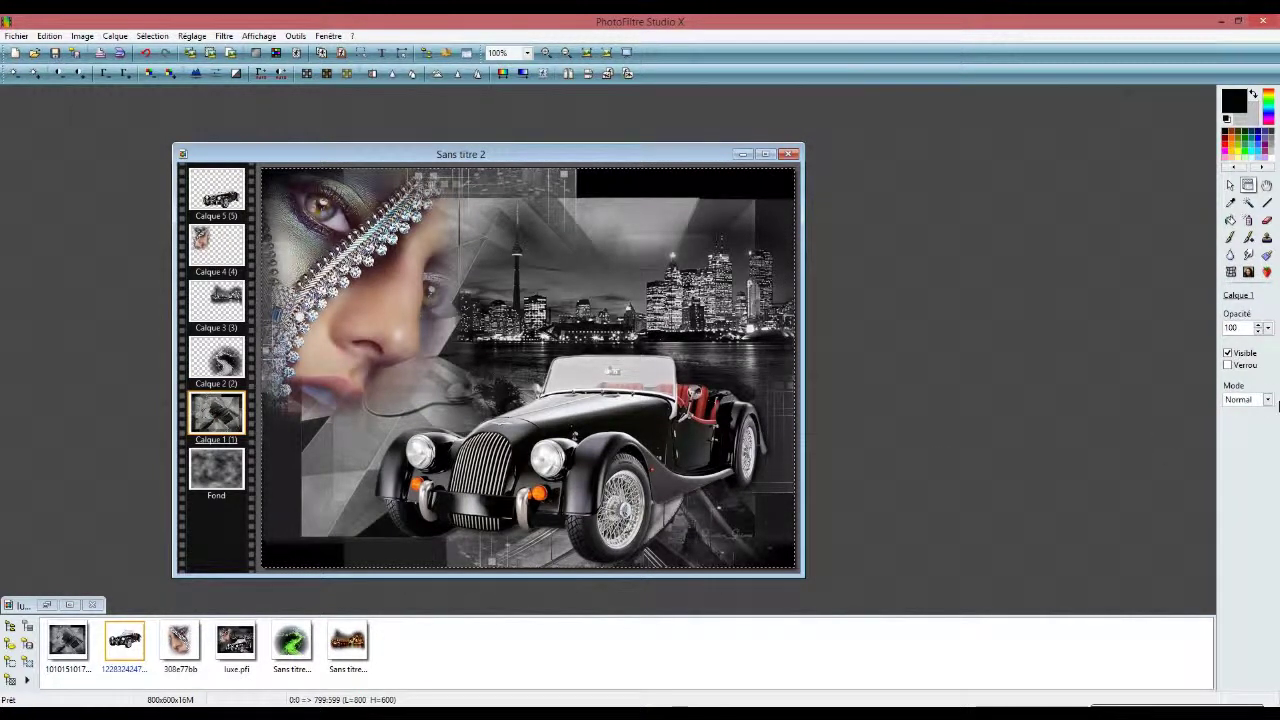
click(1268, 399)
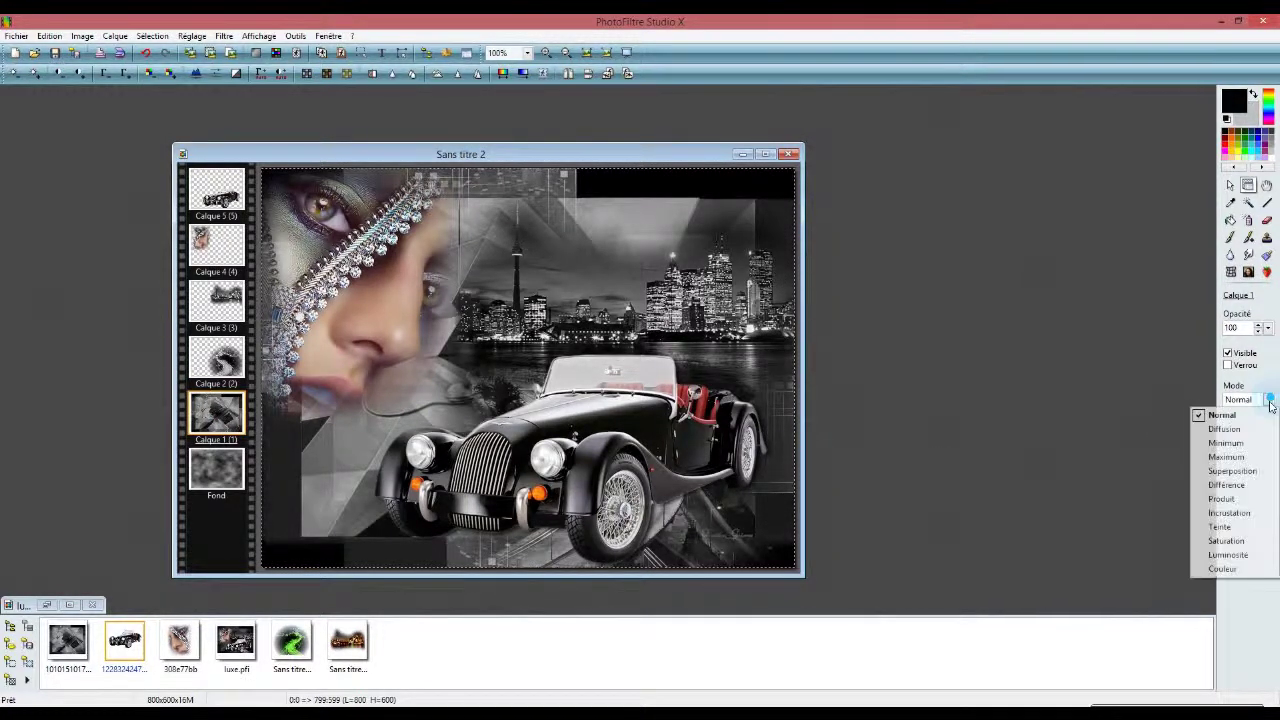
click(1222, 498)
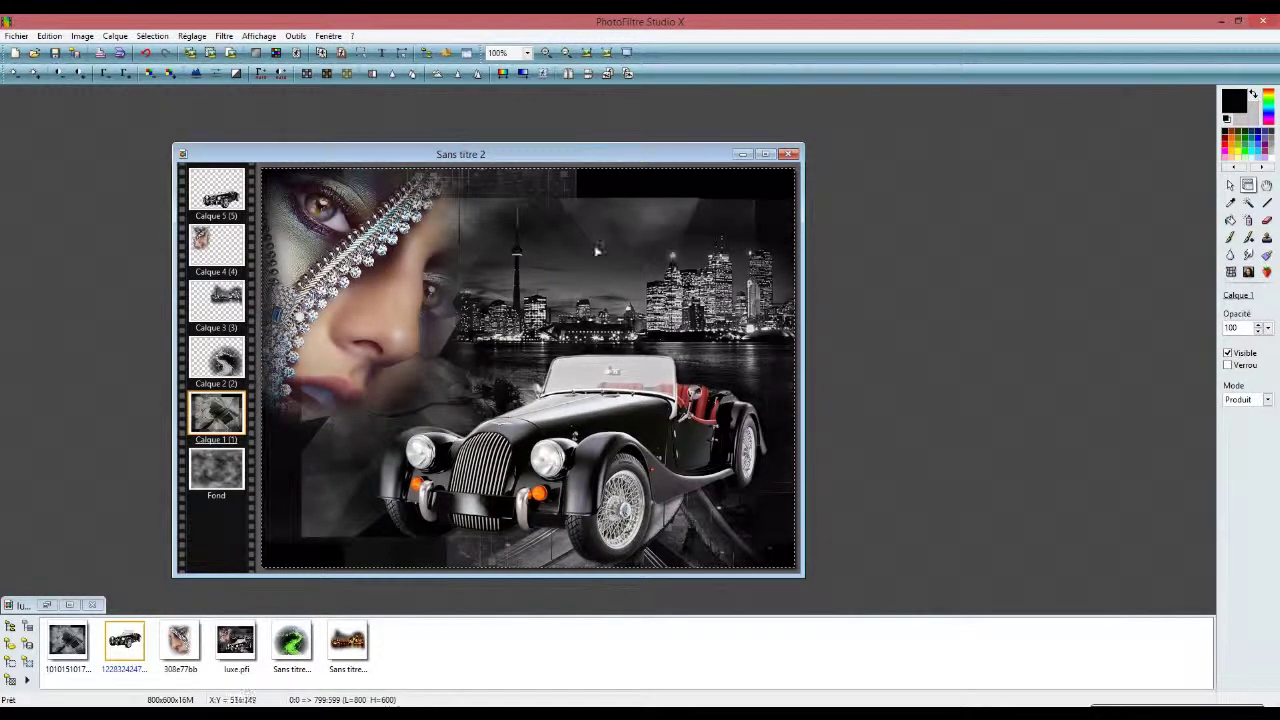
drag(310, 153, 402, 146)
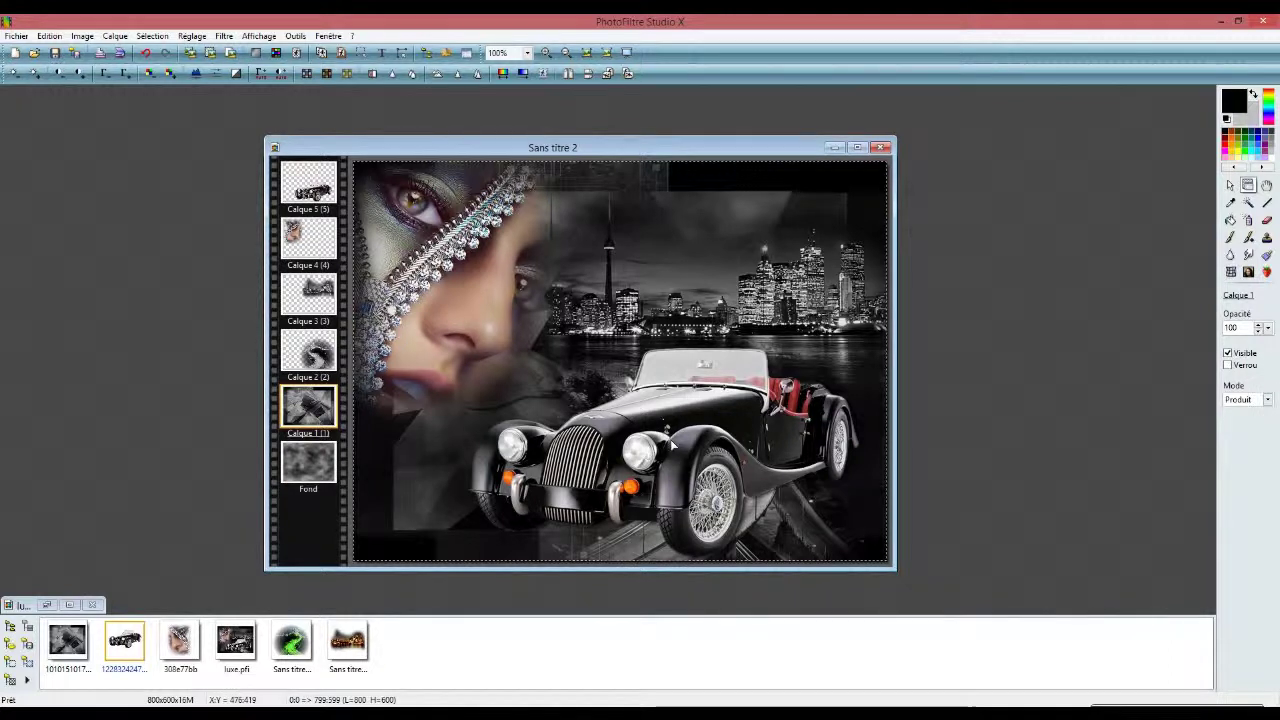
Nudge the vintage car layer slightly to the left, to an origin of (136, 247).
click(690, 525)
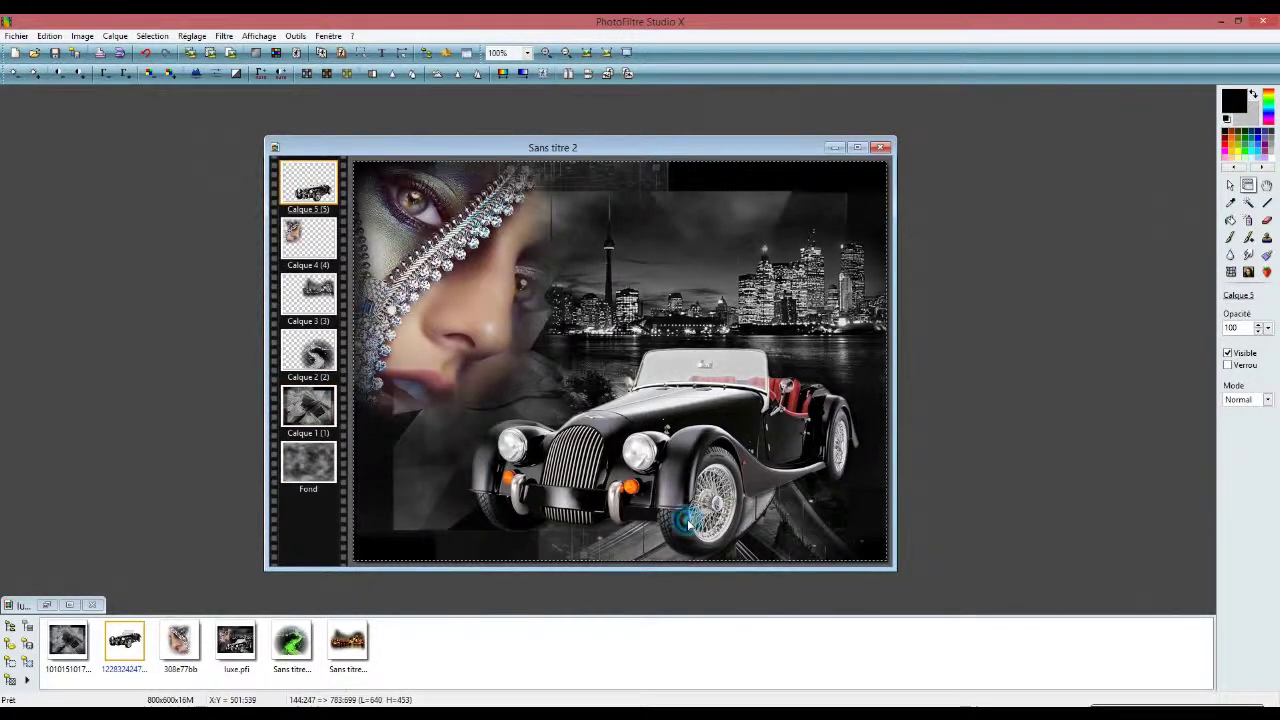
key(Left)
key(Left)
key(Left)
key(Left)
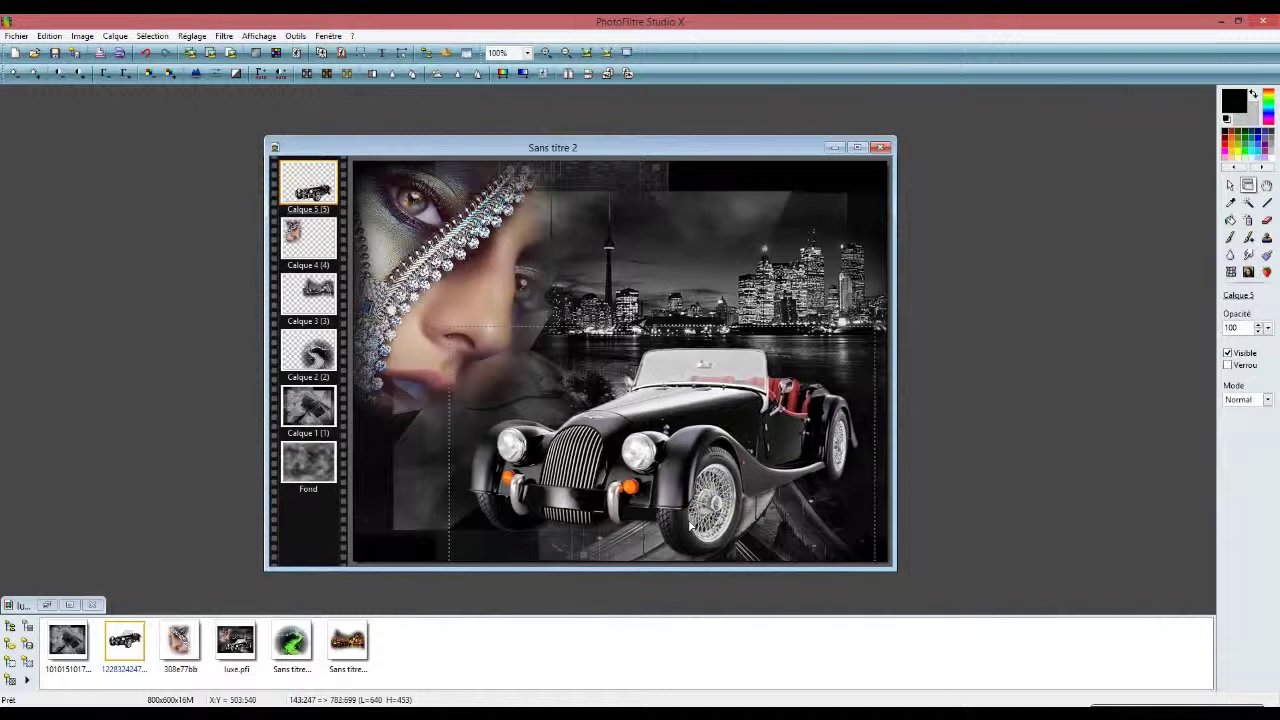
key(Left)
key(Left)
key(Left)
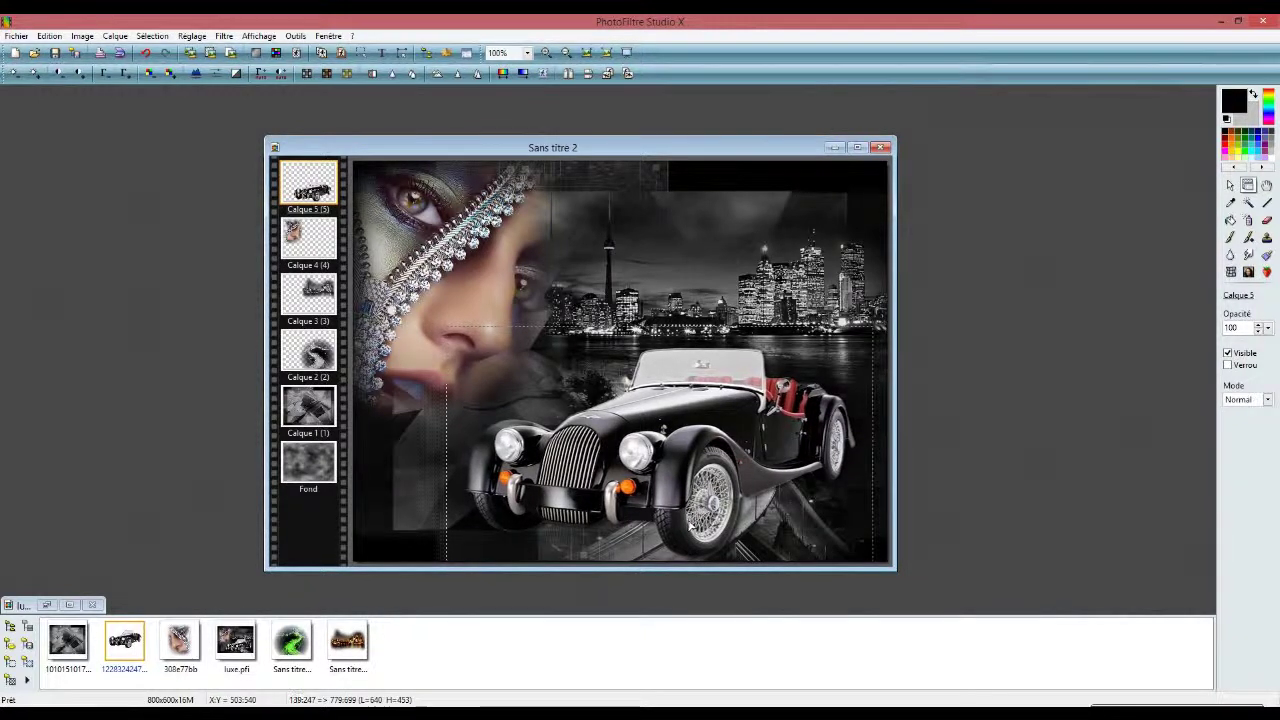
key(Left)
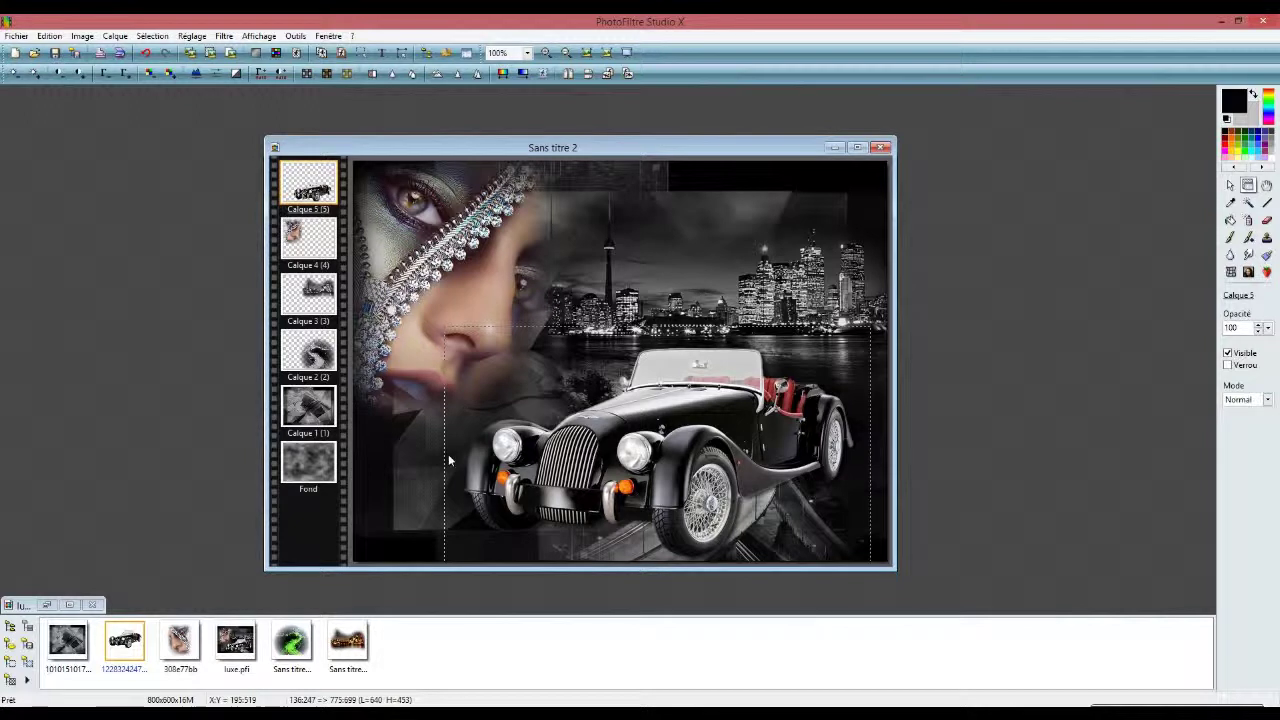
click(825, 290)
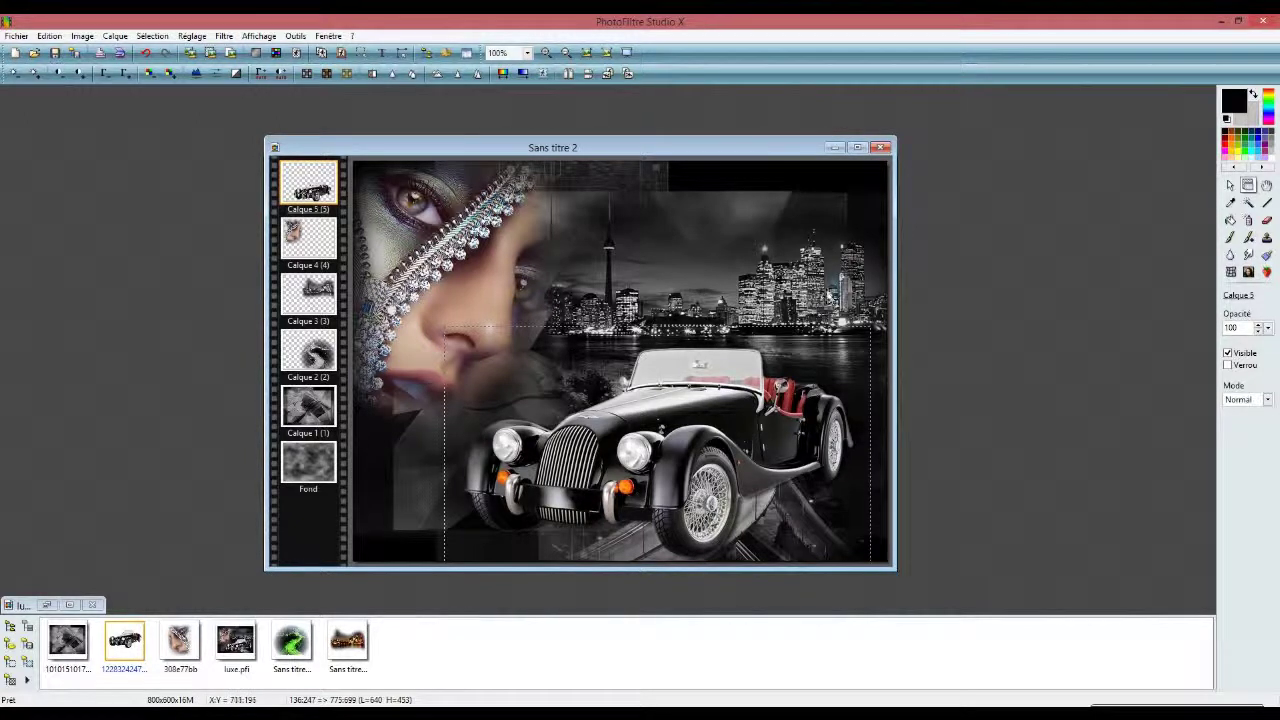
Merge all the layers of the composition into the background.
click(496, 399)
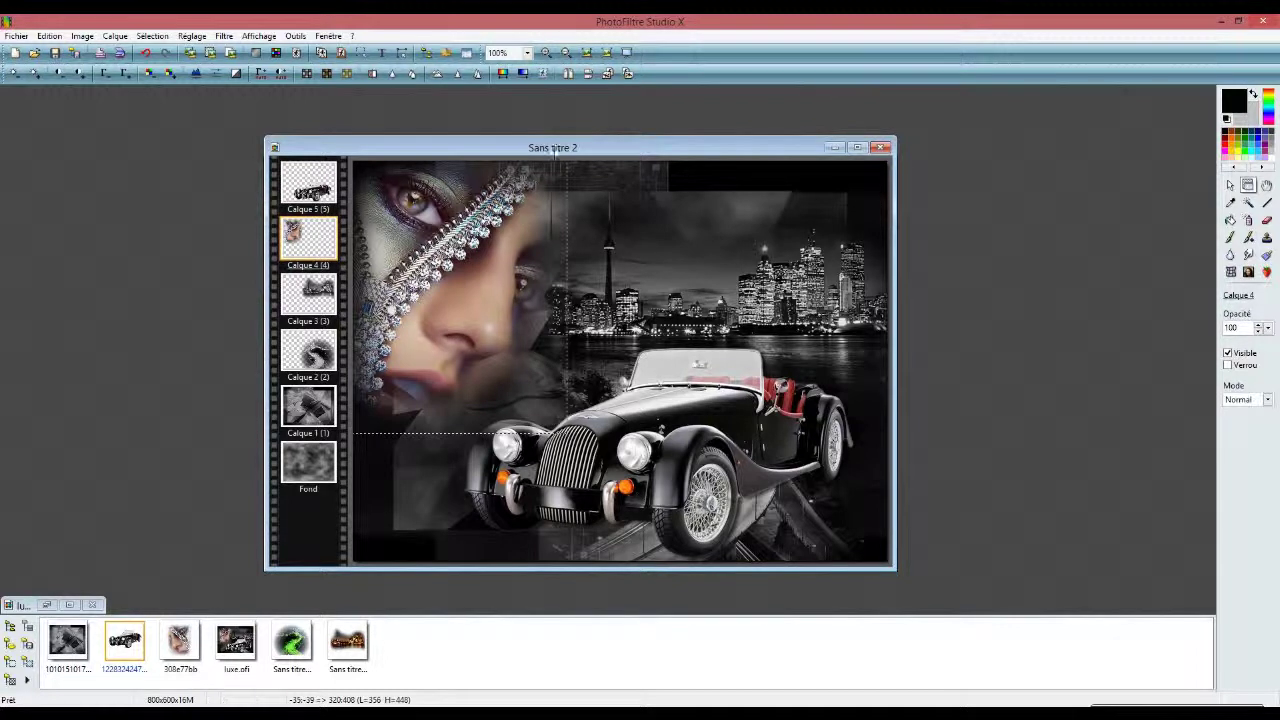
click(116, 36)
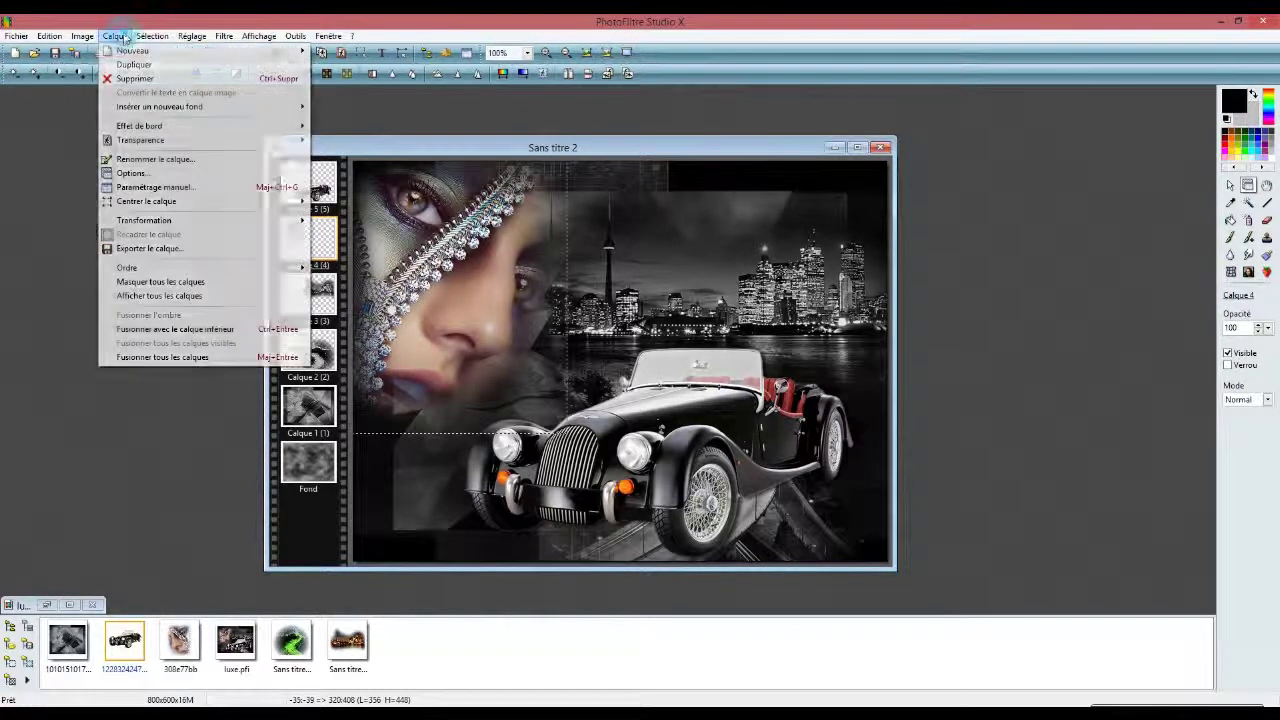
click(219, 358)
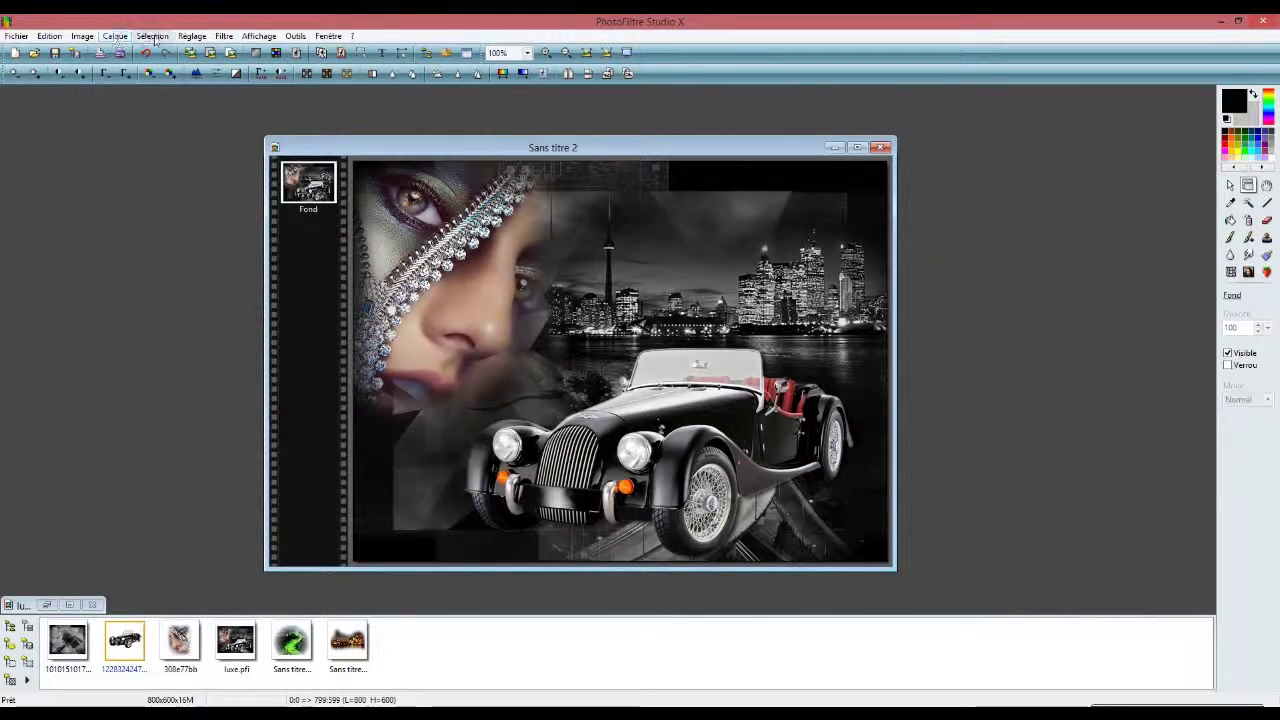
Add a white outer frame with a width of 5 around the merged image.
click(113, 36)
mouse_move(85, 37)
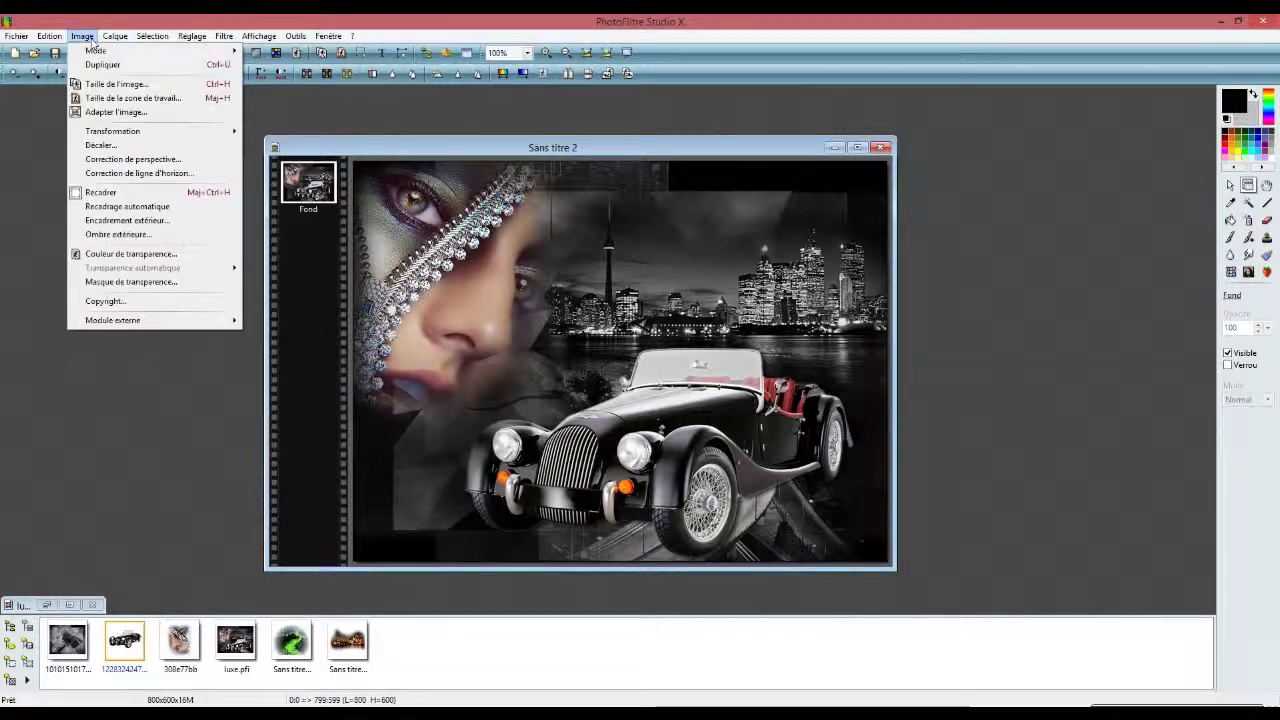
click(126, 220)
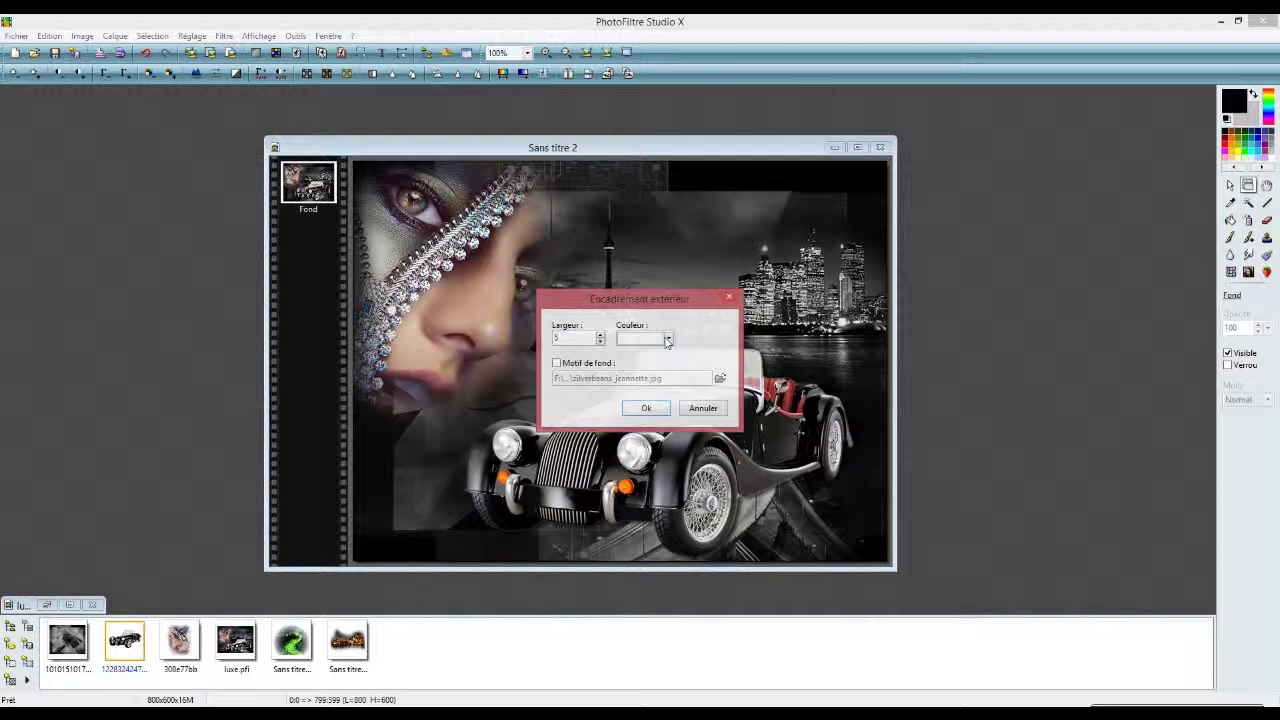
click(646, 408)
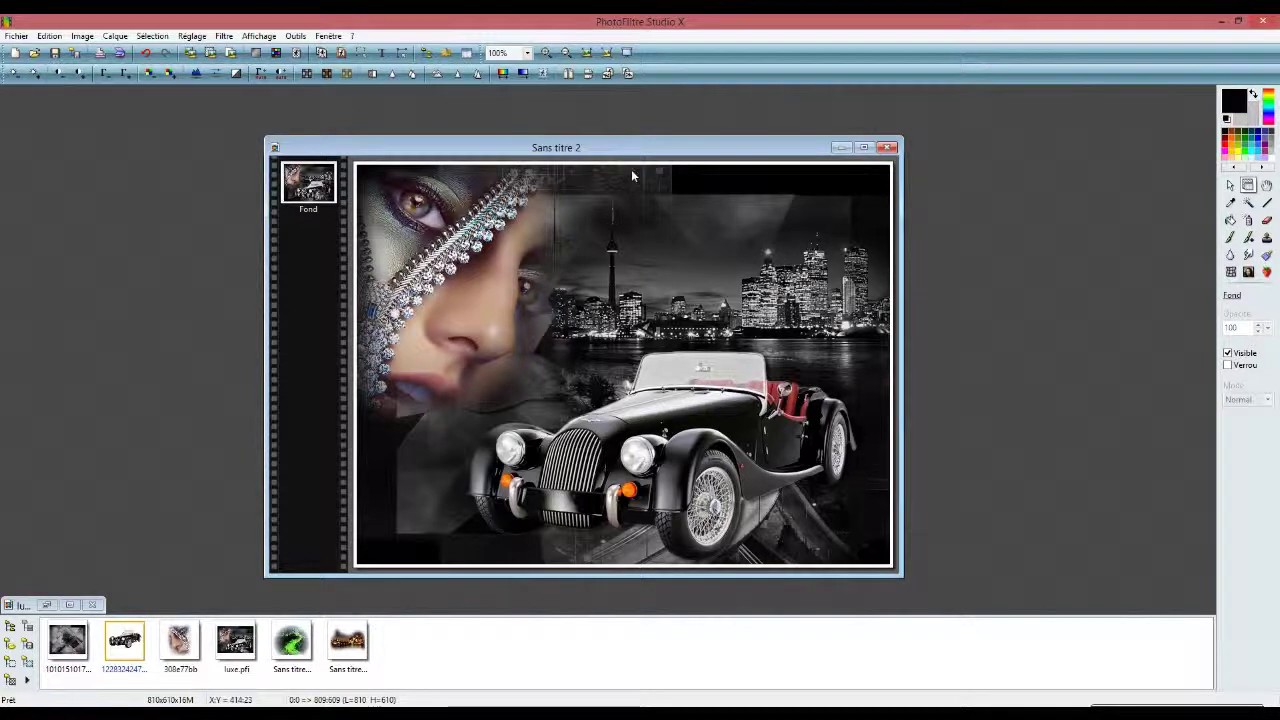
drag(636, 150, 614, 153)
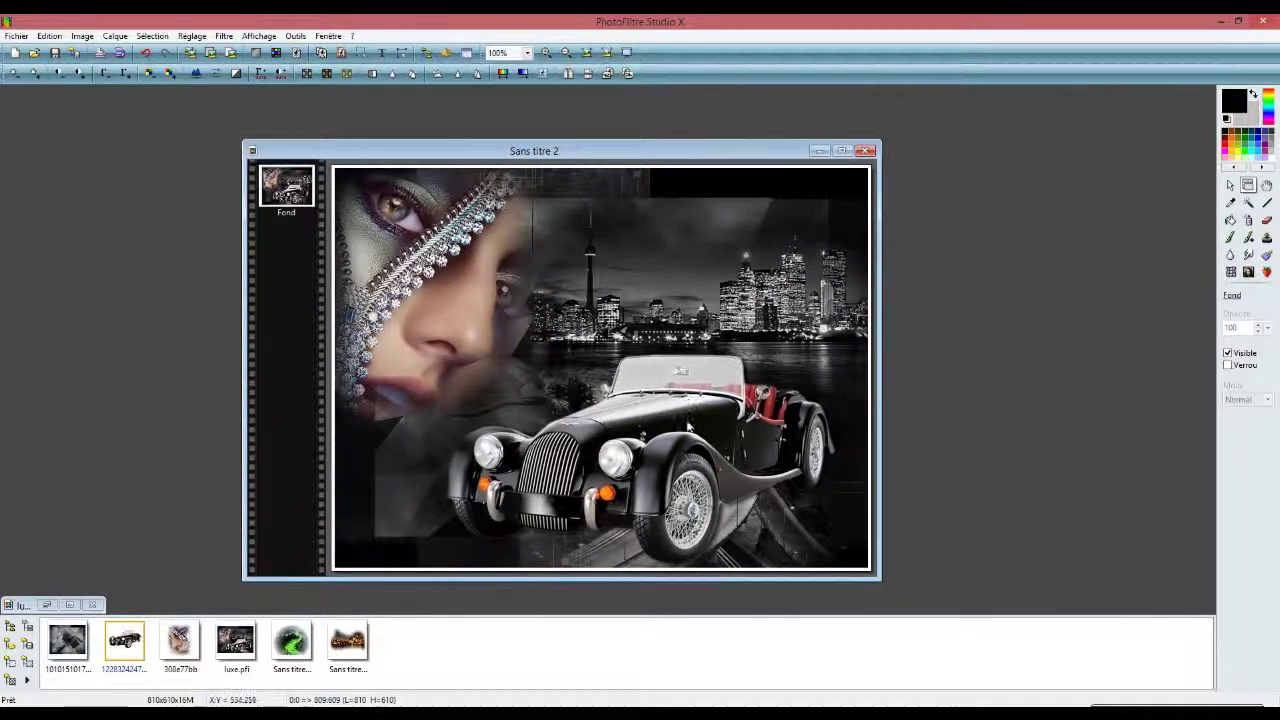
Open the text settings for adding a text to the framed composition.
click(381, 53)
drag(823, 253, 801, 266)
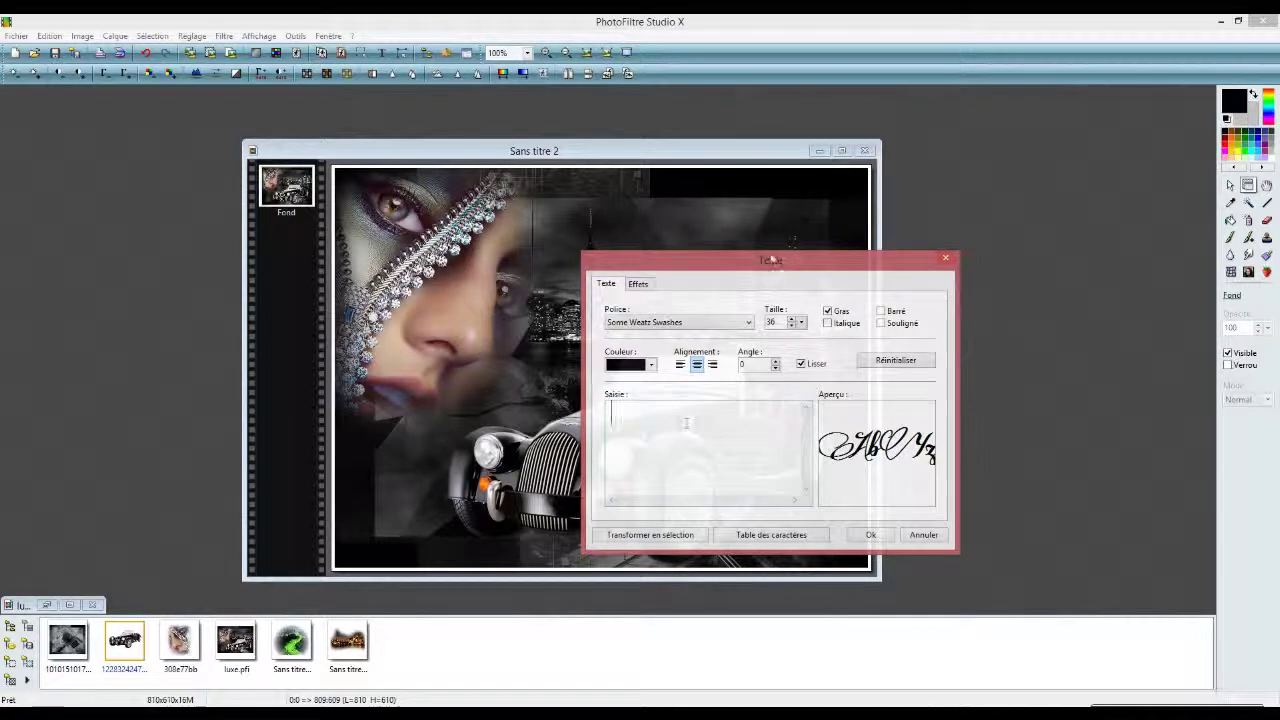
drag(772, 261, 624, 263)
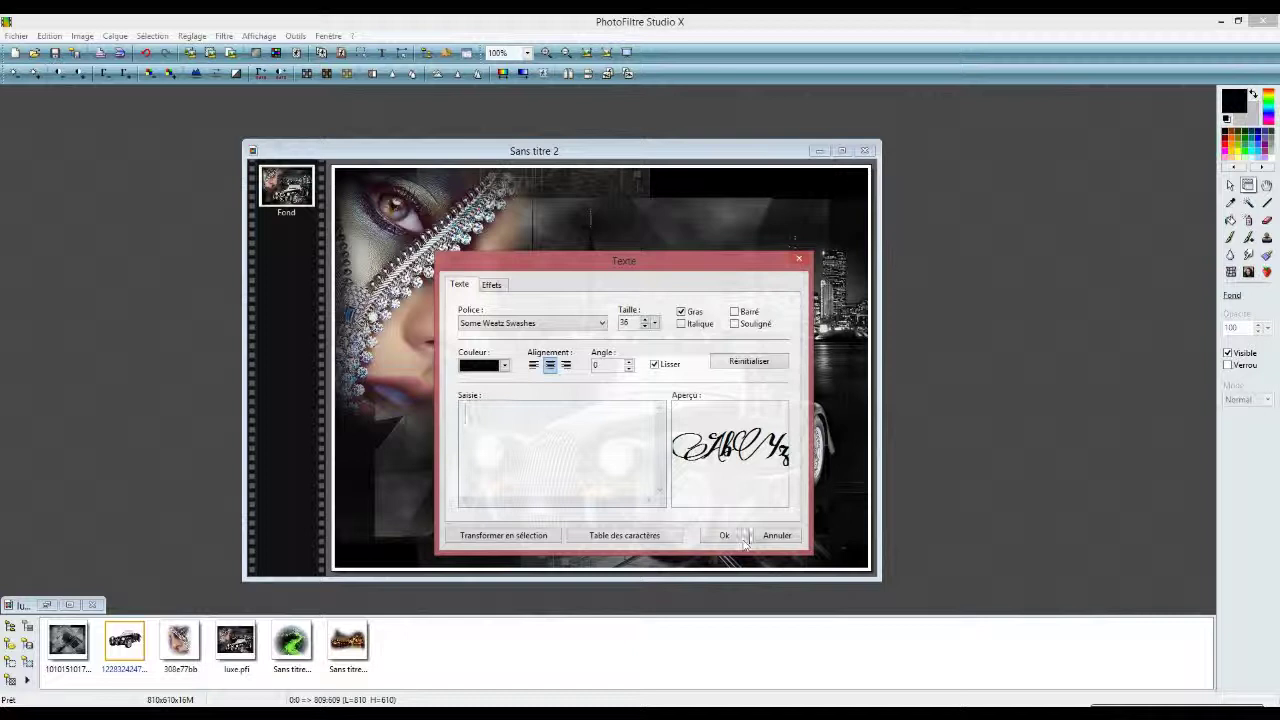